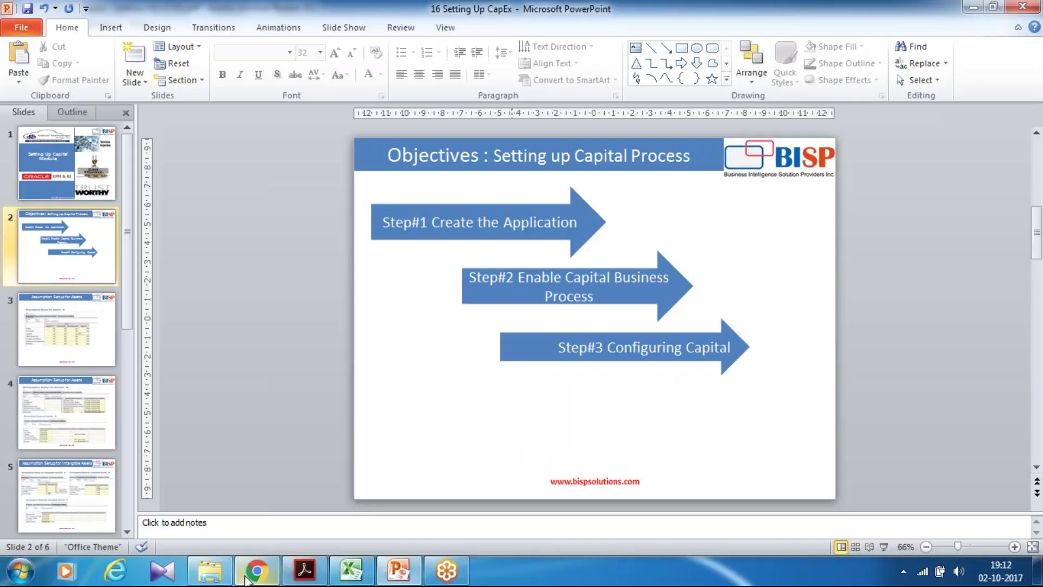
Switch from the PowerPoint objectives slide to the EPM Cloud solution-selection page in Chrome.
click(250, 577)
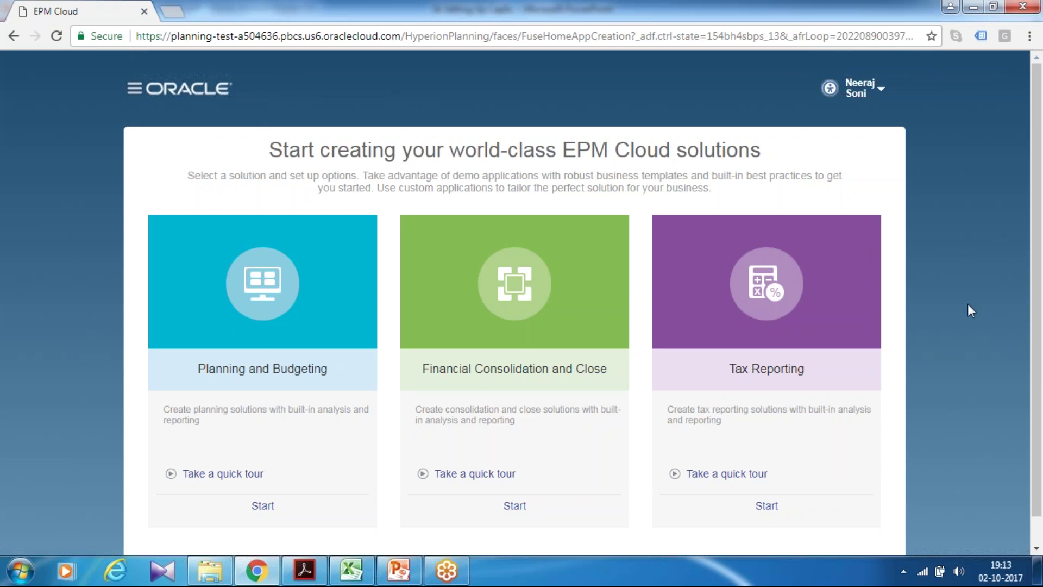
Start an Enterprise application from the Planning and Budgeting card.
scroll(454, 297, down, 1)
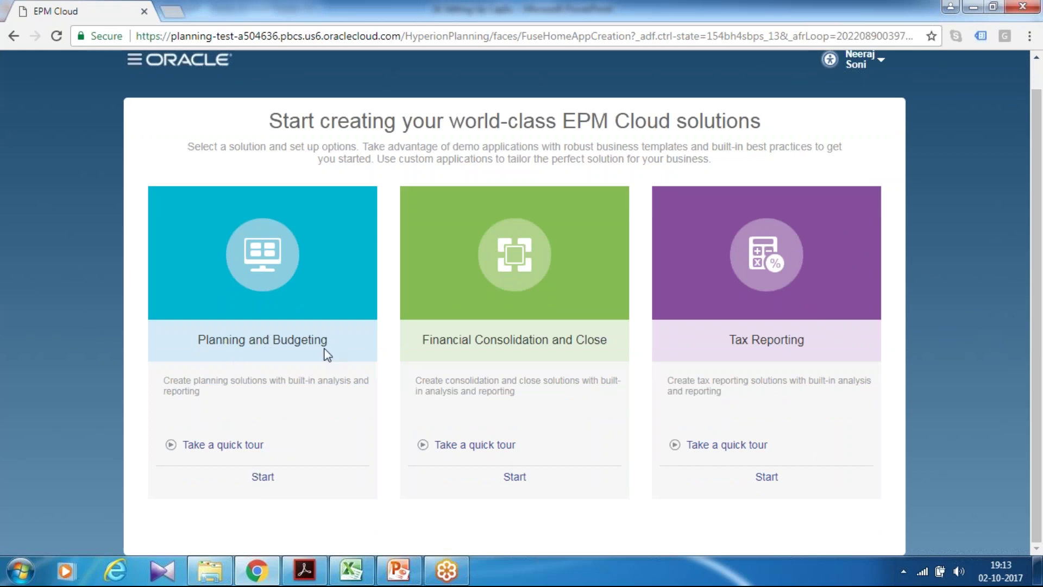
click(262, 477)
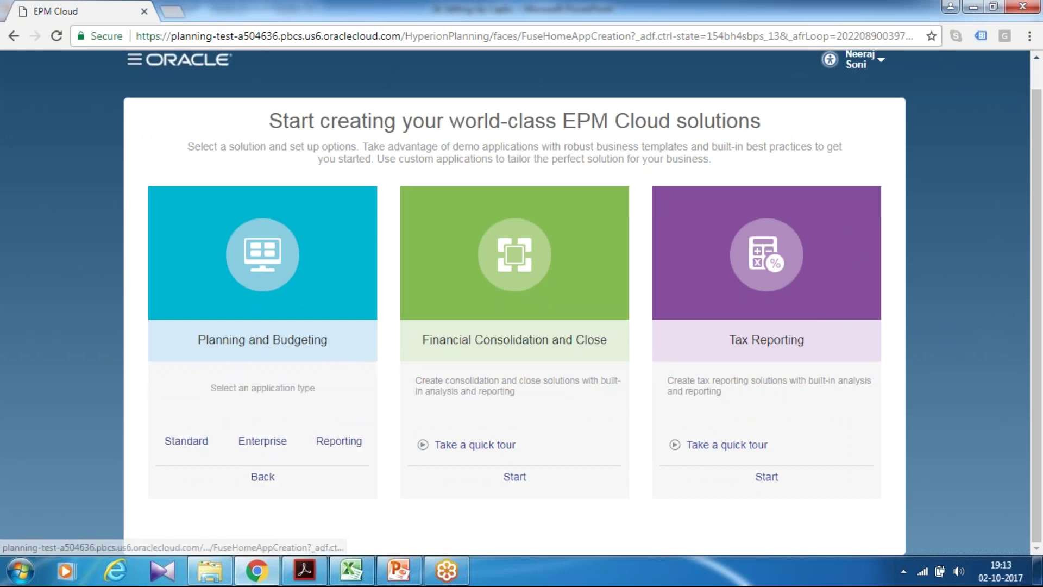
click(263, 440)
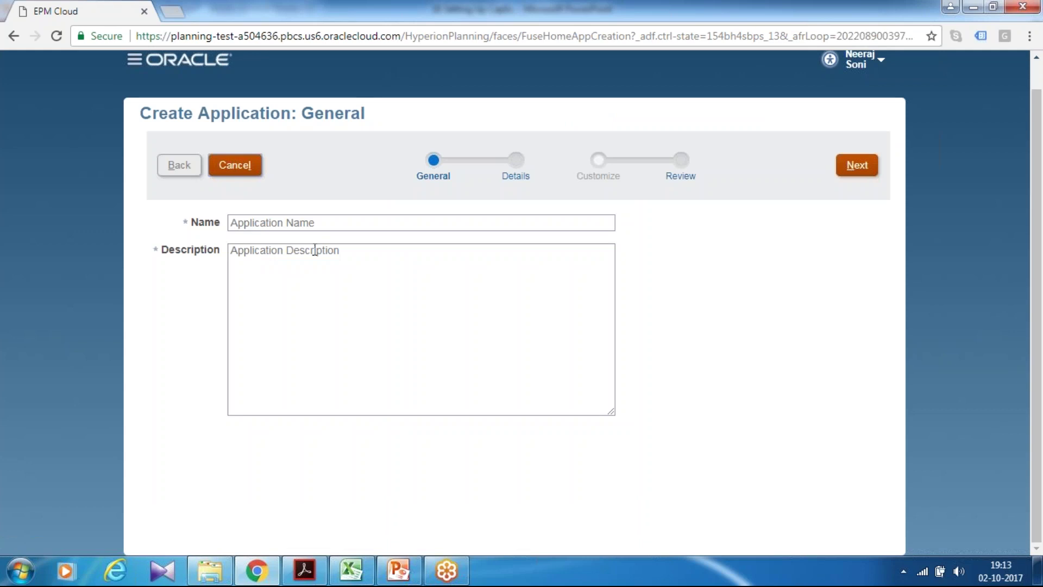
Name the application EPBCS with description 'This is a sample CapEx Application' and continue.
click(319, 223)
text(EPBCS)
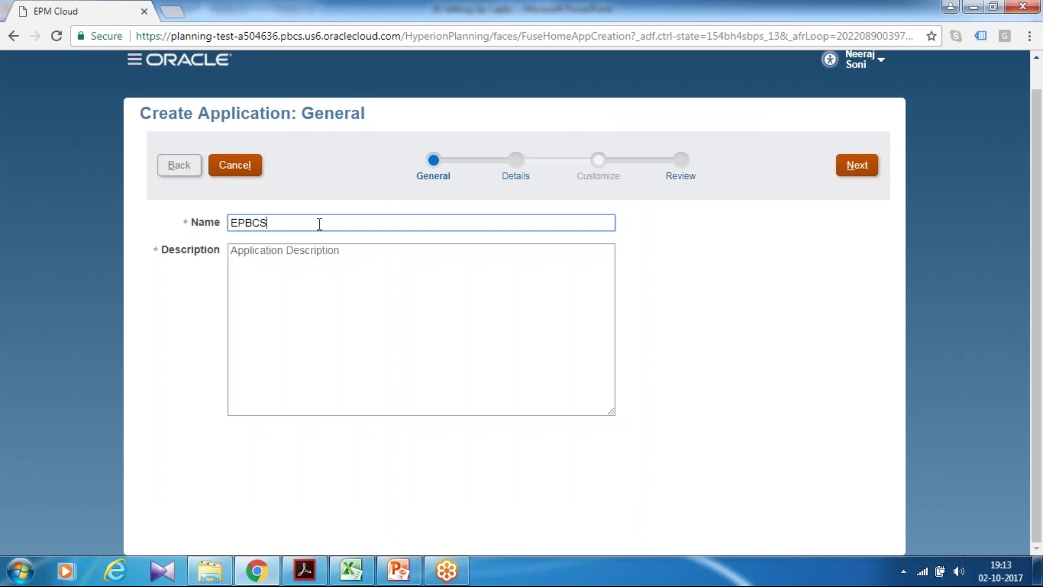
key(Tab)
text(This)
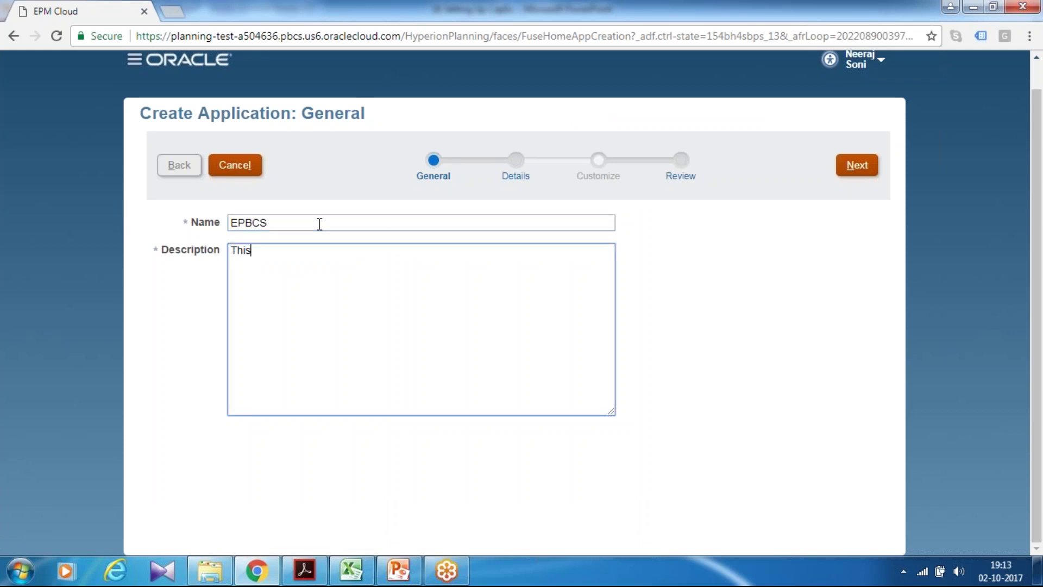
text( is a sample CapEx Applicatio)
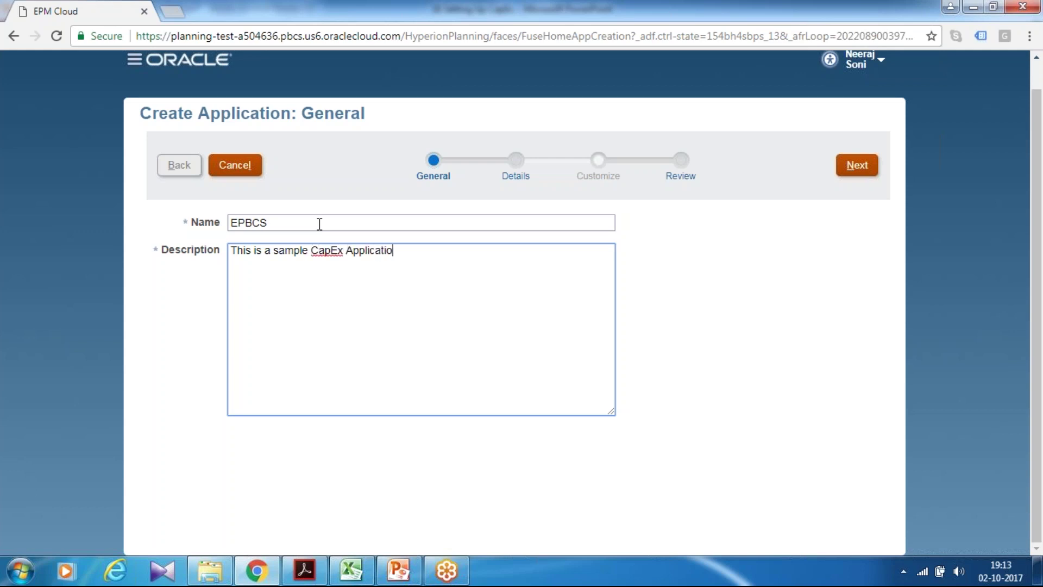
text(n)
click(853, 166)
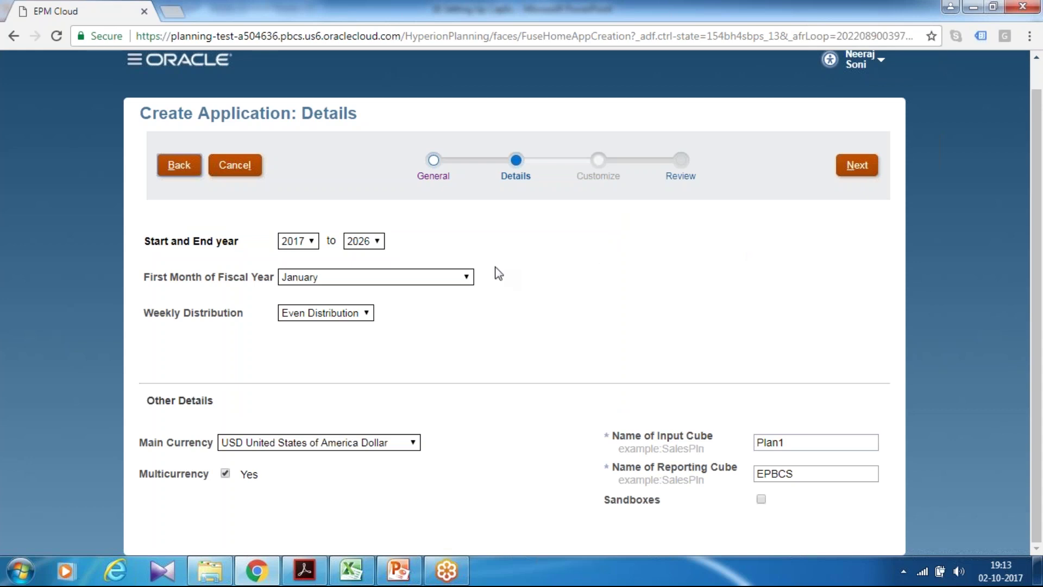
Set the application years from 2016 to 2025 and proceed to Review.
click(302, 245)
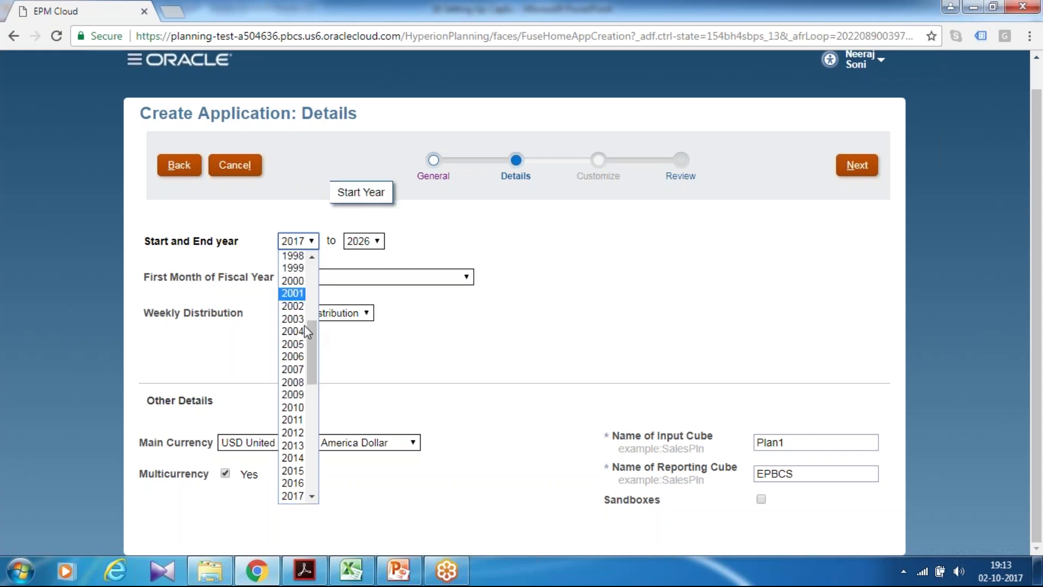
click(296, 483)
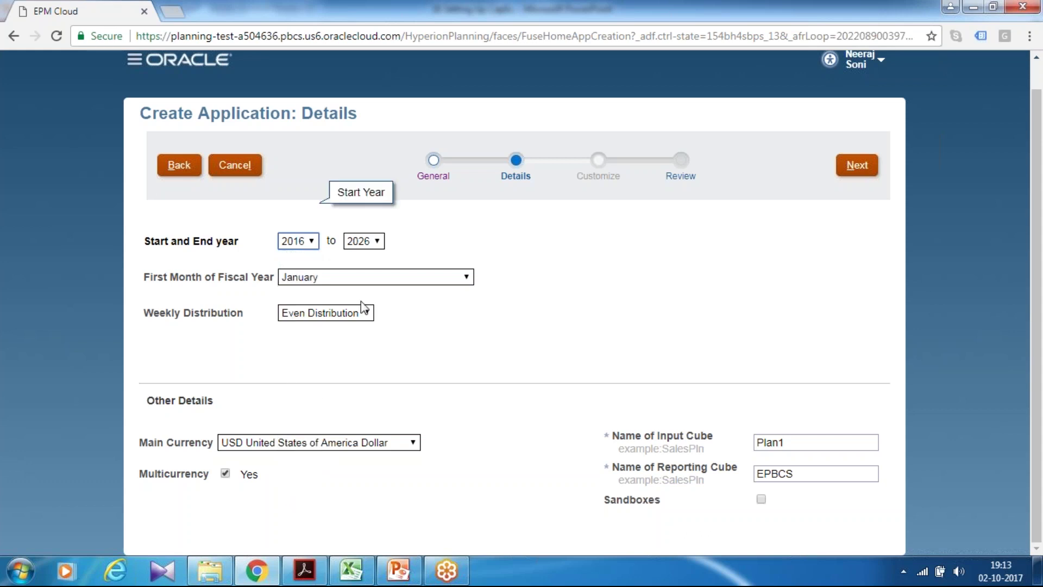
click(374, 242)
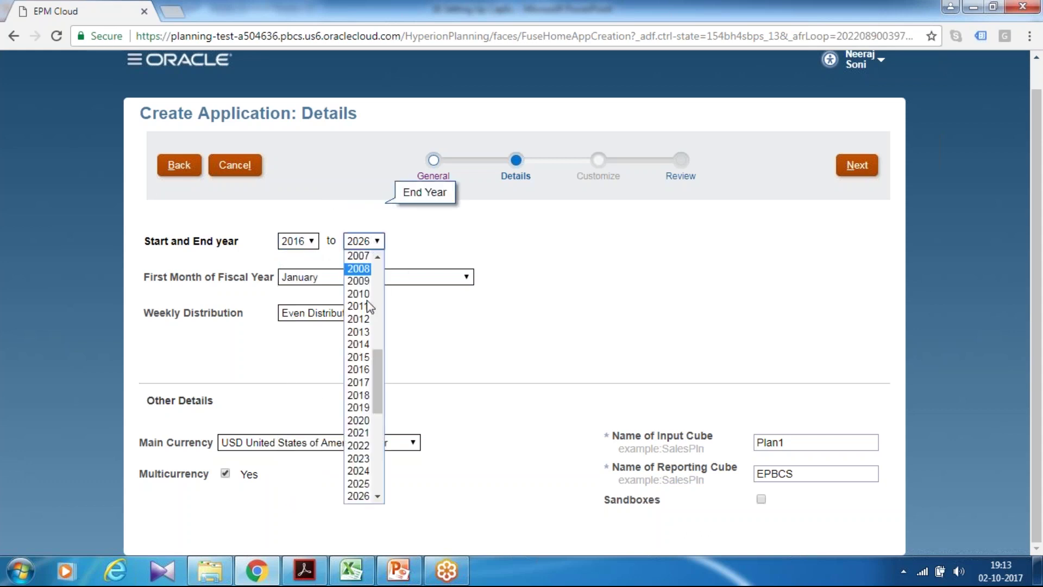
click(358, 484)
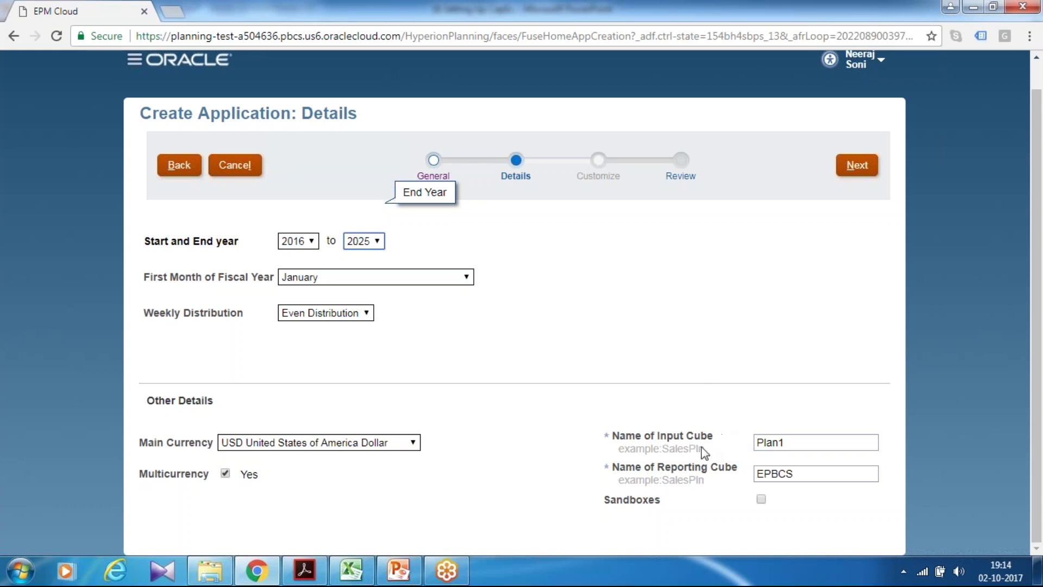
click(857, 166)
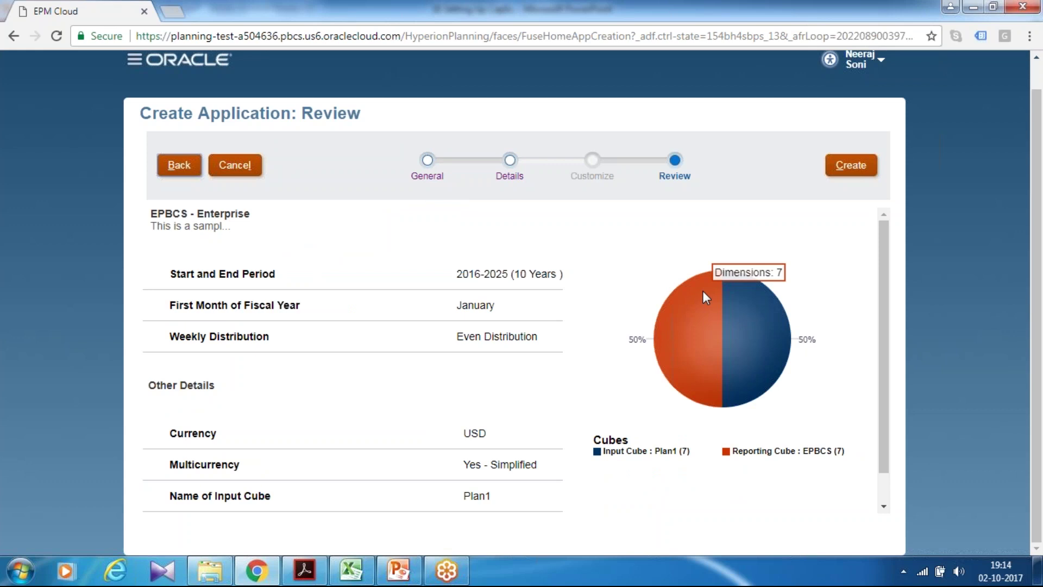
Create the EPBCS application from the Review page and acknowledge the success message.
scroll(702, 291, down, 1)
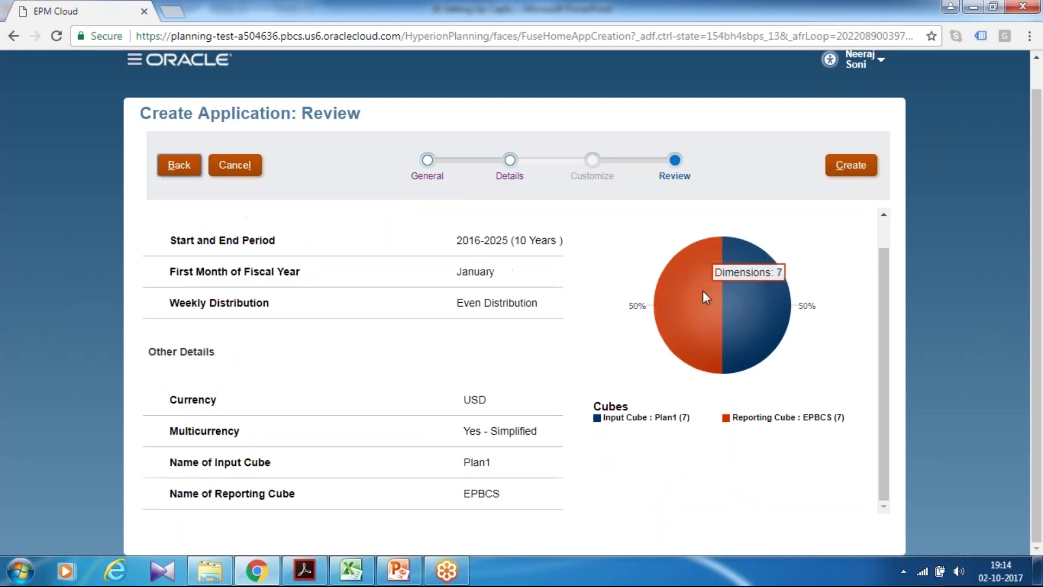
click(851, 169)
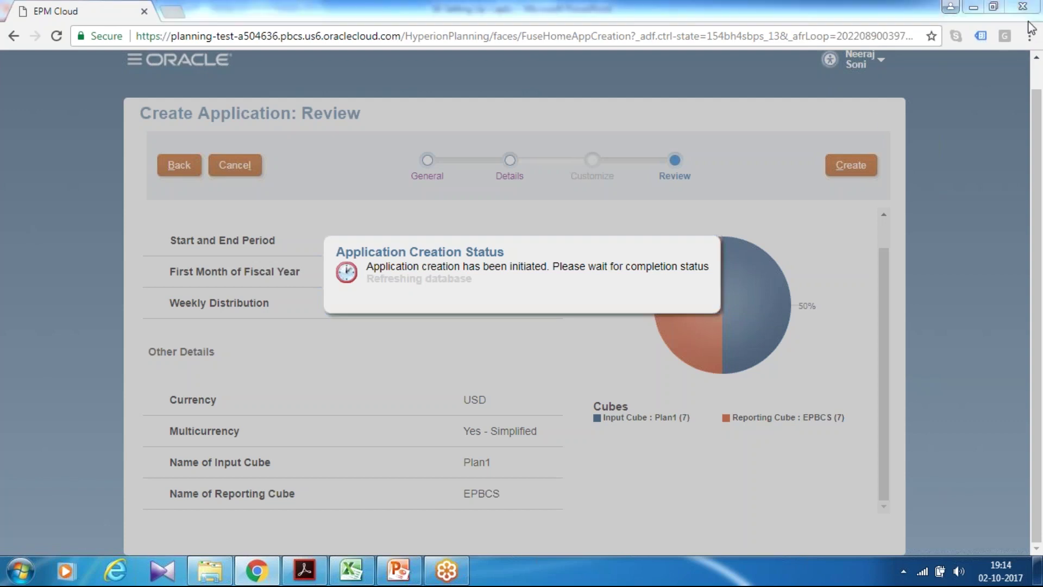
click(887, 400)
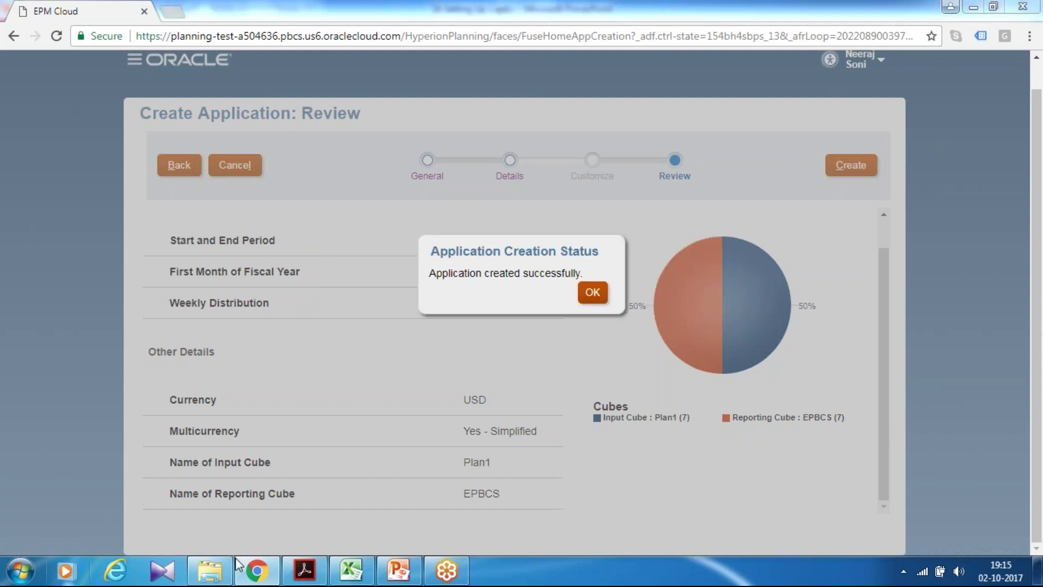
click(590, 296)
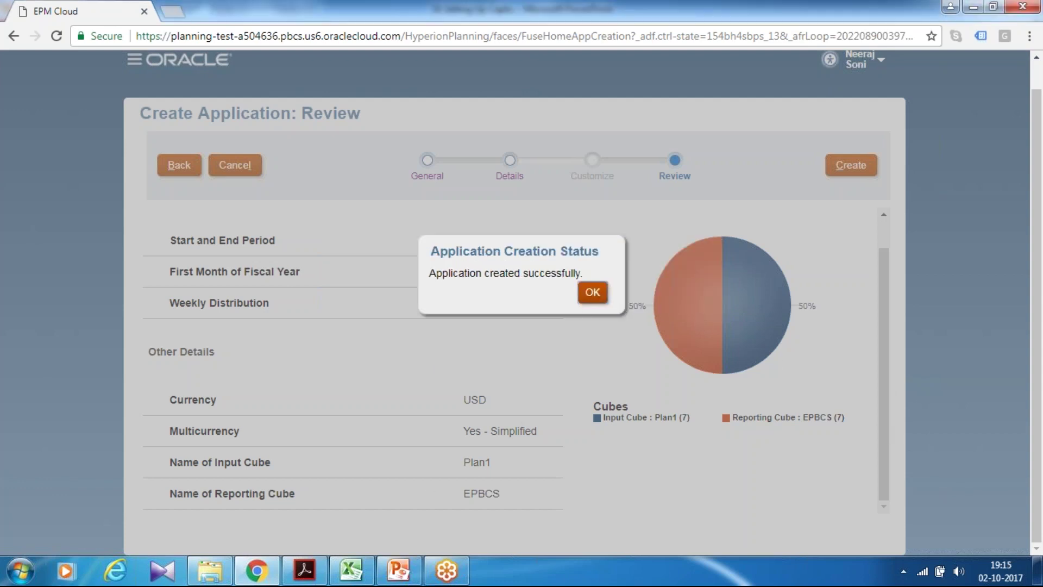
click(592, 293)
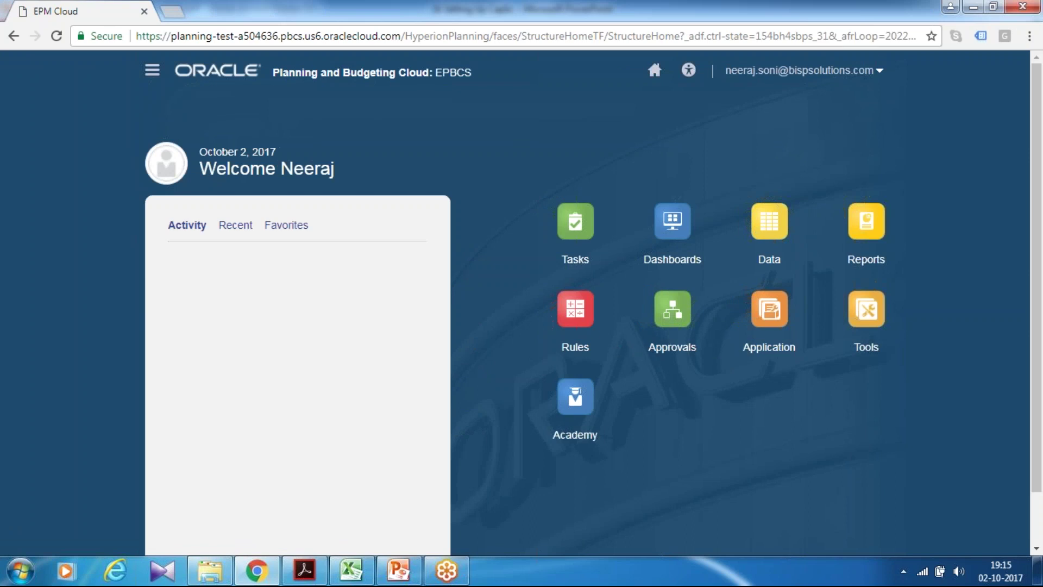
Go to Application > Configure and select the Capital business process.
click(769, 337)
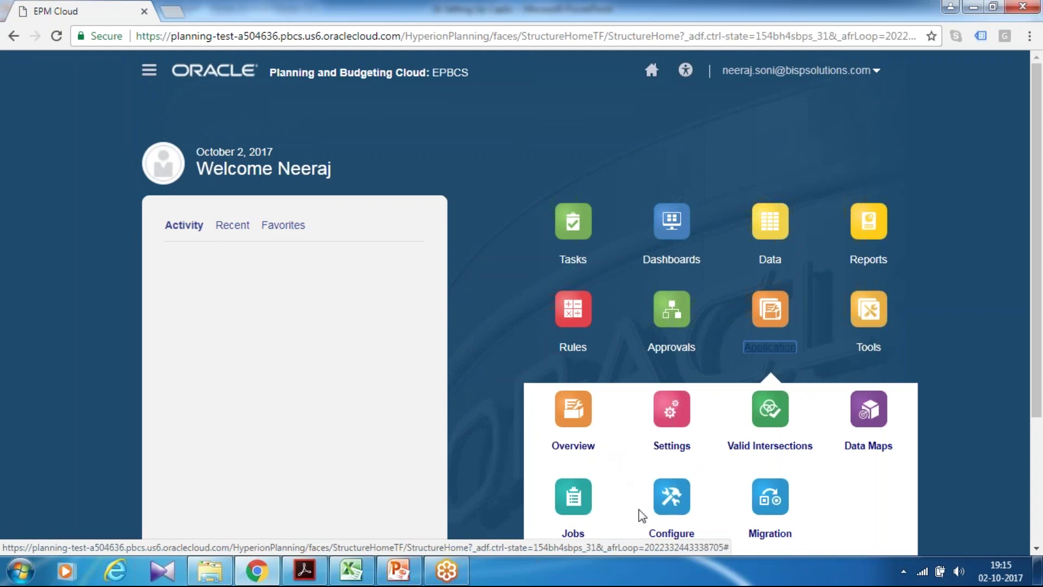
click(686, 511)
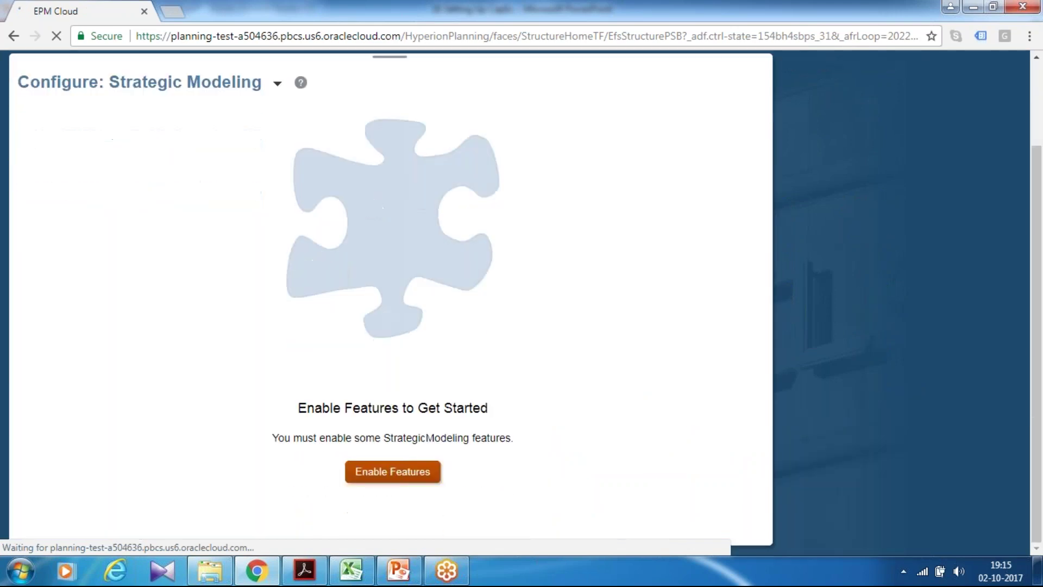
click(278, 84)
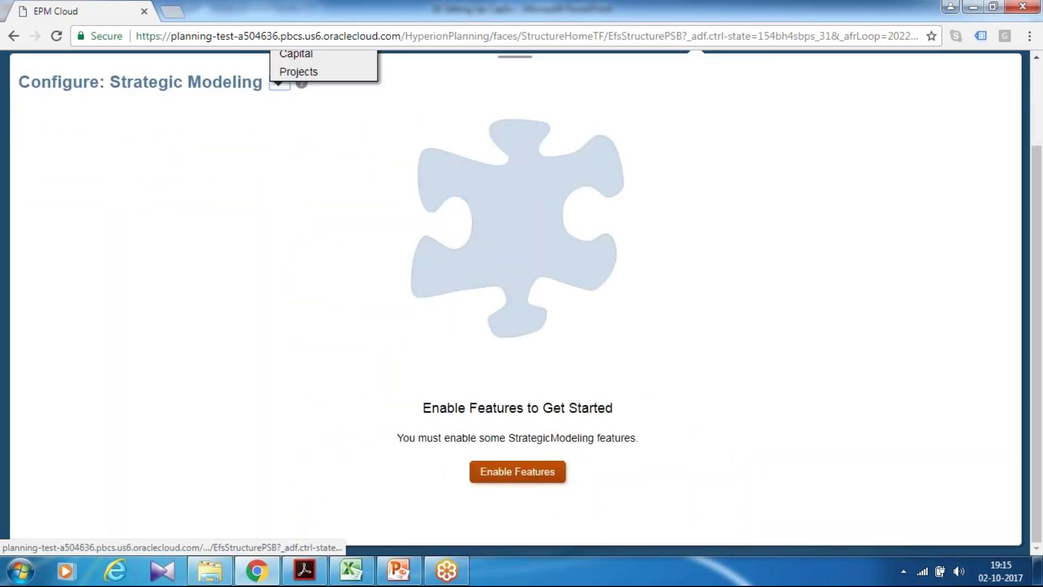
scroll(360, 213, up, 2)
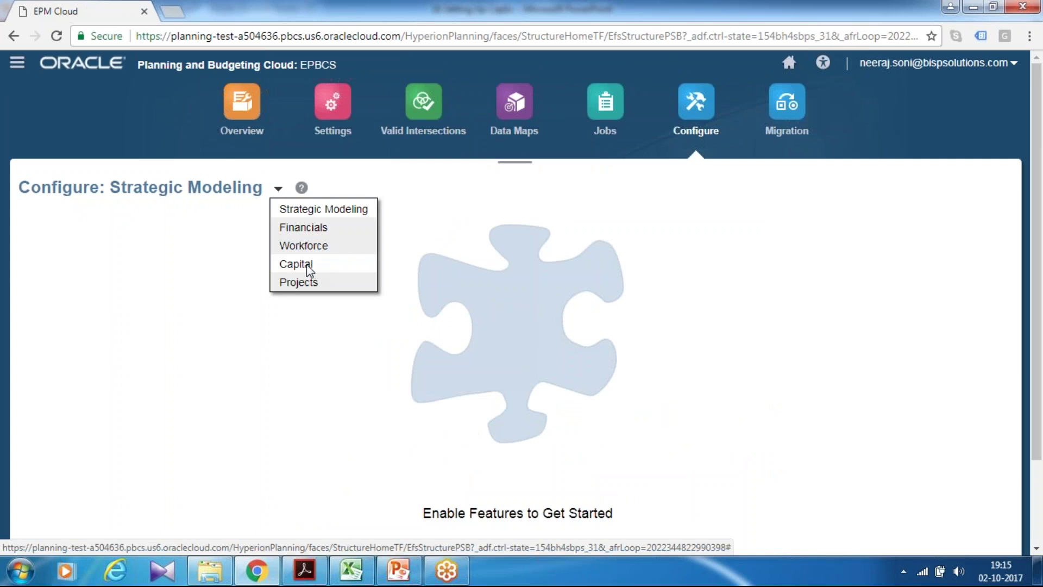
scroll(727, 354, down, 2)
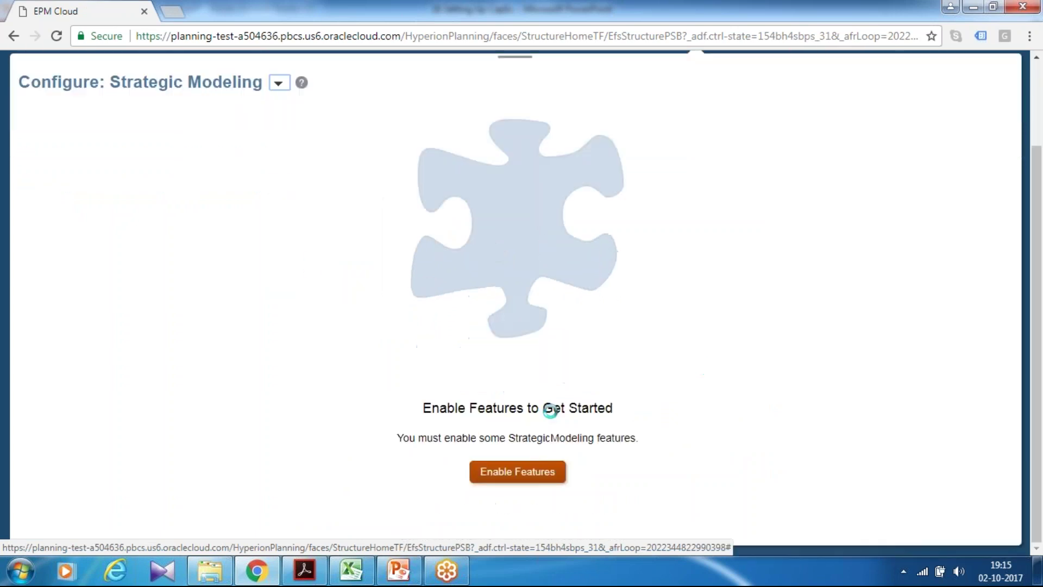
Turn on New Capital Investment with Intangible Assets, no Lease Assets, and 100 new assets.
click(512, 474)
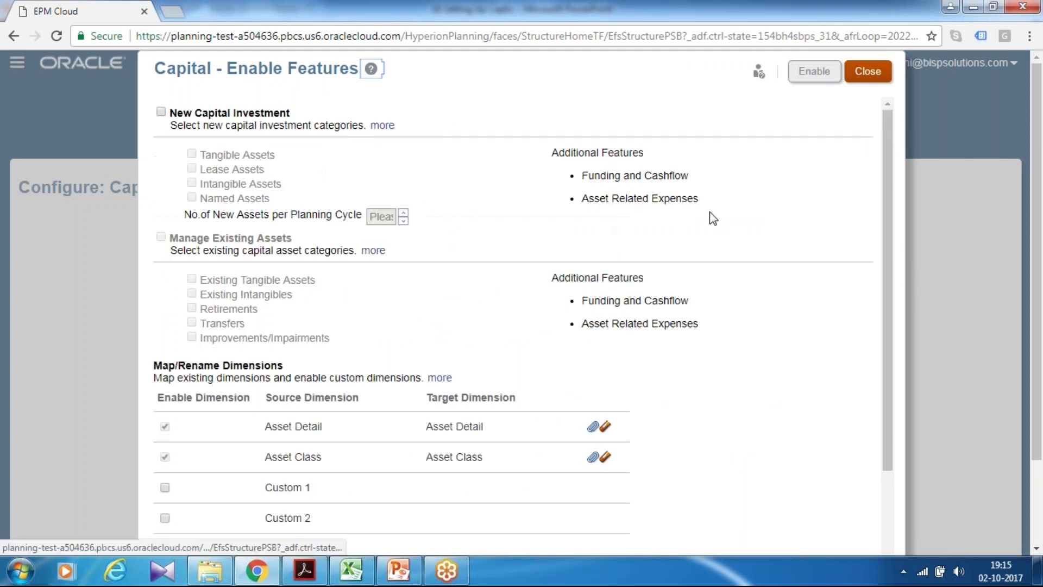
click(160, 112)
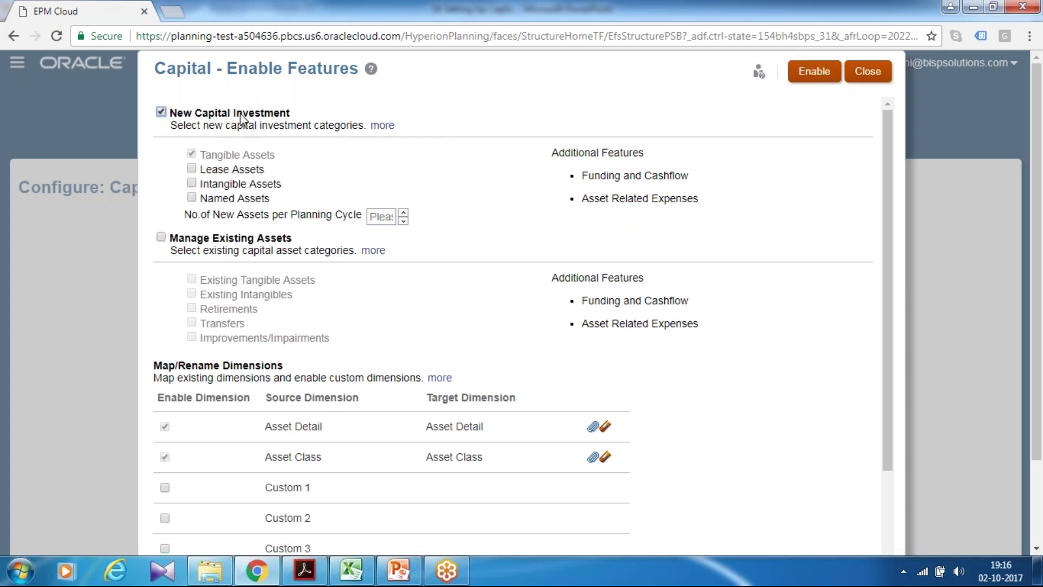
click(192, 181)
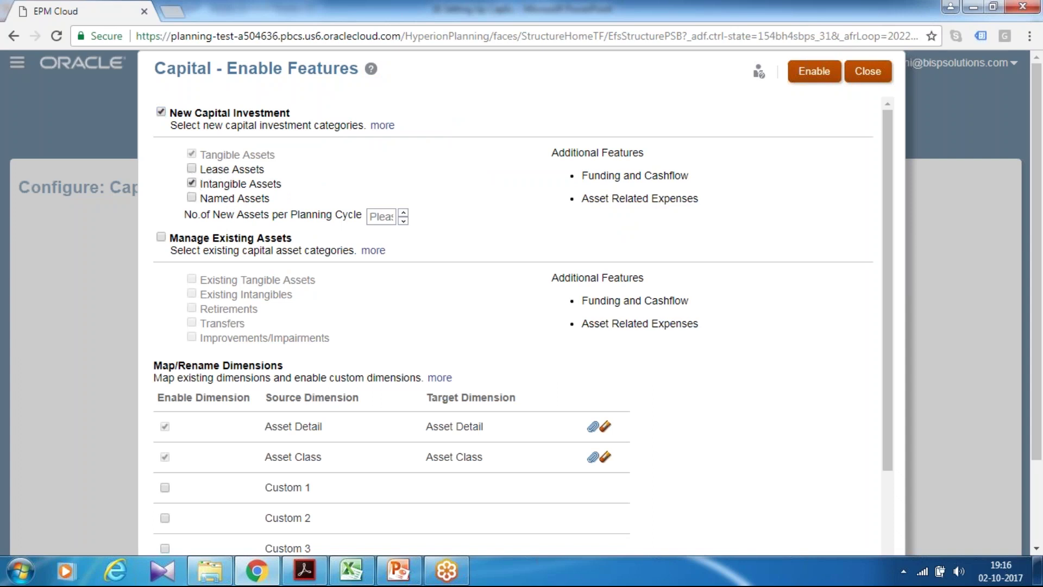
click(192, 169)
click(382, 217)
text(100)
Add Manage Existing Assets with Existing Intangibles, then enable and confirm the Capital features.
click(162, 239)
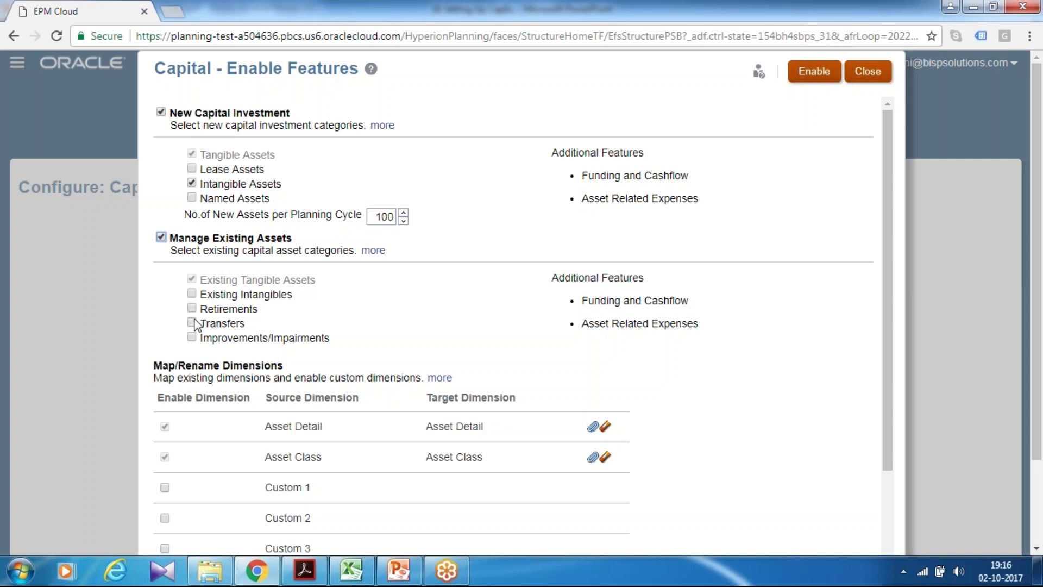
click(192, 295)
scroll(333, 300, down, 3)
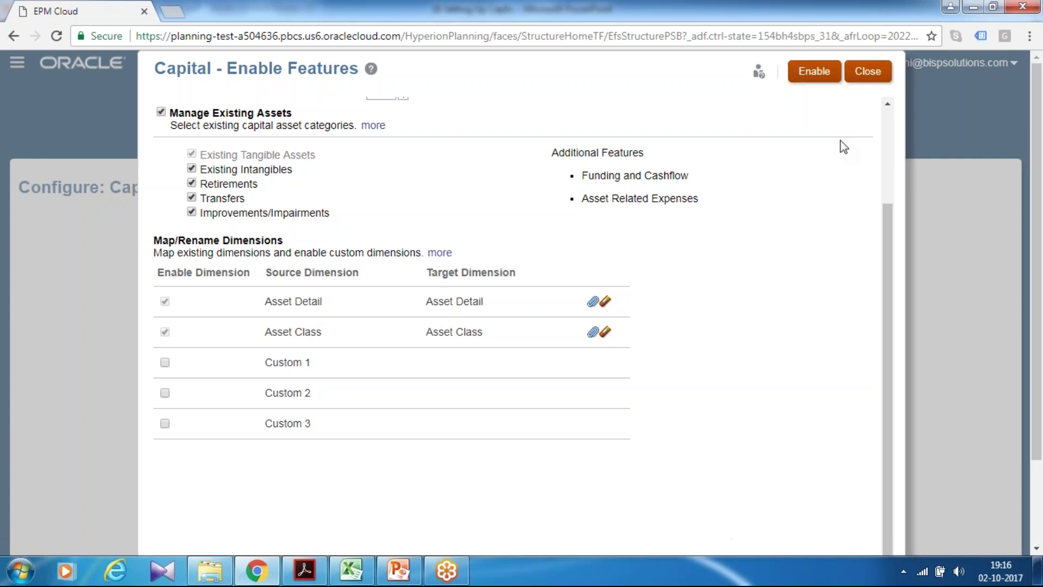
click(818, 78)
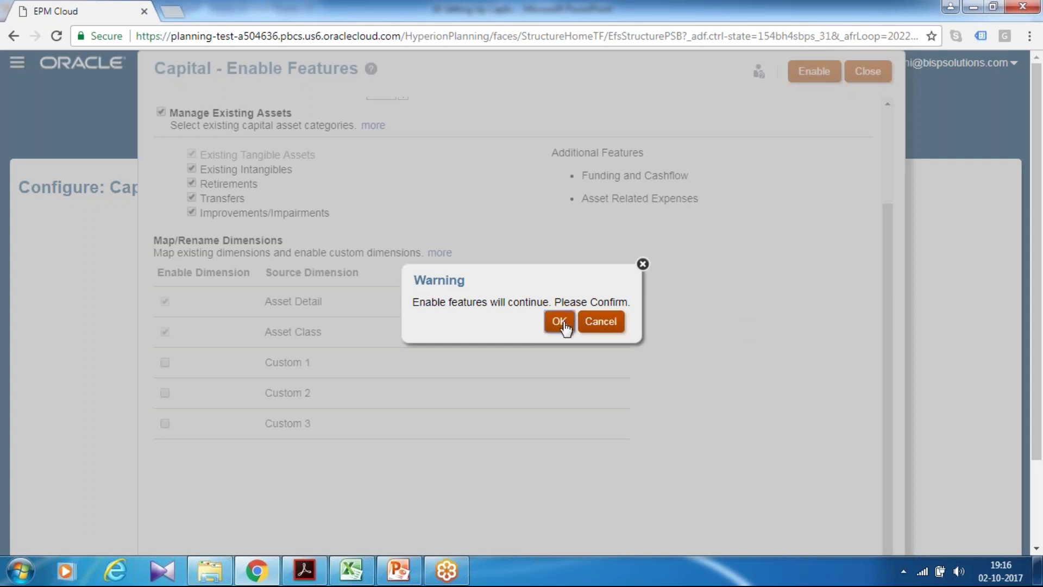
click(560, 322)
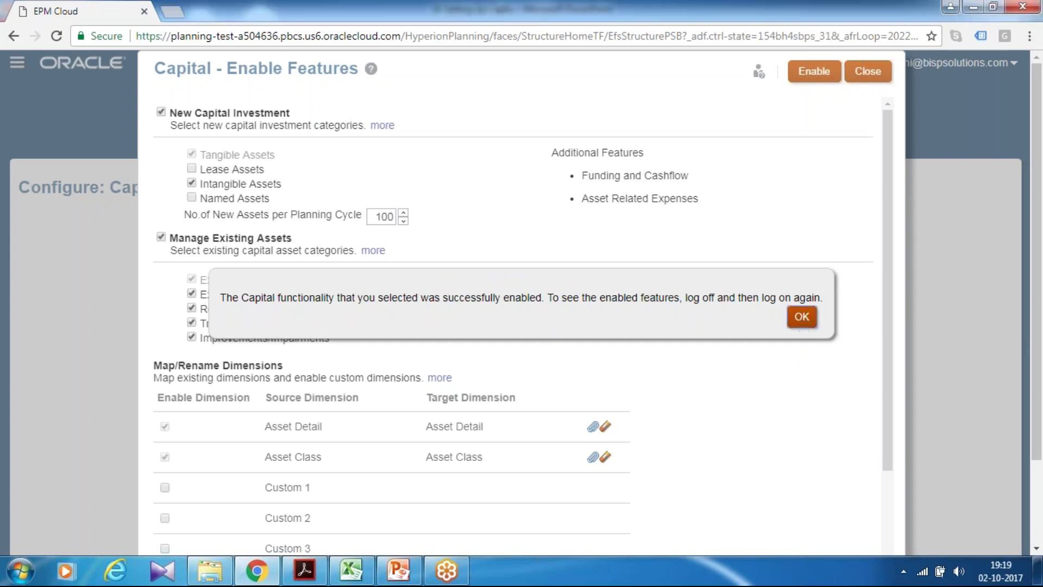
Dismiss the success message and sign out of the EPM Cloud session.
key(Return)
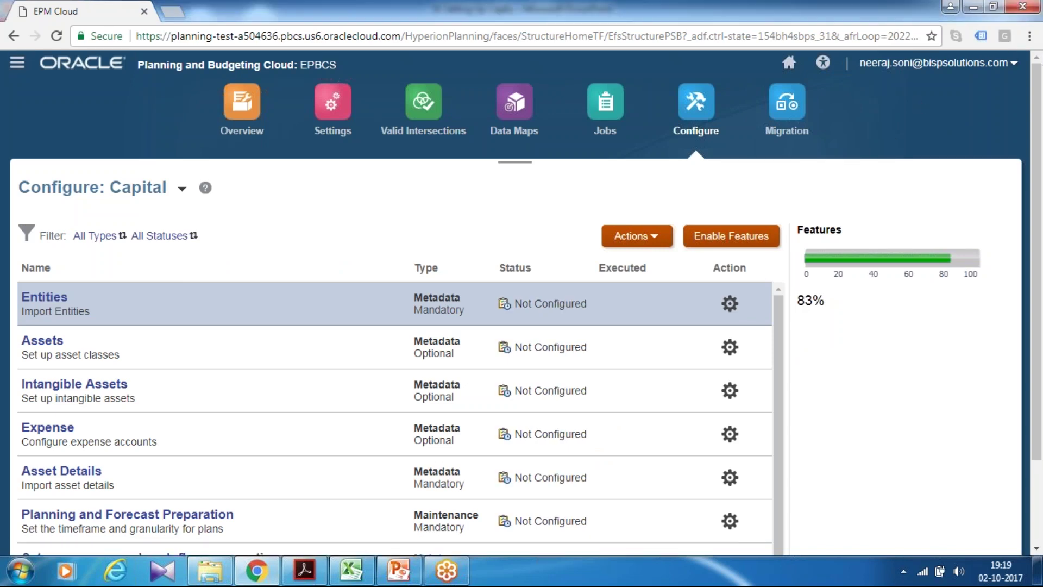
click(1011, 63)
click(844, 213)
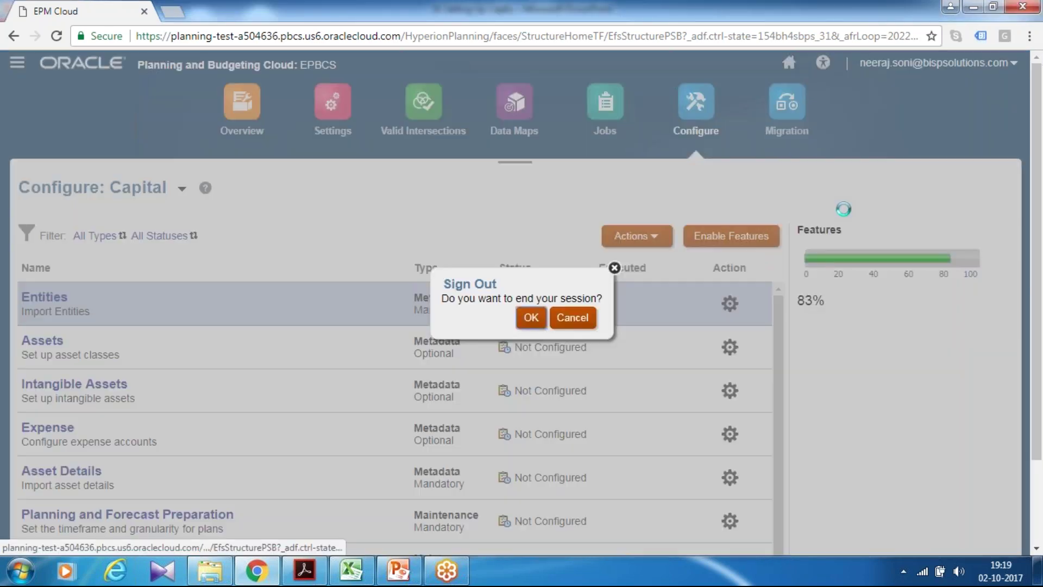
click(532, 317)
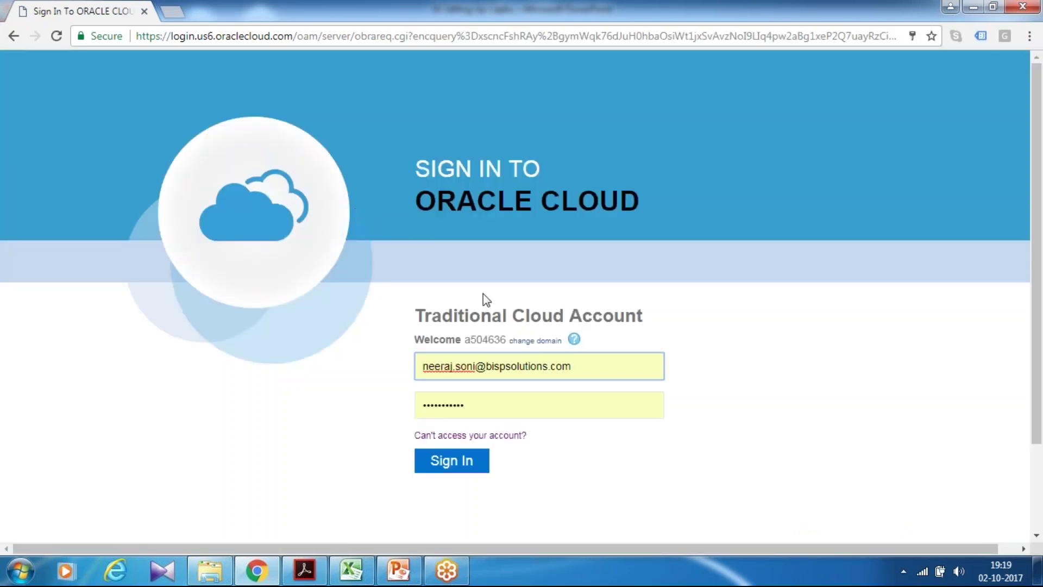
Sign back in to Oracle Cloud, then switch to the Capital setup slides in PowerPoint.
click(472, 464)
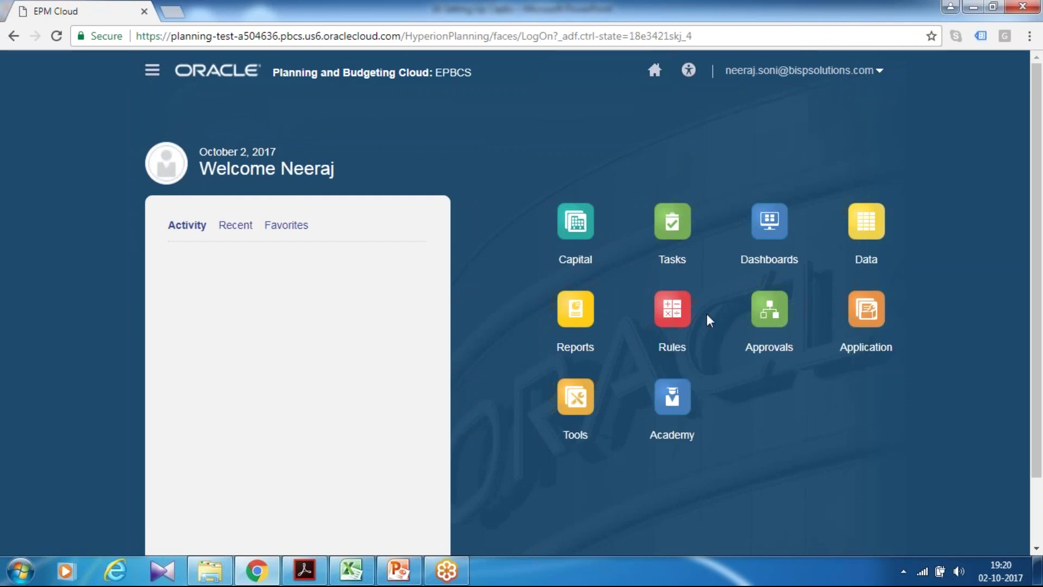
click(364, 575)
click(366, 576)
click(398, 570)
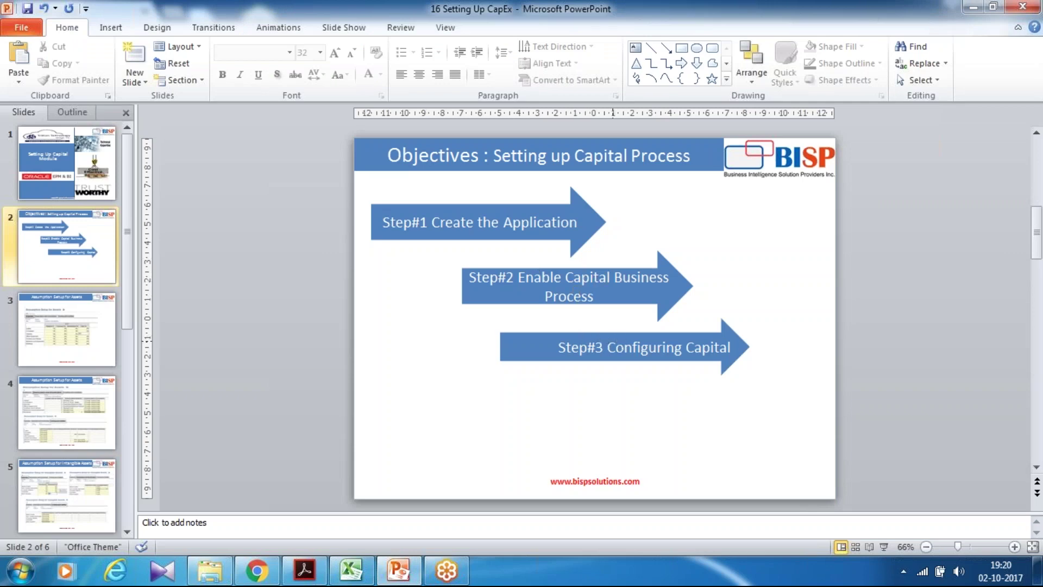
Return from the Objectives slide to the EPM Cloud home page in Chrome.
key(alt+Tab)
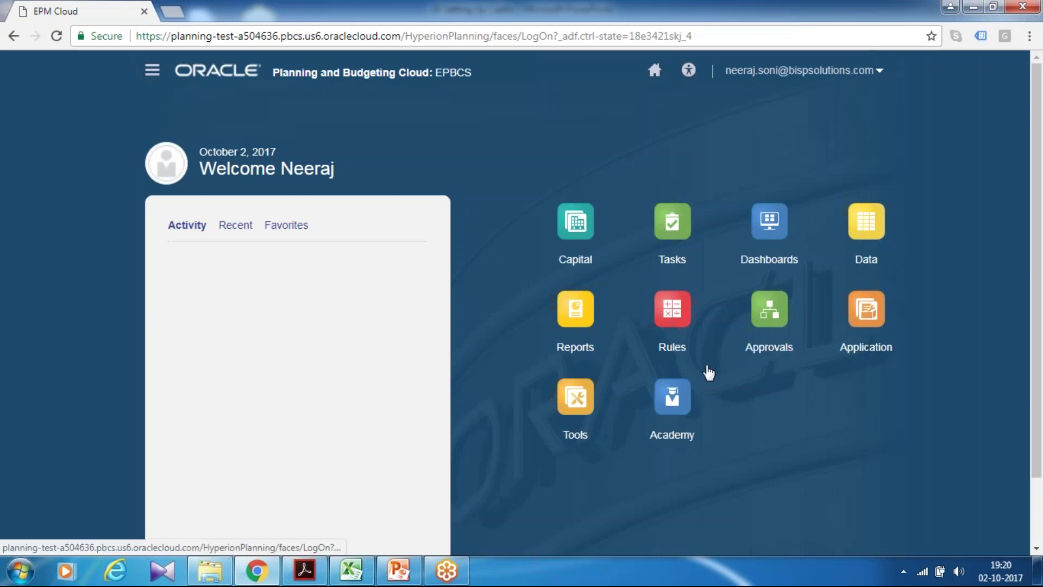
Switch the Configure page to Capital and start the Entities metadata import.
click(868, 348)
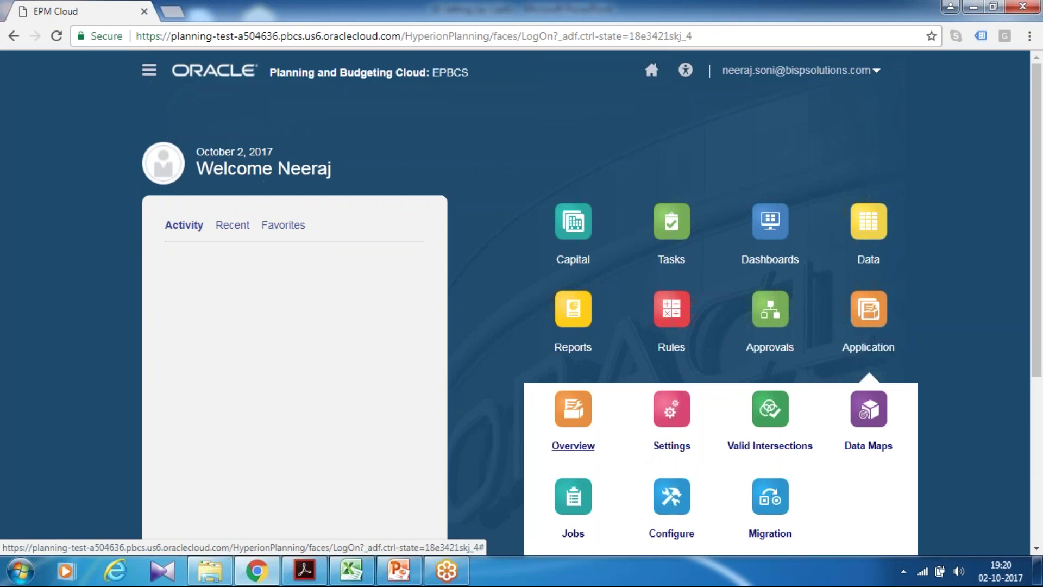
click(674, 402)
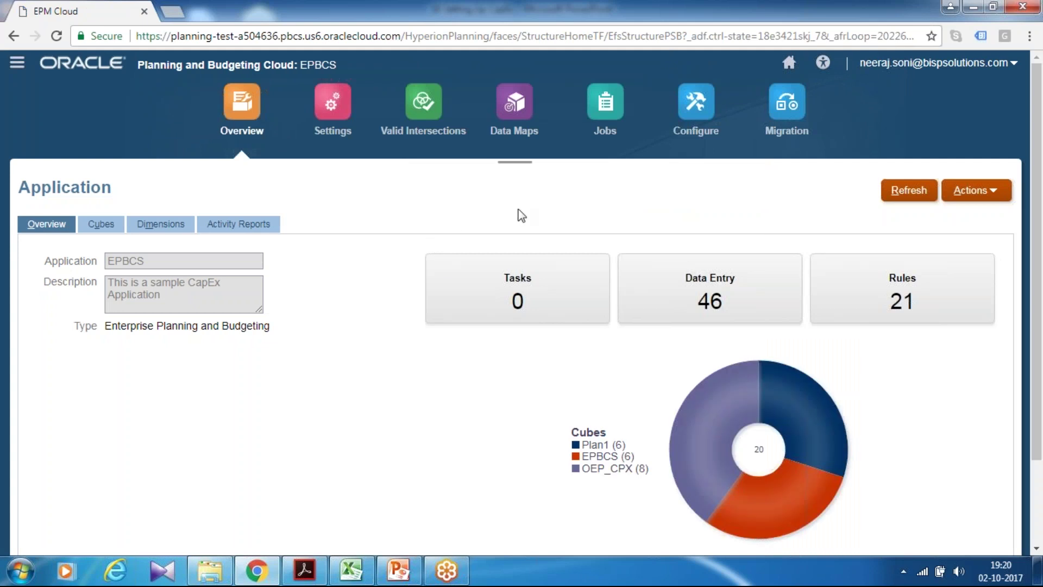
click(711, 133)
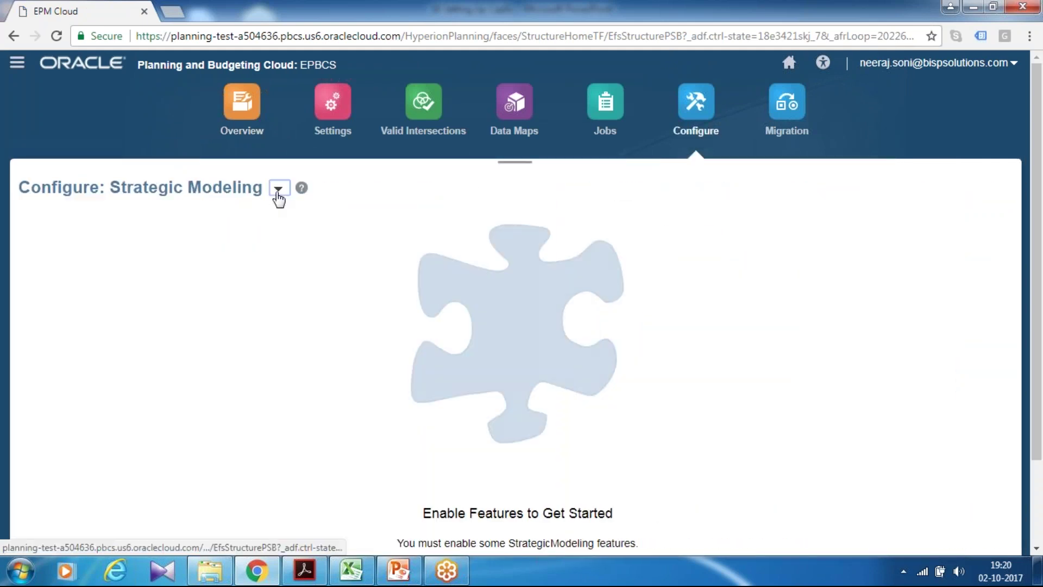
click(278, 190)
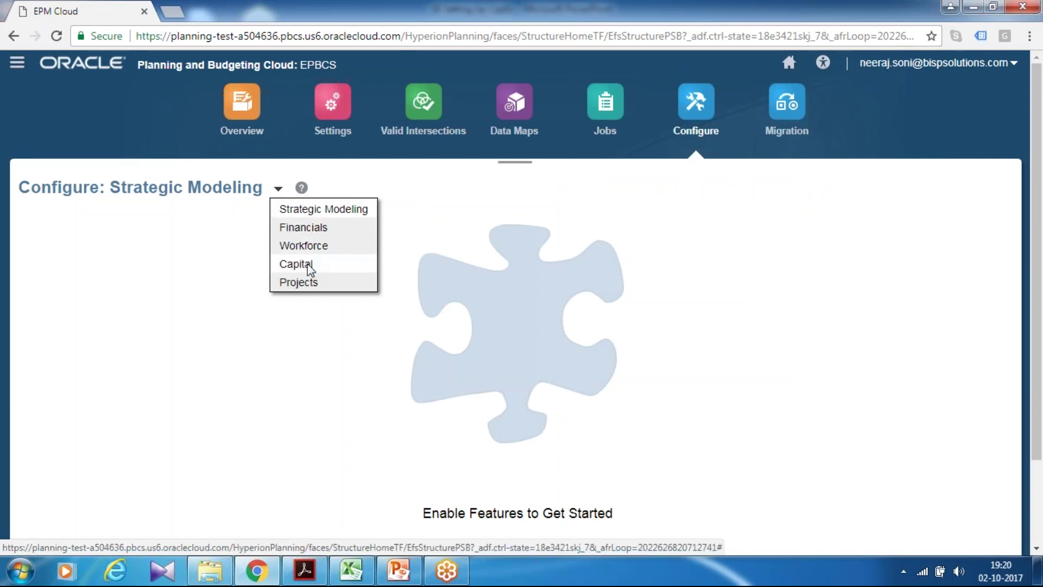
click(309, 264)
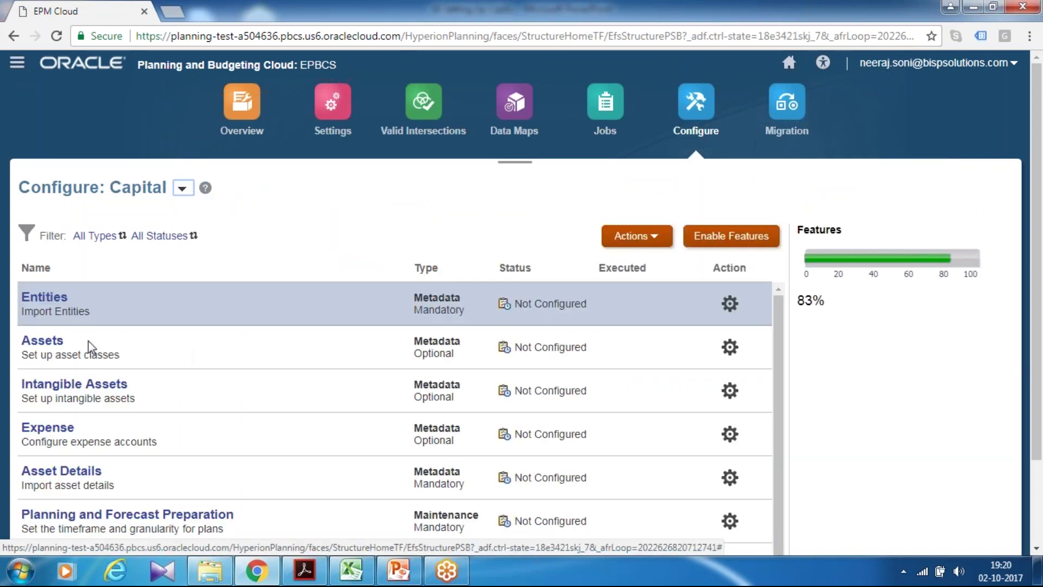
click(49, 304)
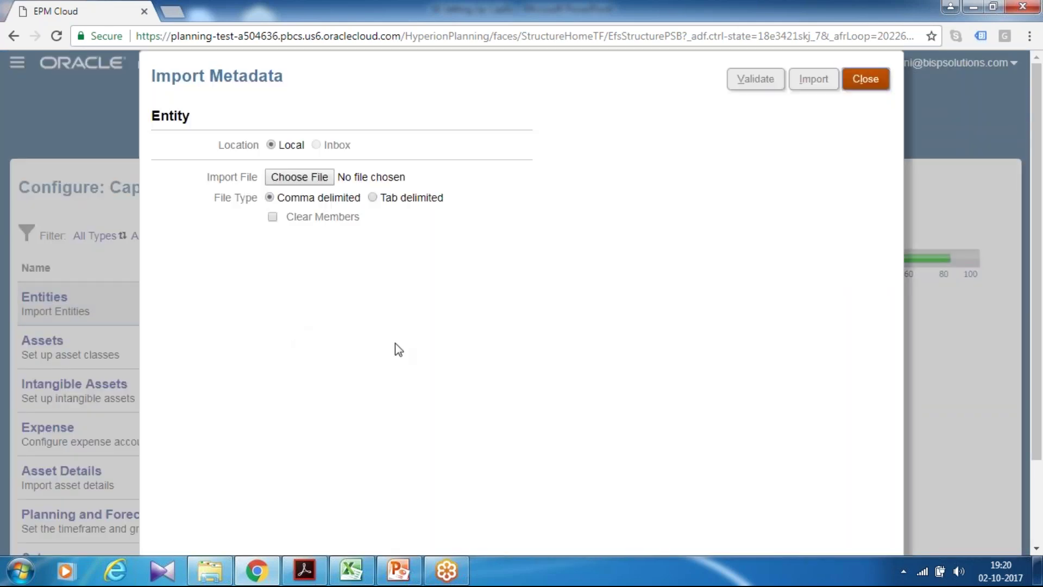
Open CapEx > Entity_Capex in Excel and autofit columns A and B to review entities and parents.
click(351, 570)
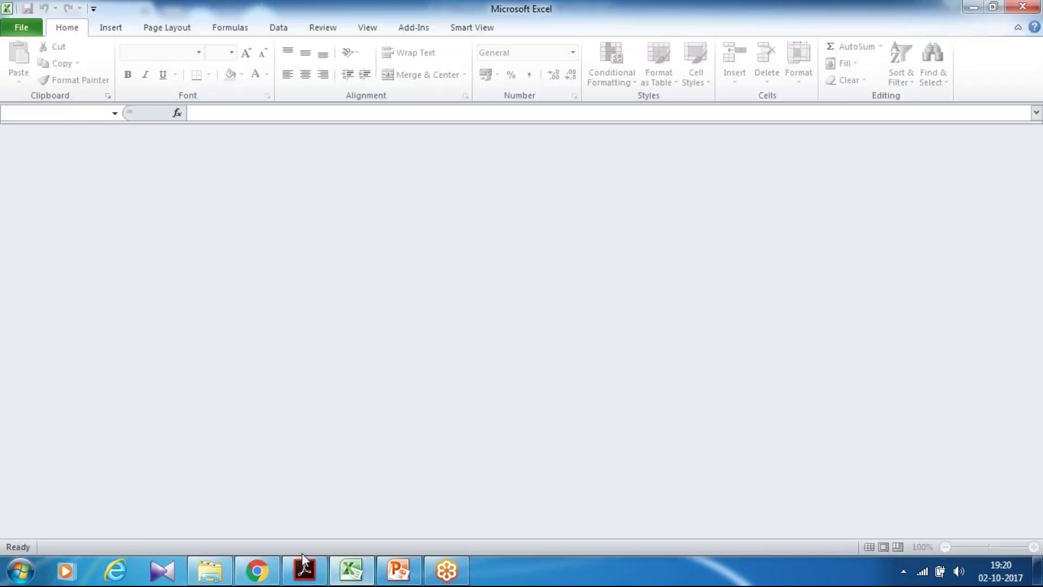
click(214, 570)
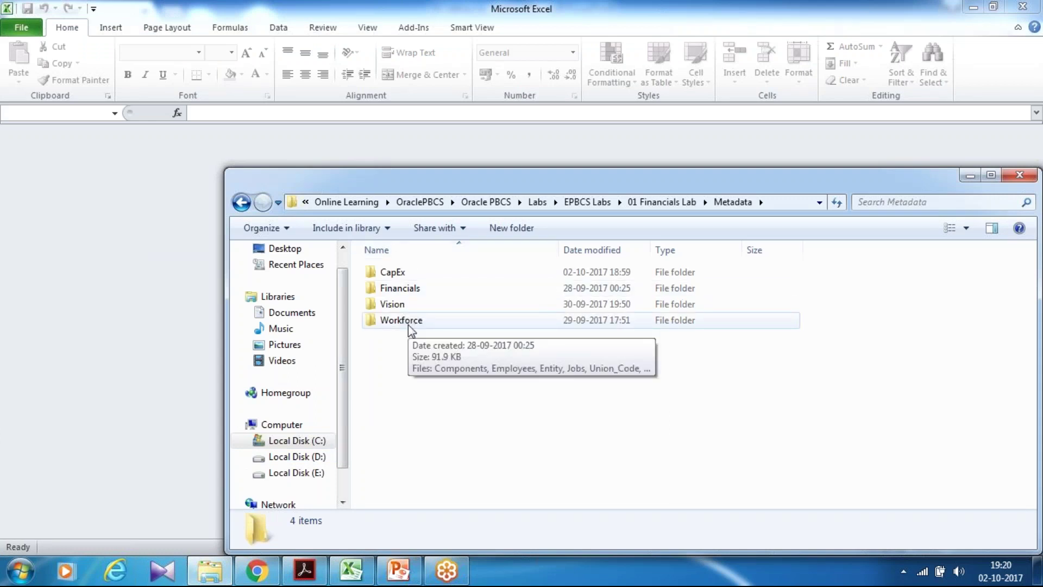
double_click(389, 275)
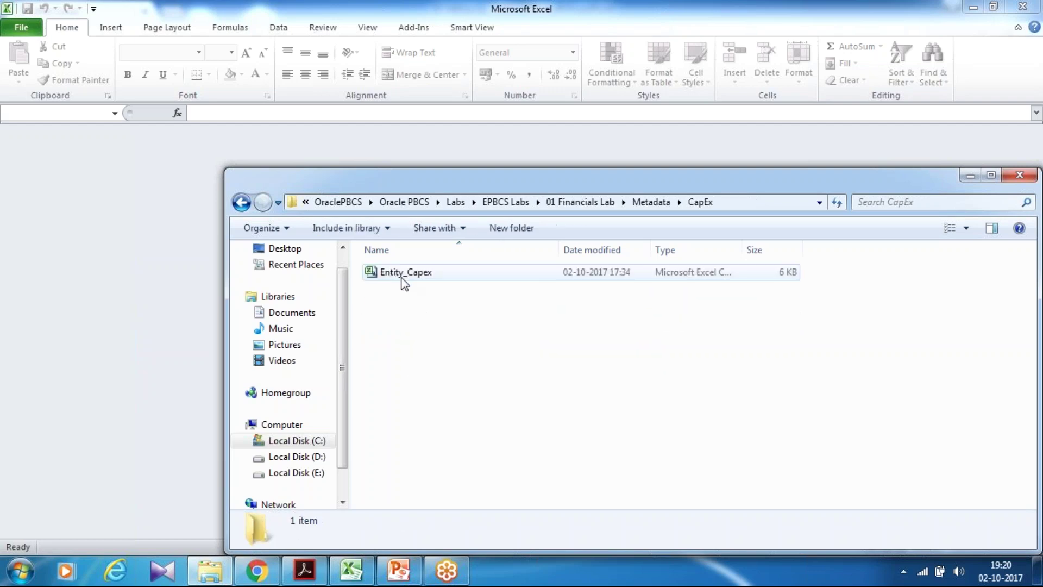
double_click(389, 275)
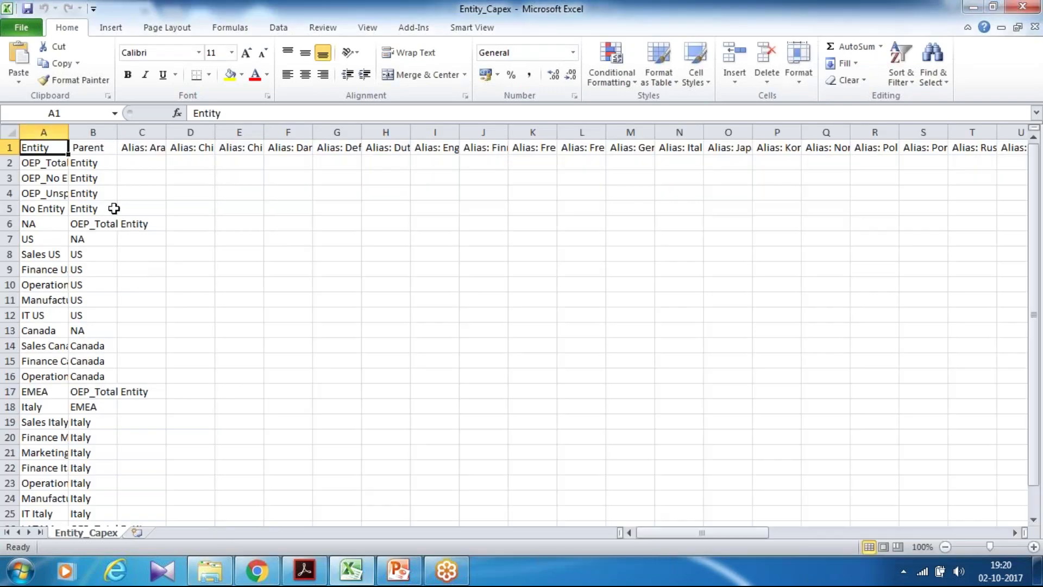
double_click(71, 128)
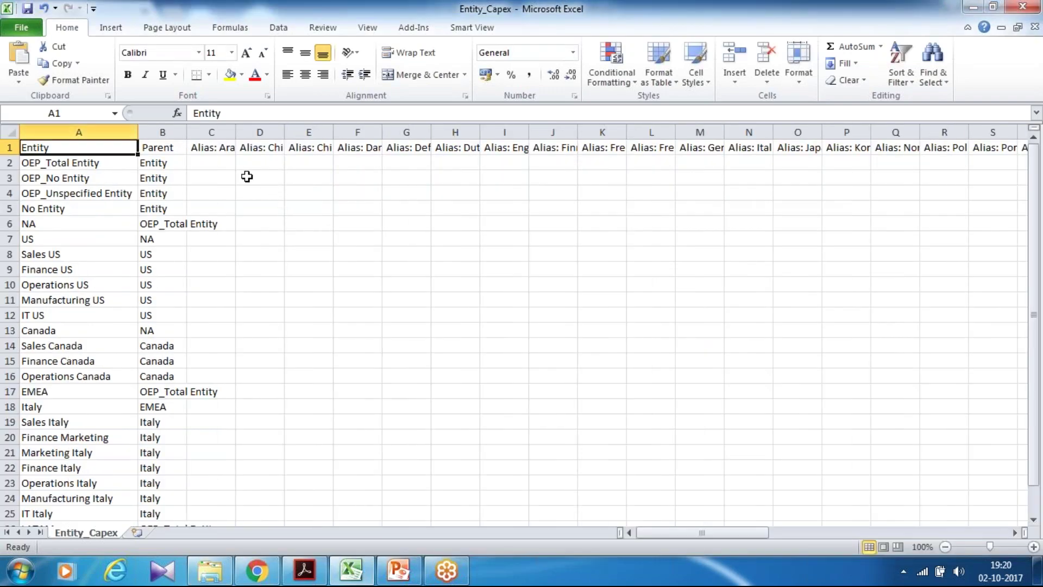
double_click(187, 132)
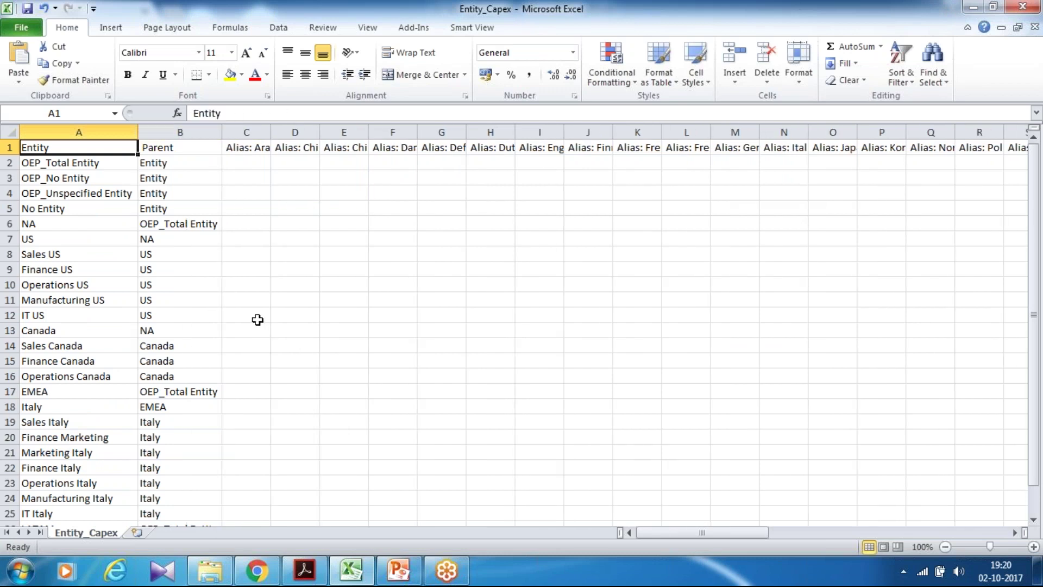
Close Entity_Capex without saving and return to the CapEx folder window.
key(alt+f)
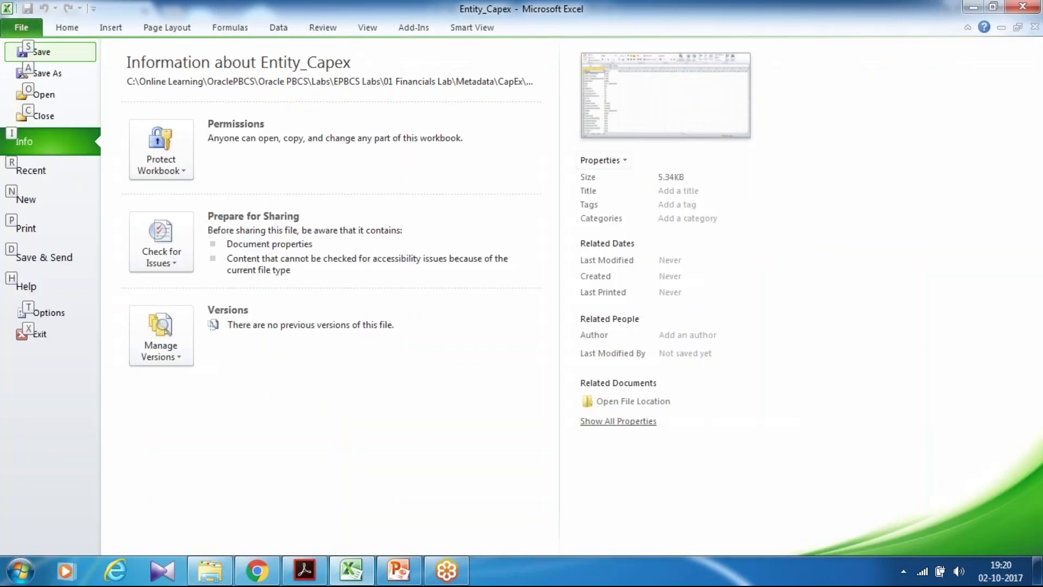
key(x)
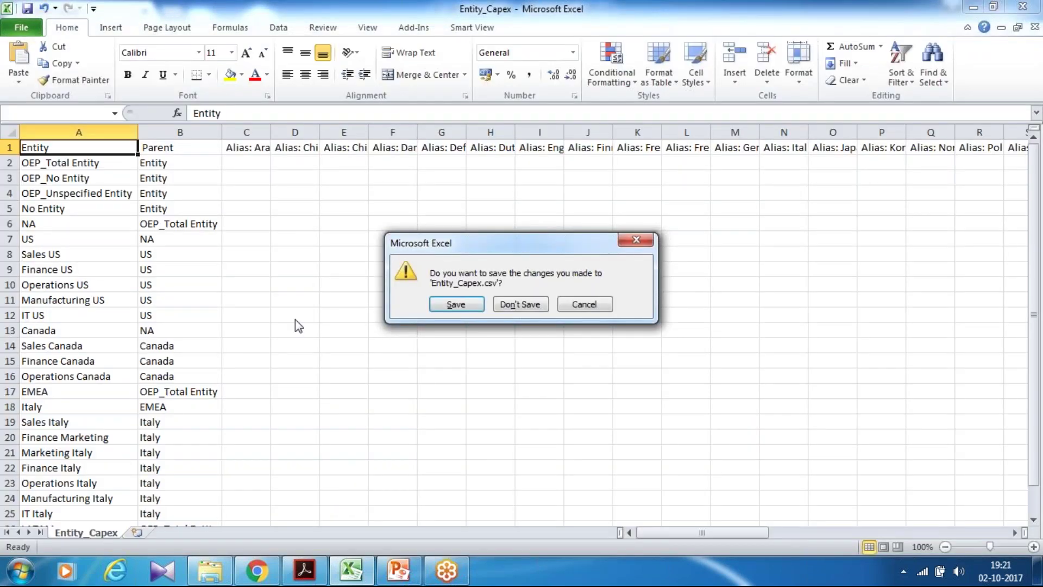
click(520, 304)
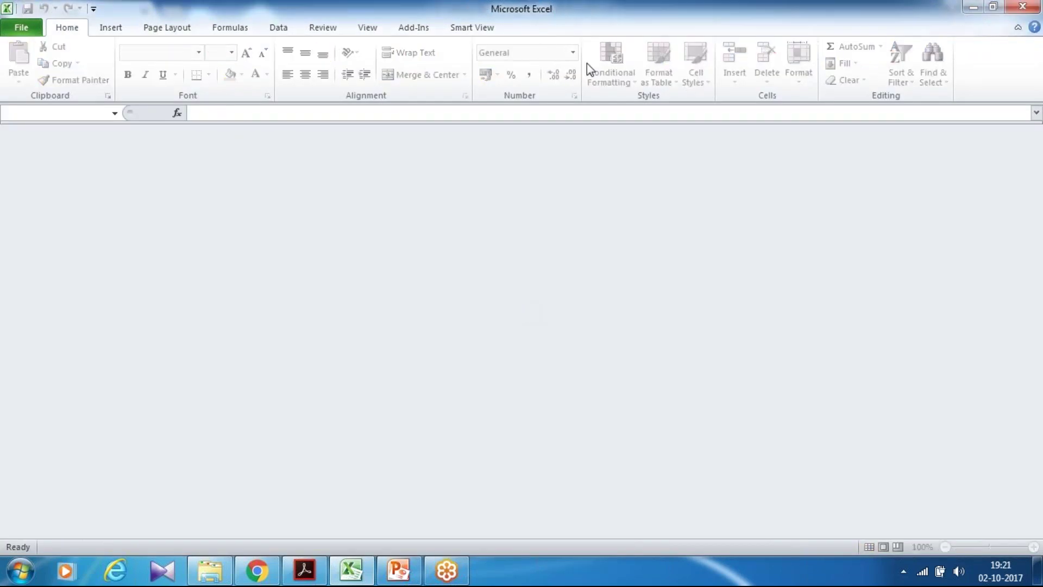
key(alt+Tab)
key(alt+Tab)
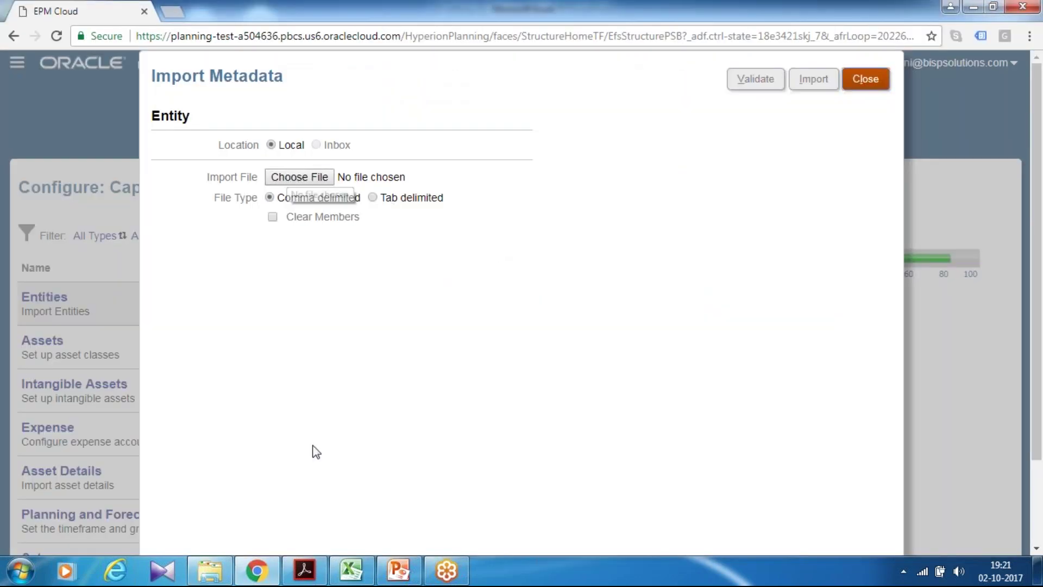
Open the import file picker and send it to the C: drive root.
click(210, 571)
click(770, 204)
click(762, 204)
click(538, 117)
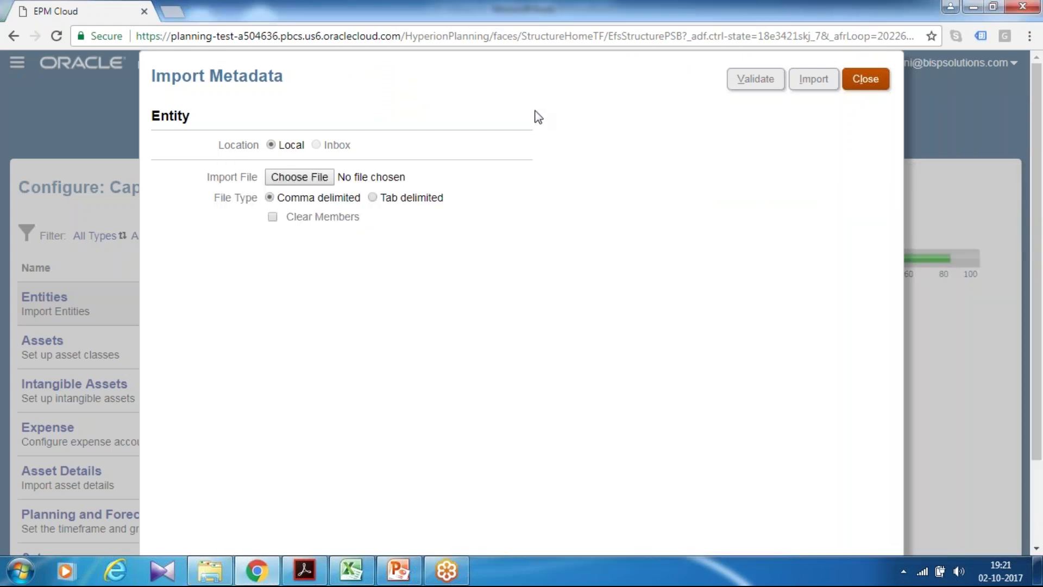
click(320, 182)
click(560, 215)
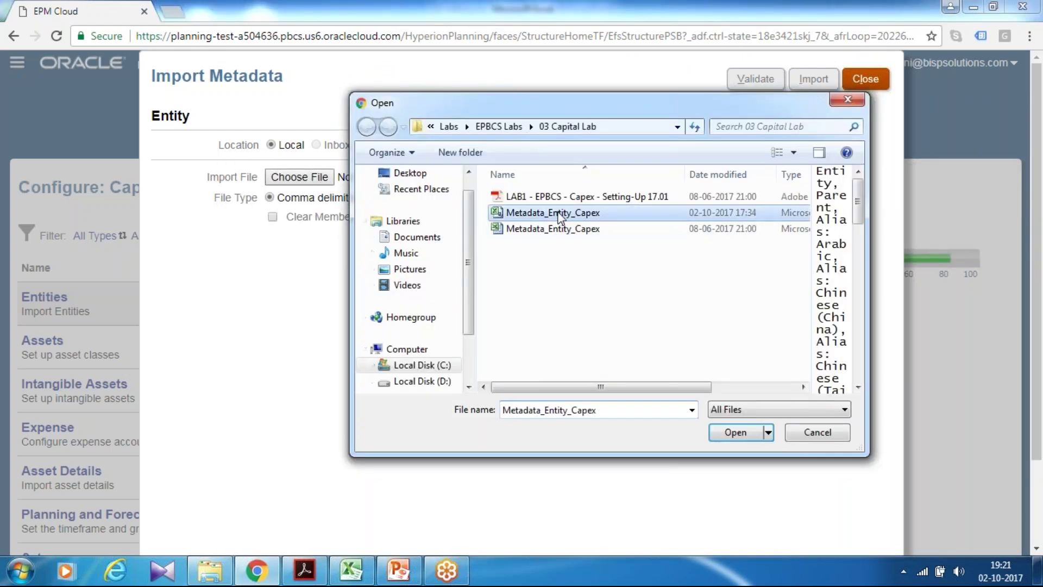
click(294, 371)
key(BackSpace)
text(\)
key(Return)
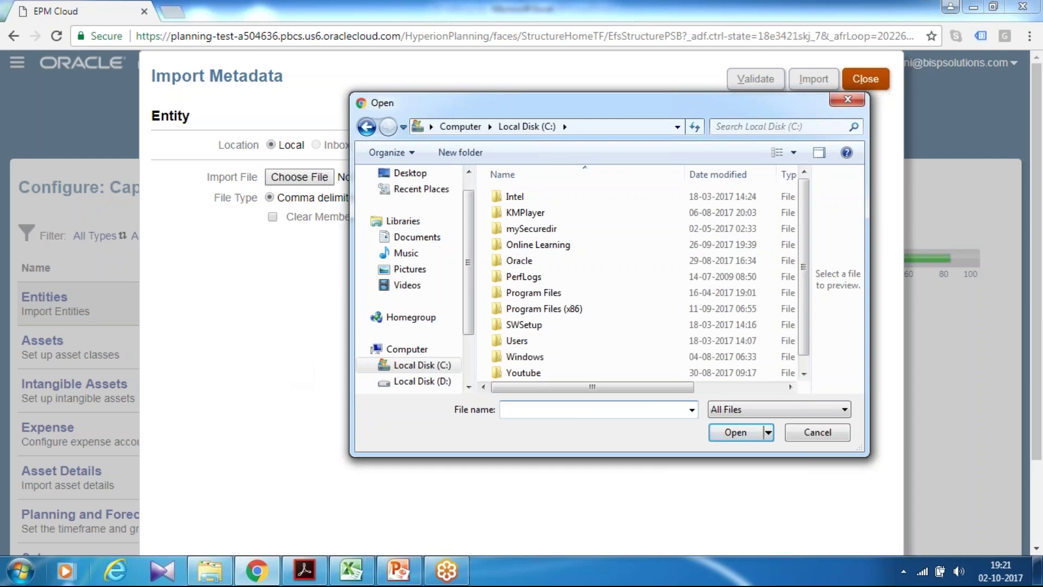
Paste the copied CapEx folder path into the picker and attach Entity_Capex.csv as the import file.
click(210, 571)
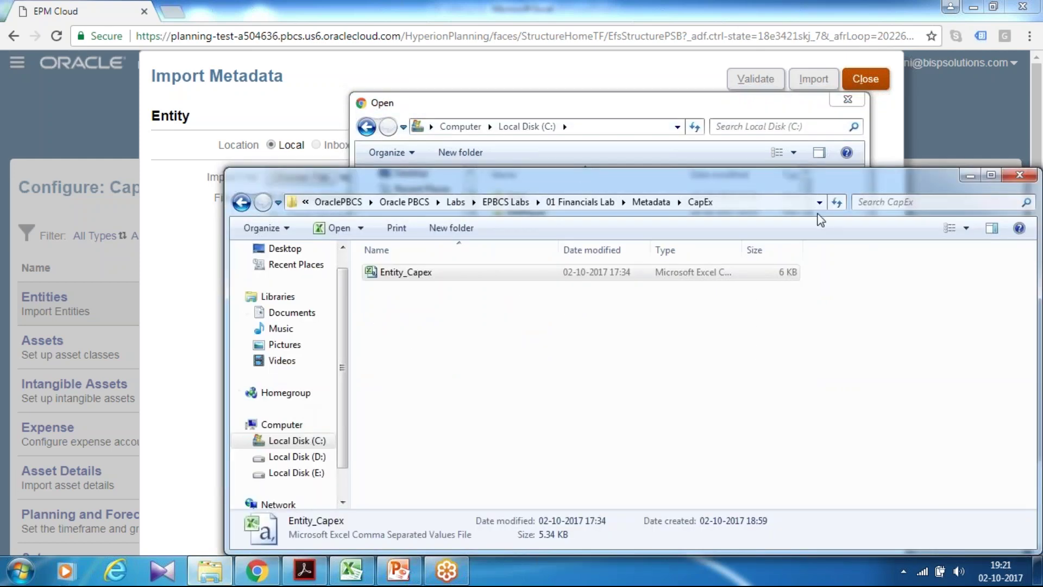
click(772, 202)
key(ctrl+c)
key(alt+Tab)
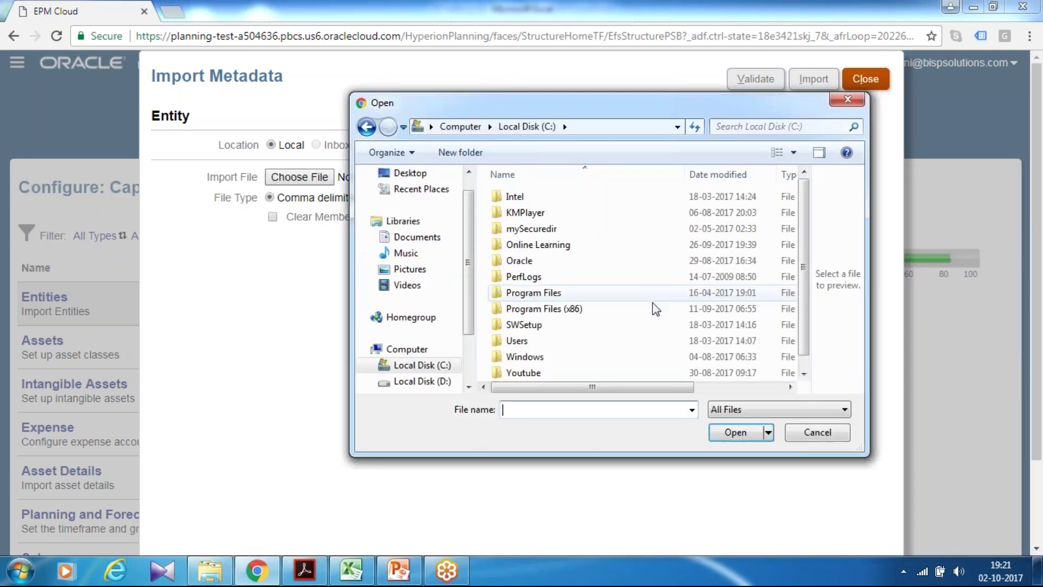
key(ctrl+v)
key(Return)
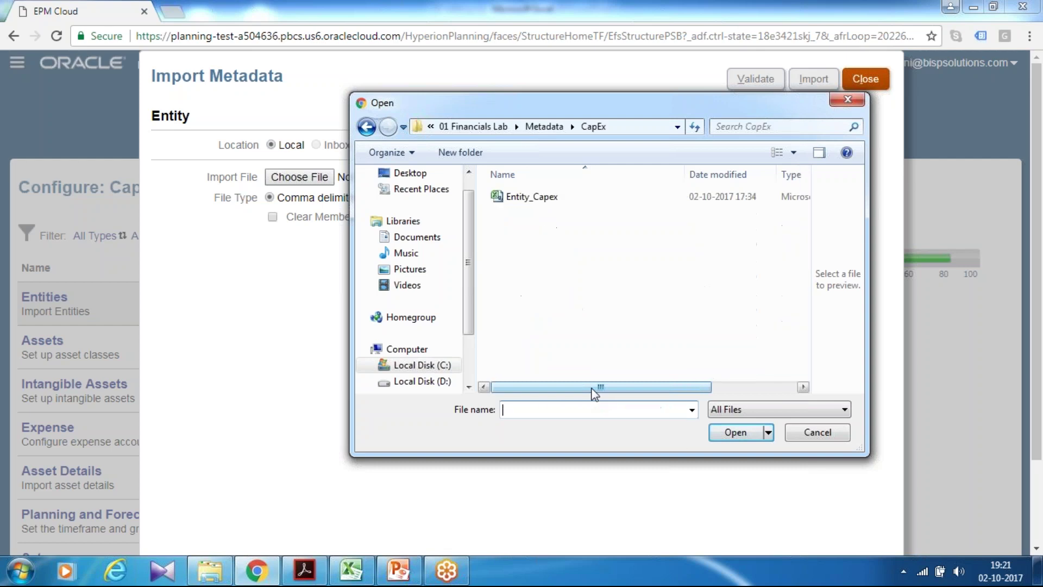
click(538, 197)
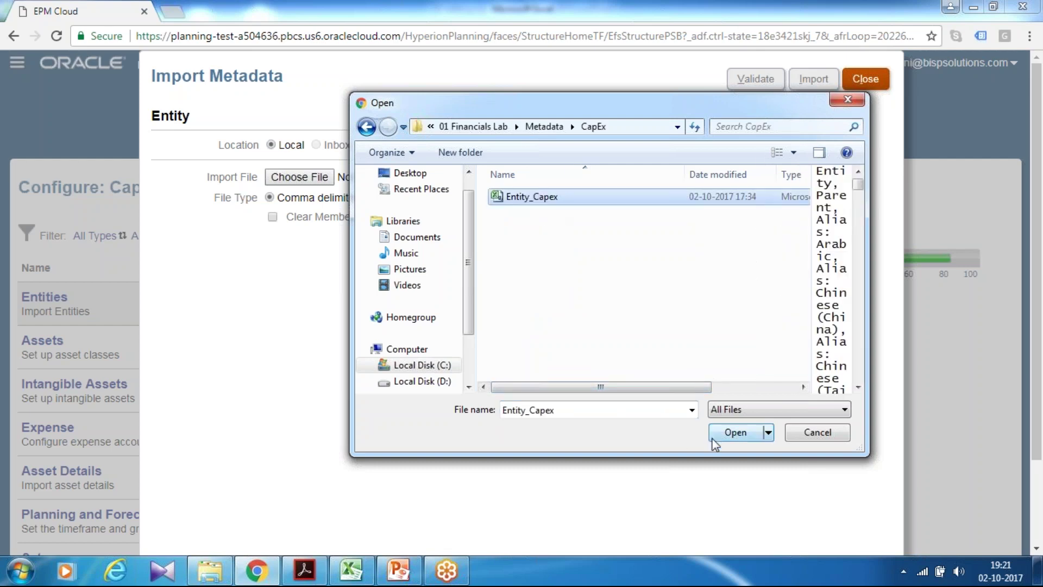
click(714, 439)
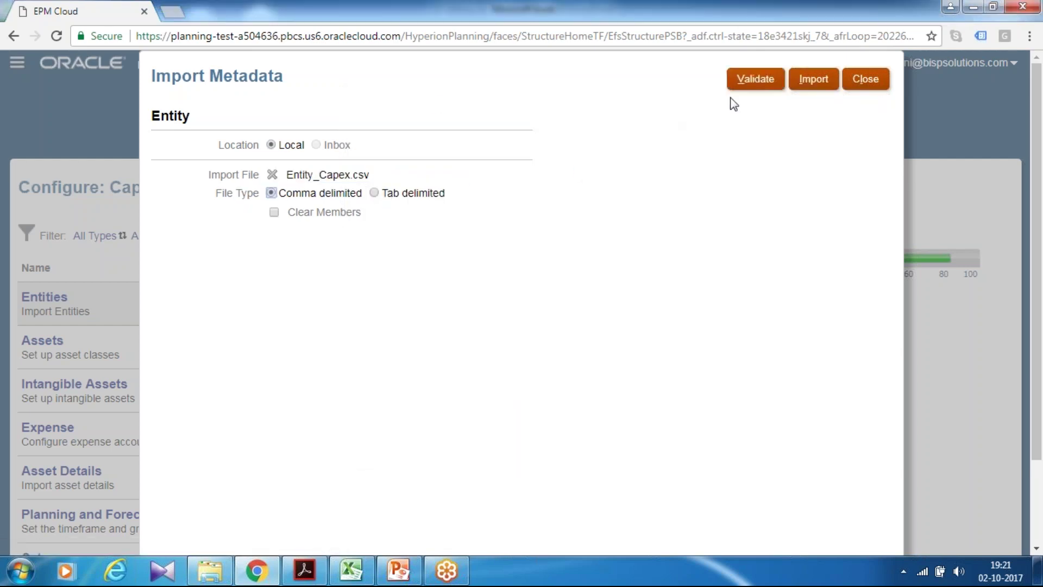
Validate the Entity_Capex file, import it without a database refresh, and close the Import Metadata dialog.
click(768, 82)
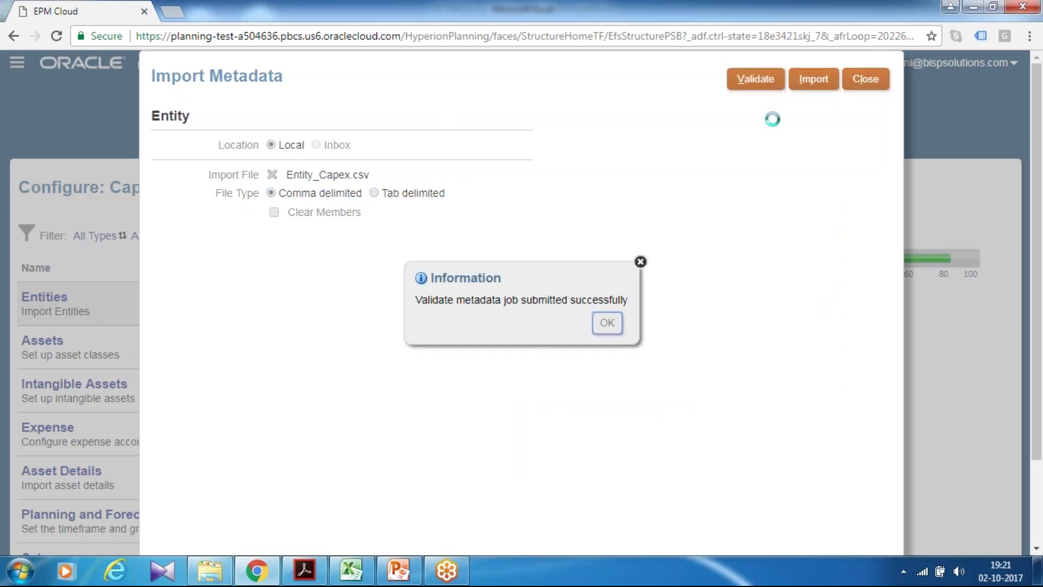
click(814, 80)
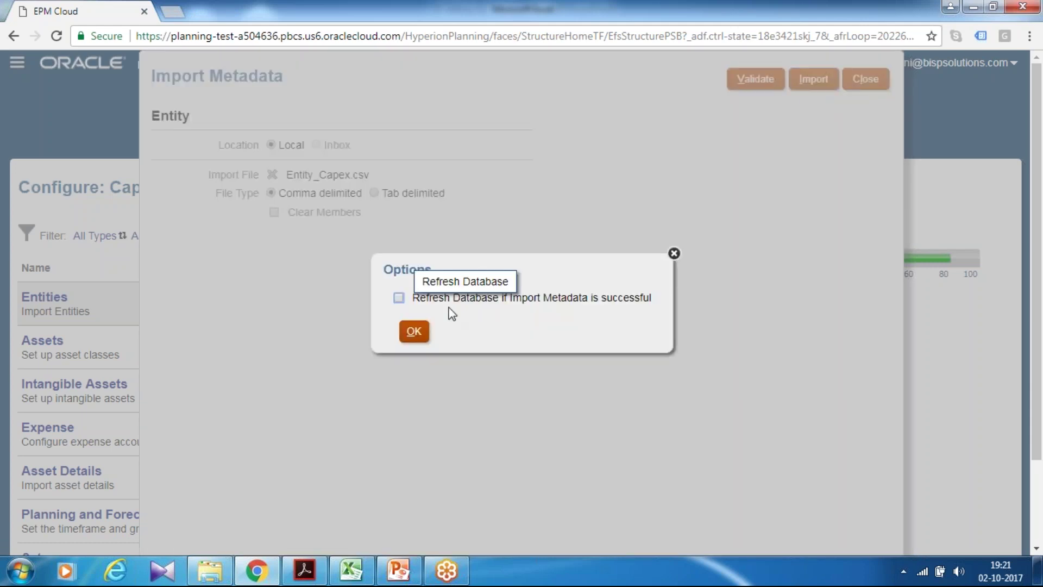
click(424, 335)
click(414, 332)
click(604, 323)
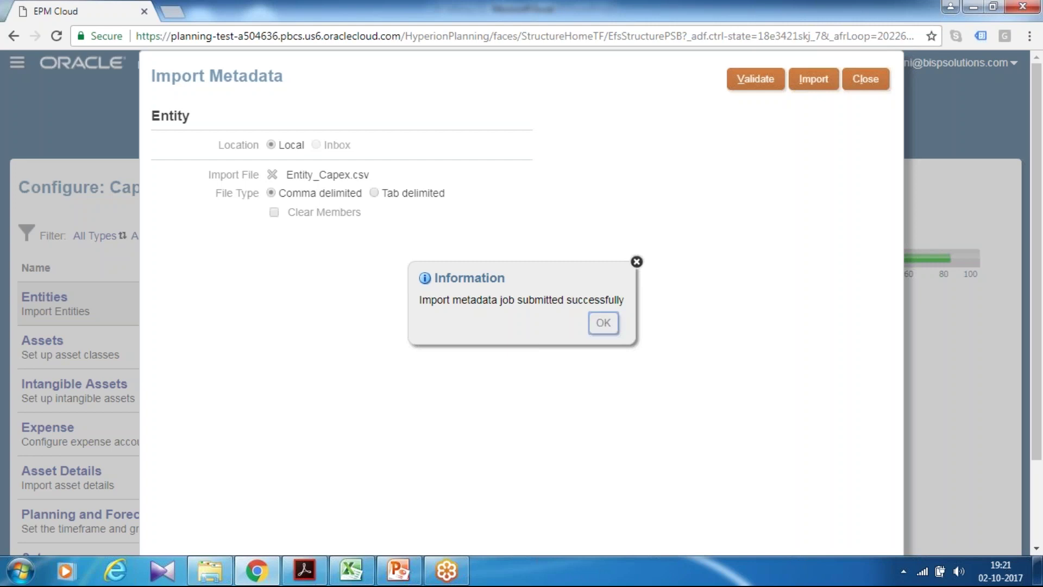
click(875, 84)
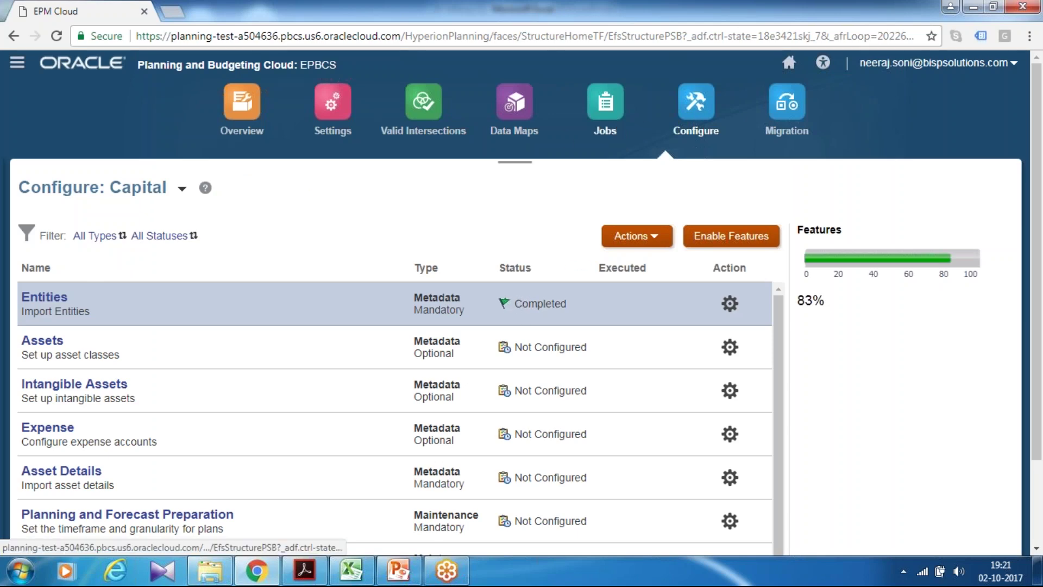
Check recent jobs, then create and run a Refresh Database job and close its windows once it succeeds.
click(605, 104)
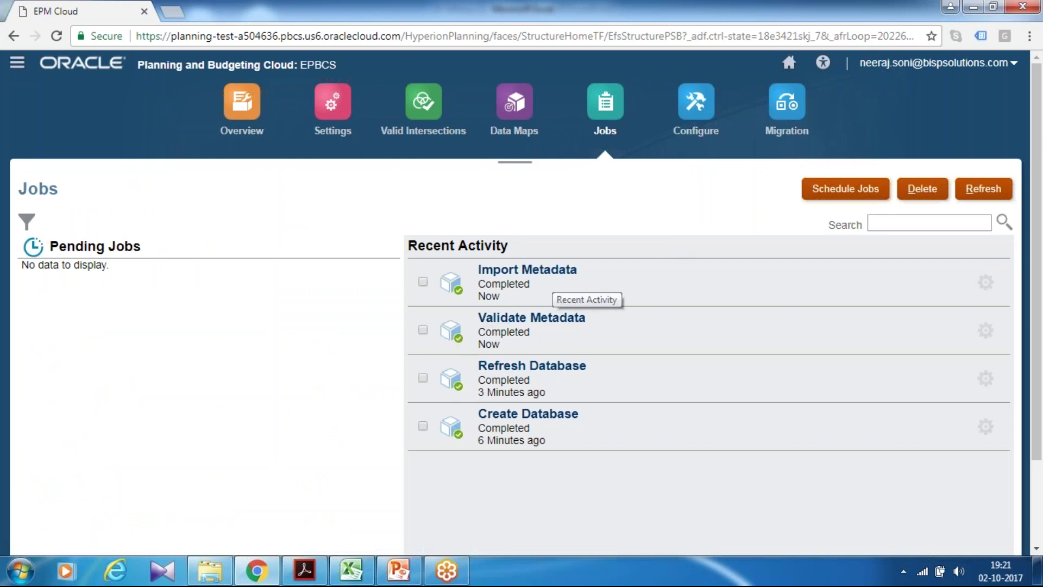
click(244, 136)
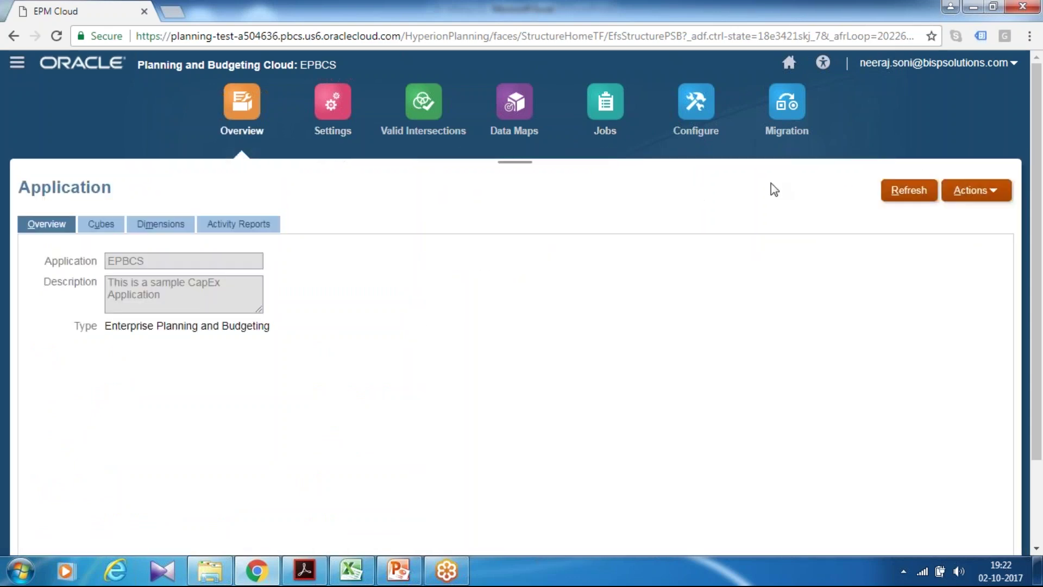
click(1002, 195)
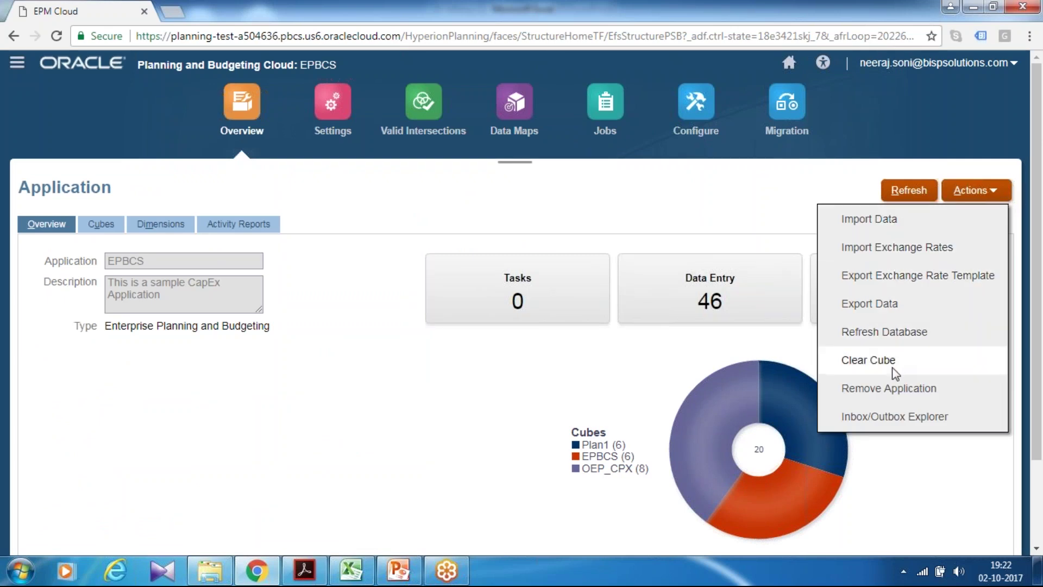
click(896, 333)
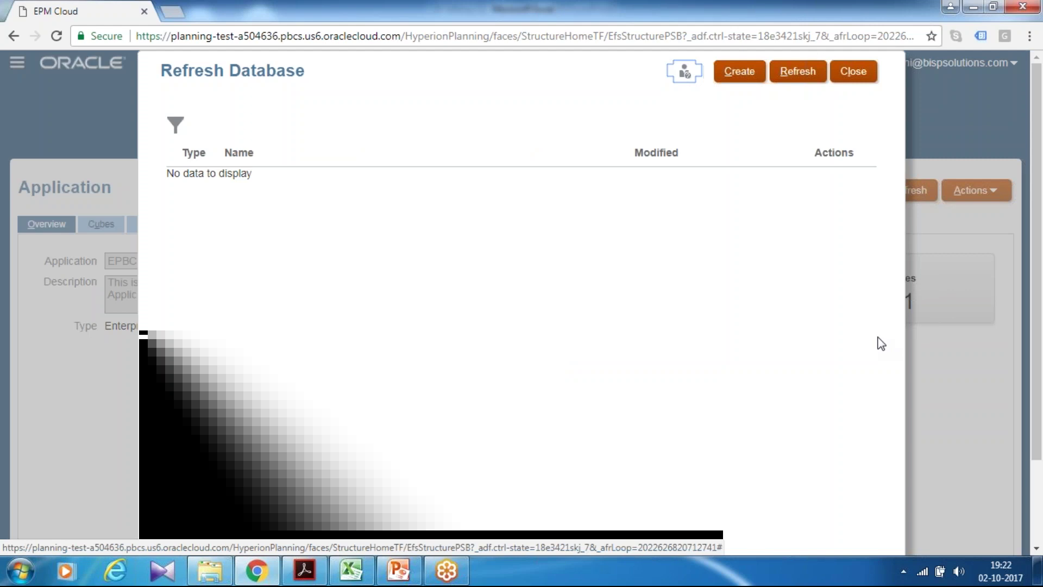
click(738, 72)
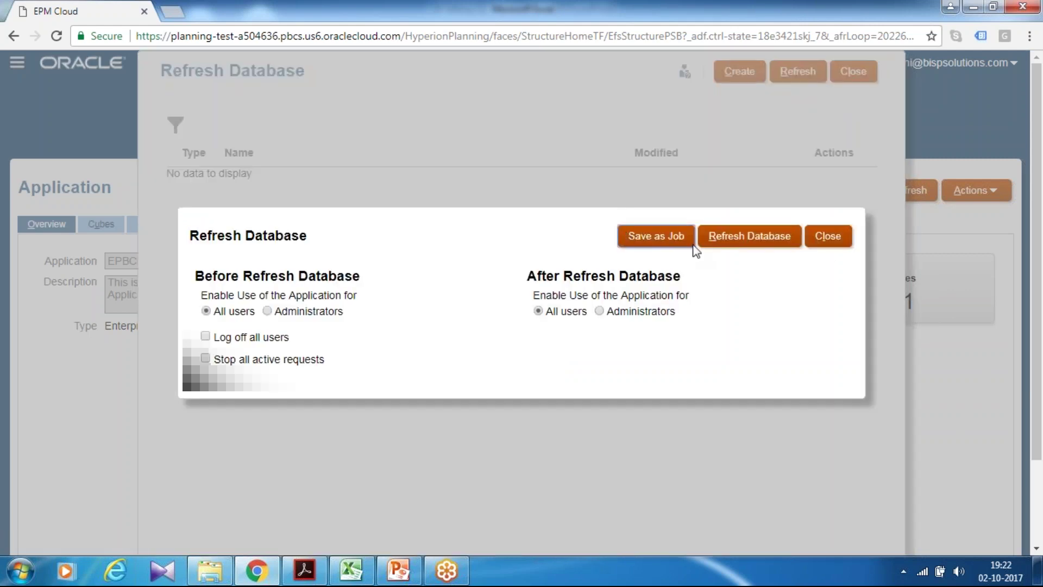
click(743, 244)
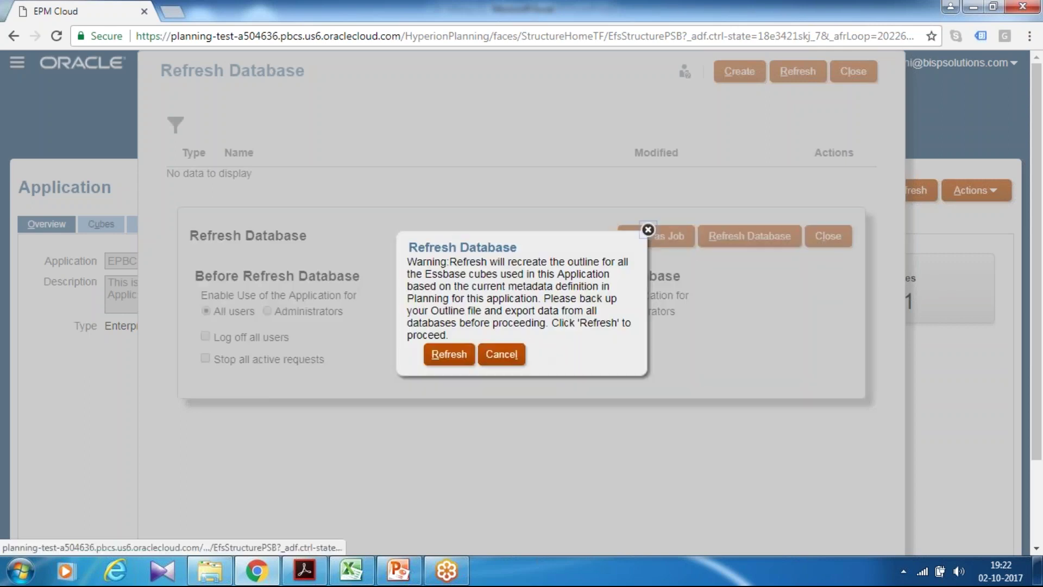
click(452, 358)
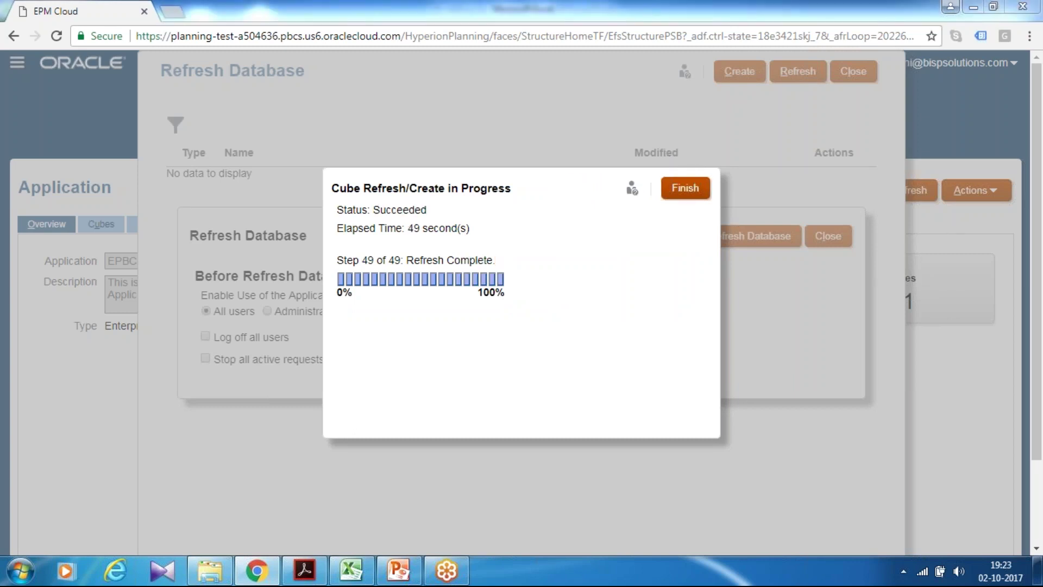
click(686, 188)
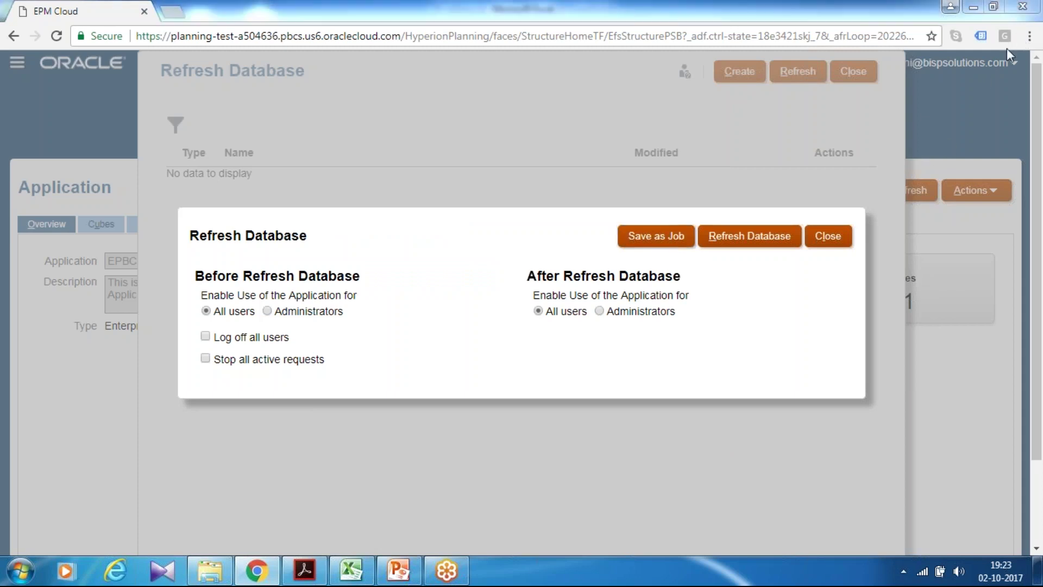
click(828, 235)
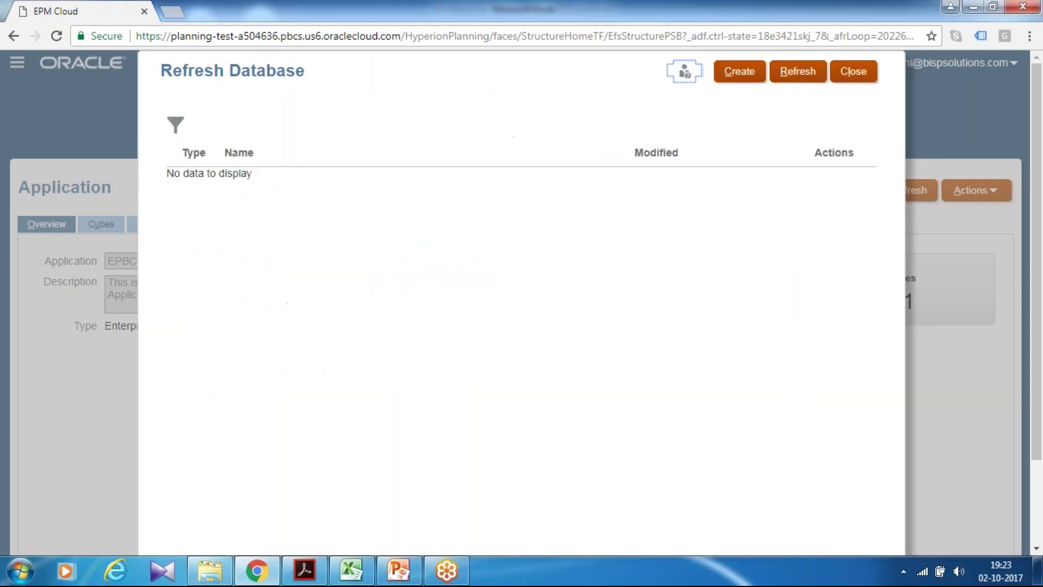
click(845, 76)
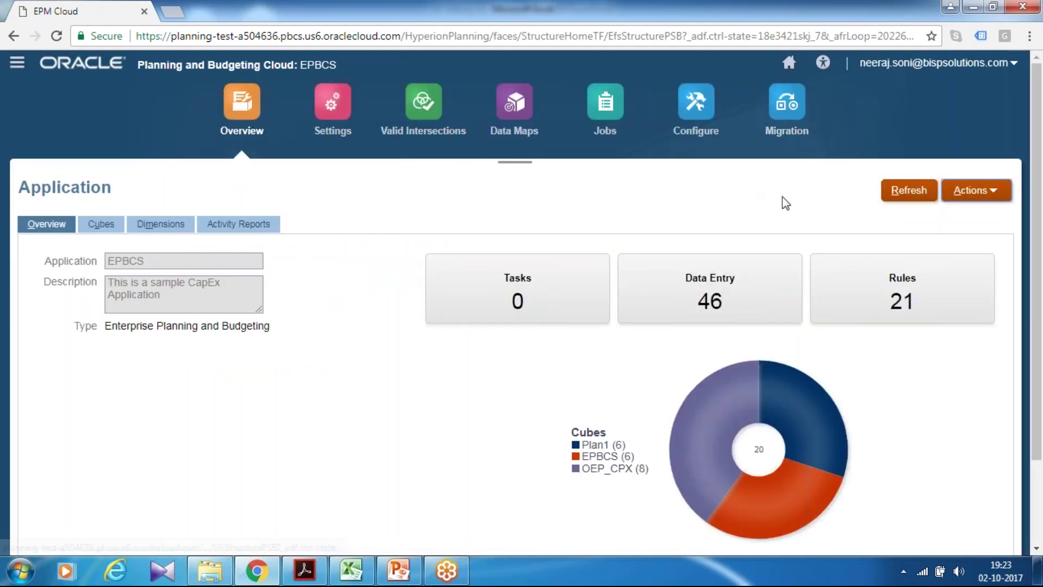
Confirm Refresh Database succeeded in the job history, then switch the Configure page to Capital.
click(604, 132)
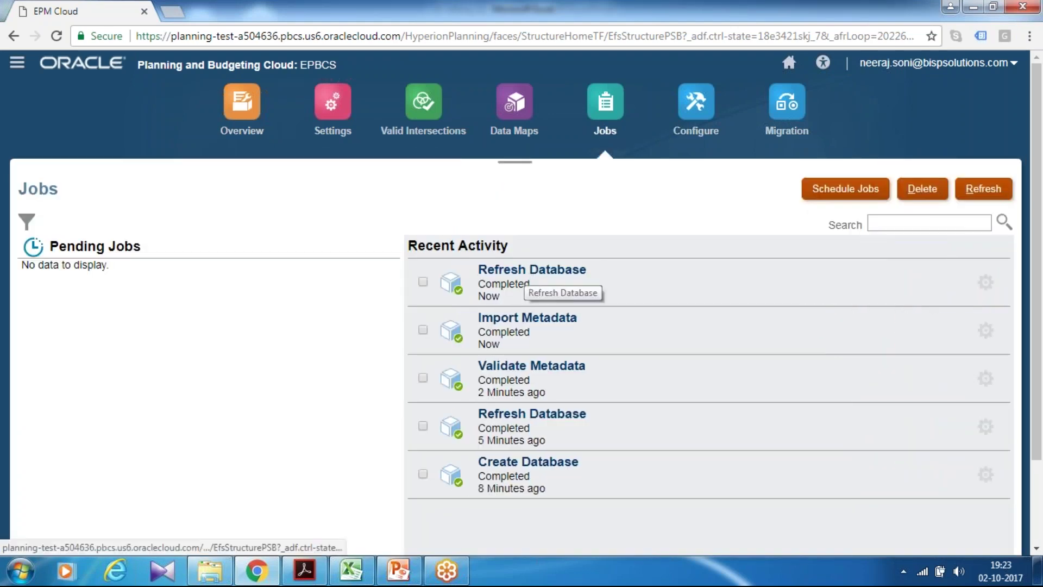
click(241, 132)
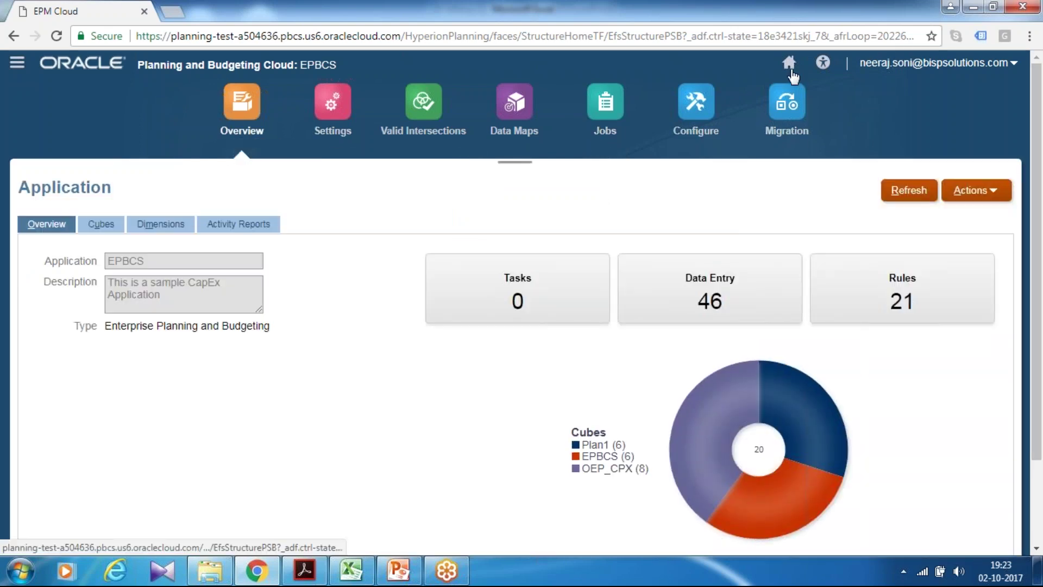
click(768, 139)
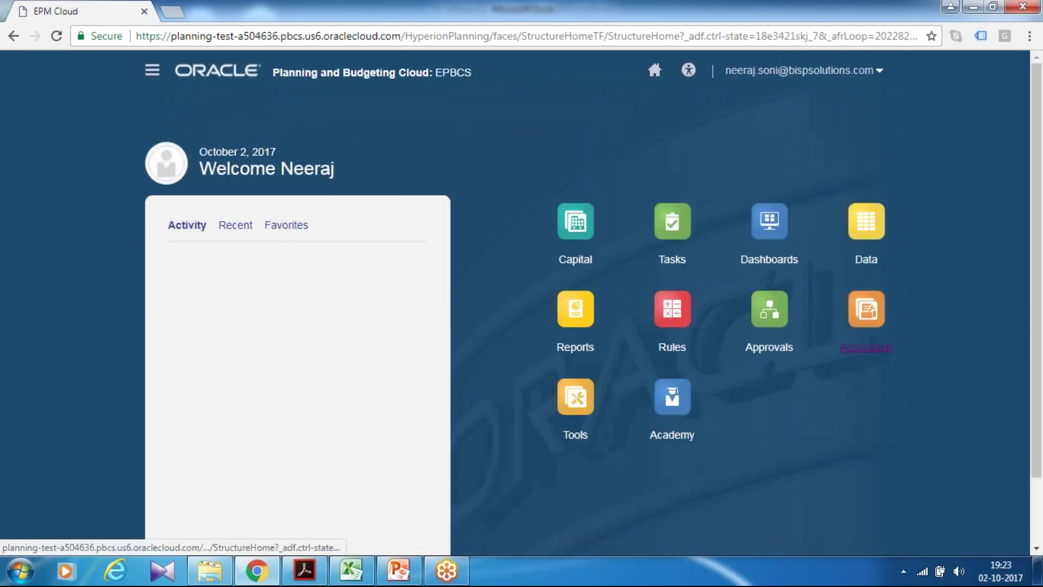
click(866, 348)
click(657, 498)
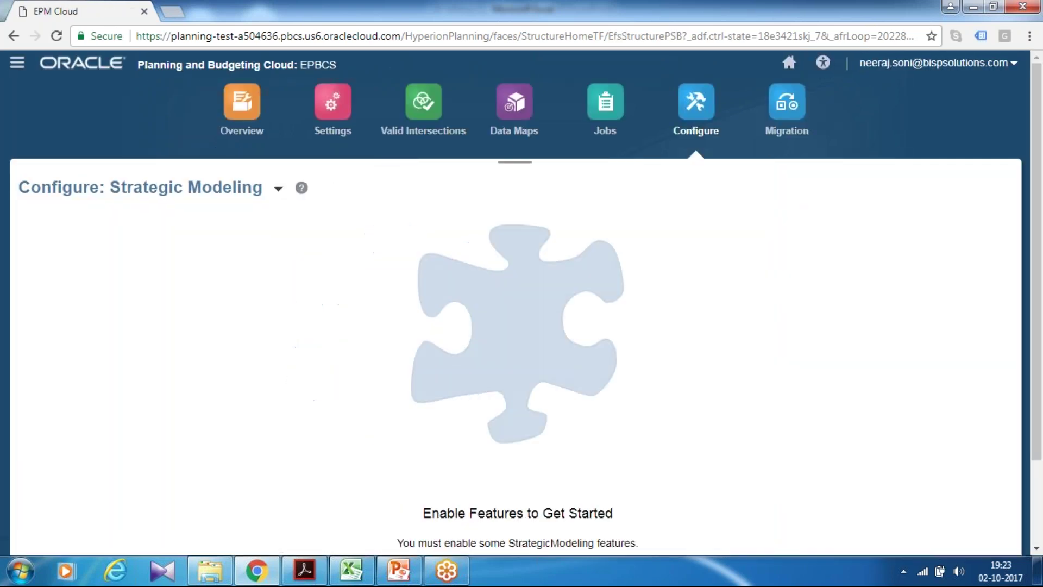
click(279, 188)
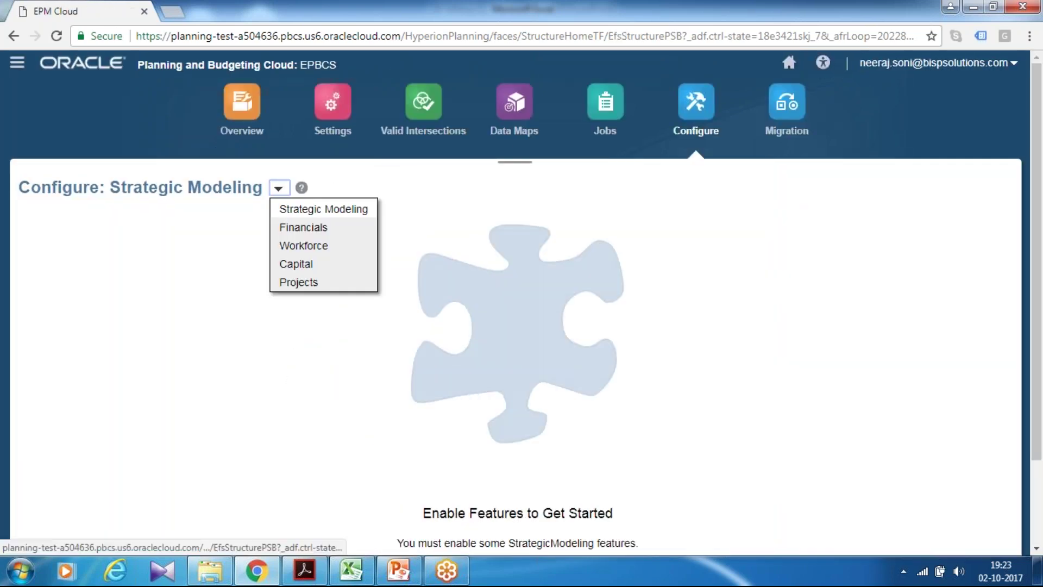
click(304, 265)
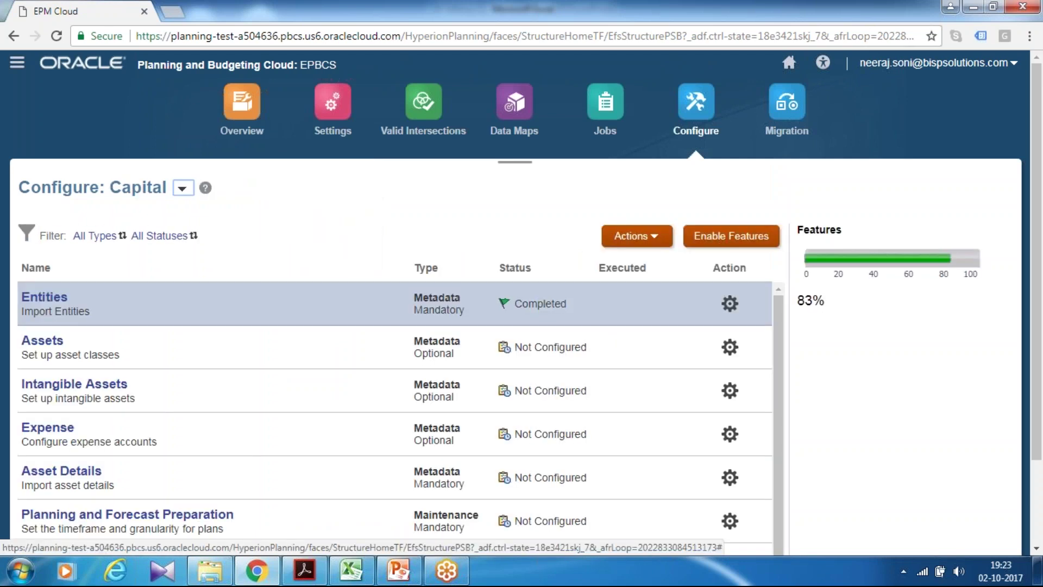
Add the provided tangible asset classes Buildings, Machinery and Equipment, Furniture and Fixtures, Computers and Laptop, leaving out Land and Land Improvements.
click(32, 342)
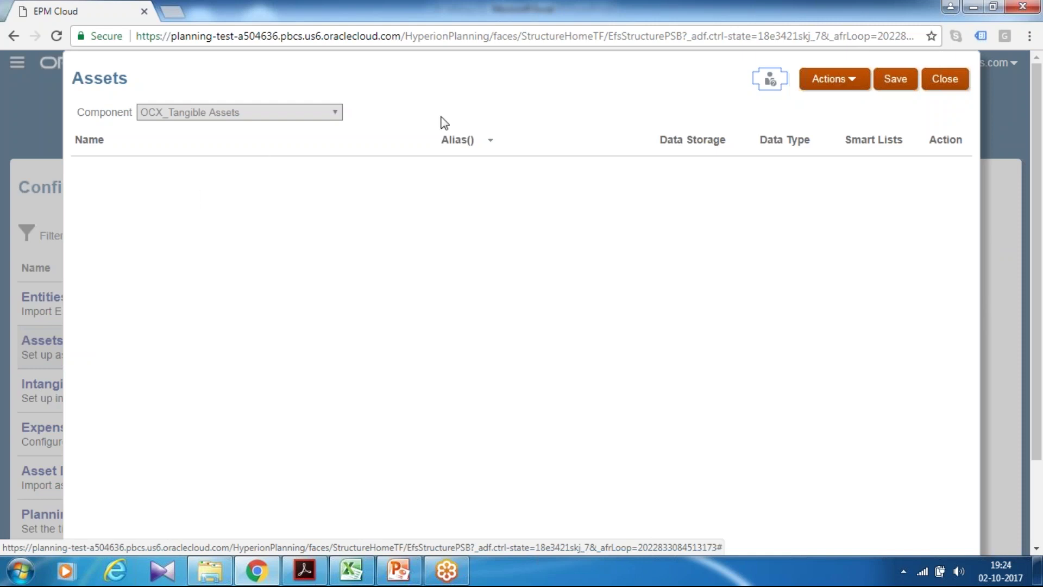
click(850, 85)
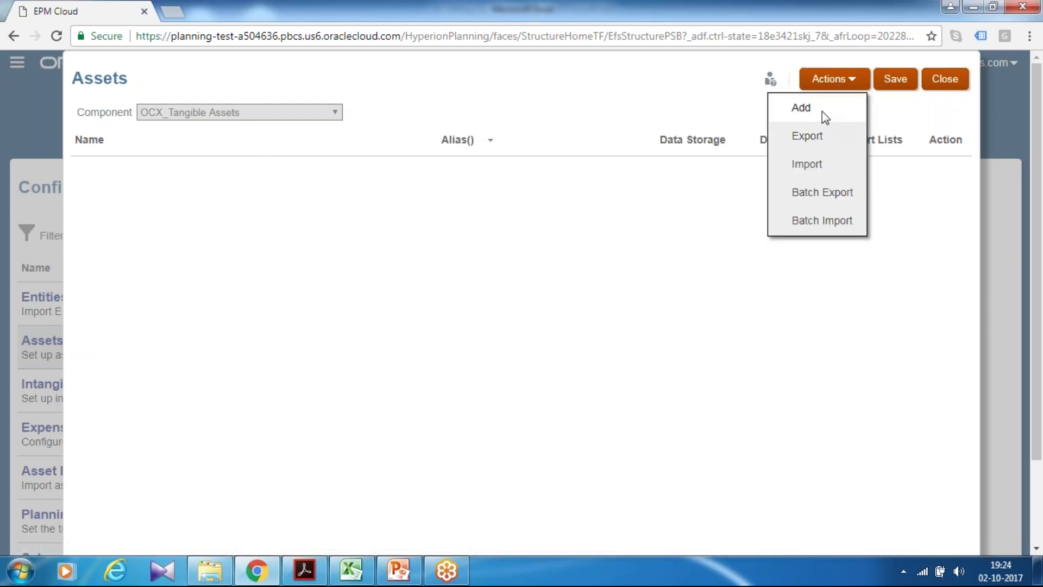
click(825, 116)
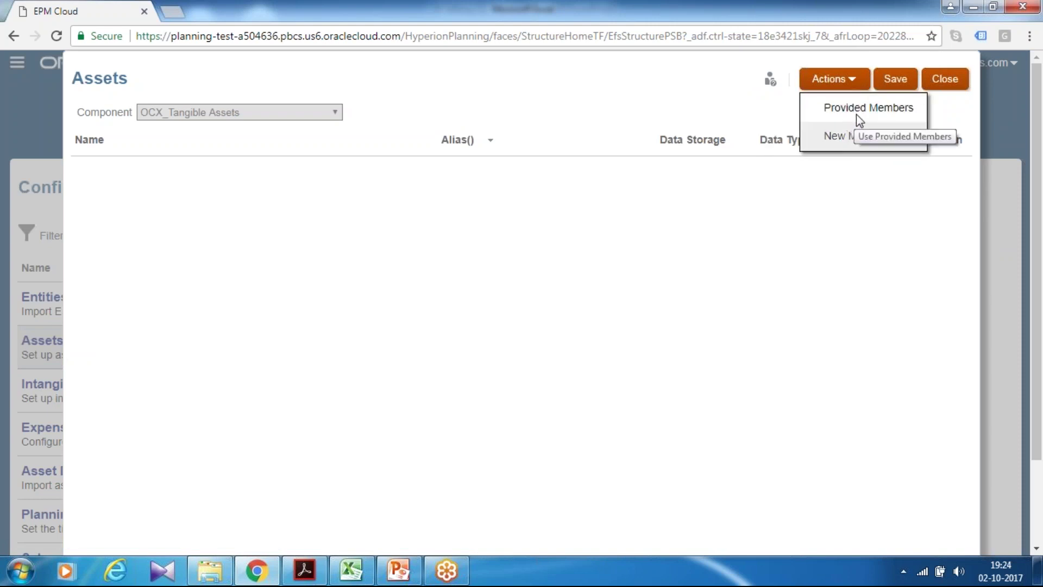
click(858, 115)
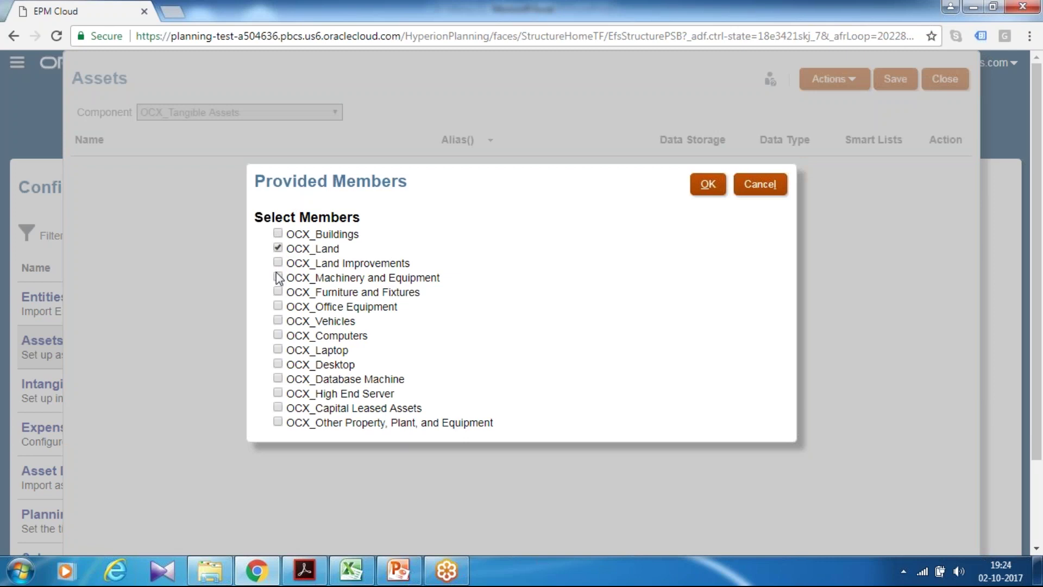
click(278, 248)
click(277, 234)
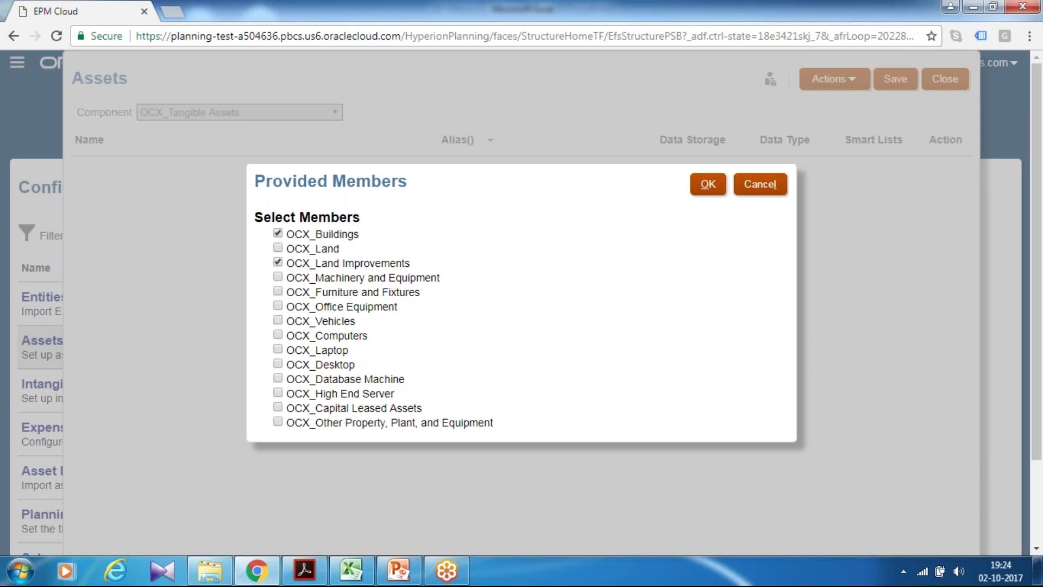
click(278, 277)
click(279, 293)
click(277, 336)
click(278, 349)
click(278, 263)
click(715, 186)
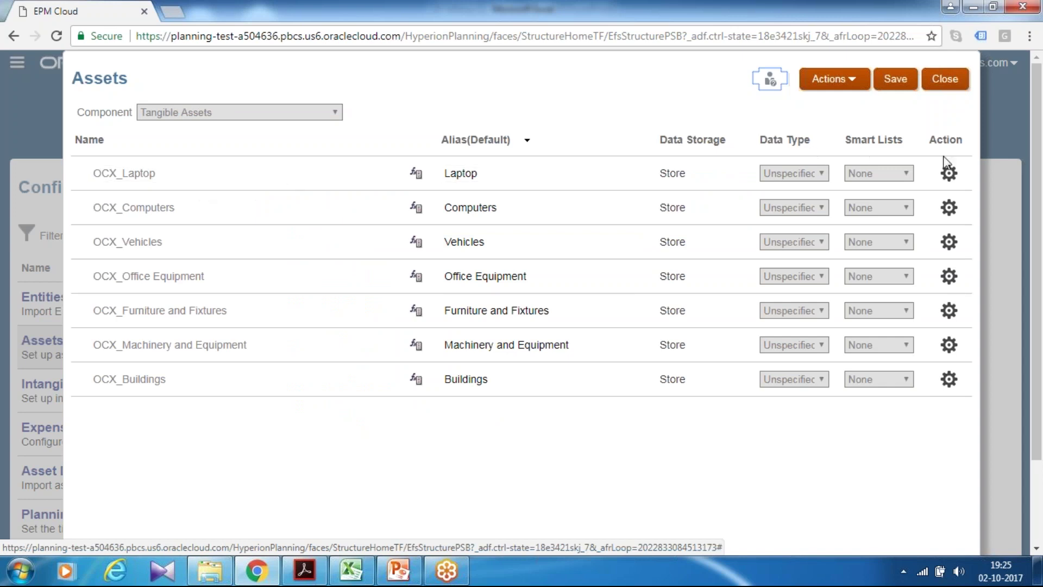
Save the new tangible asset classes and close the Assets setup.
click(895, 81)
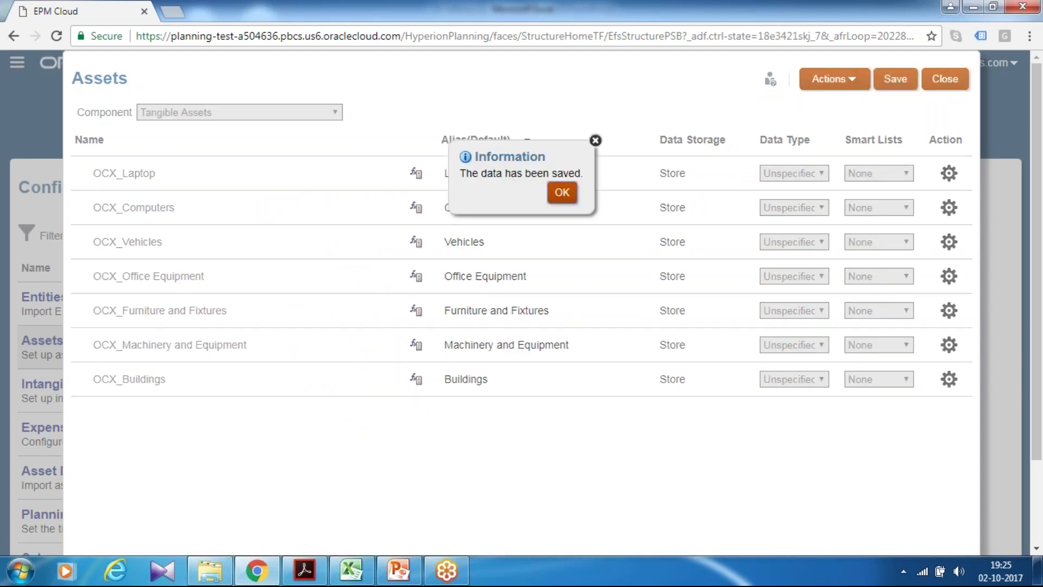
click(561, 192)
click(943, 80)
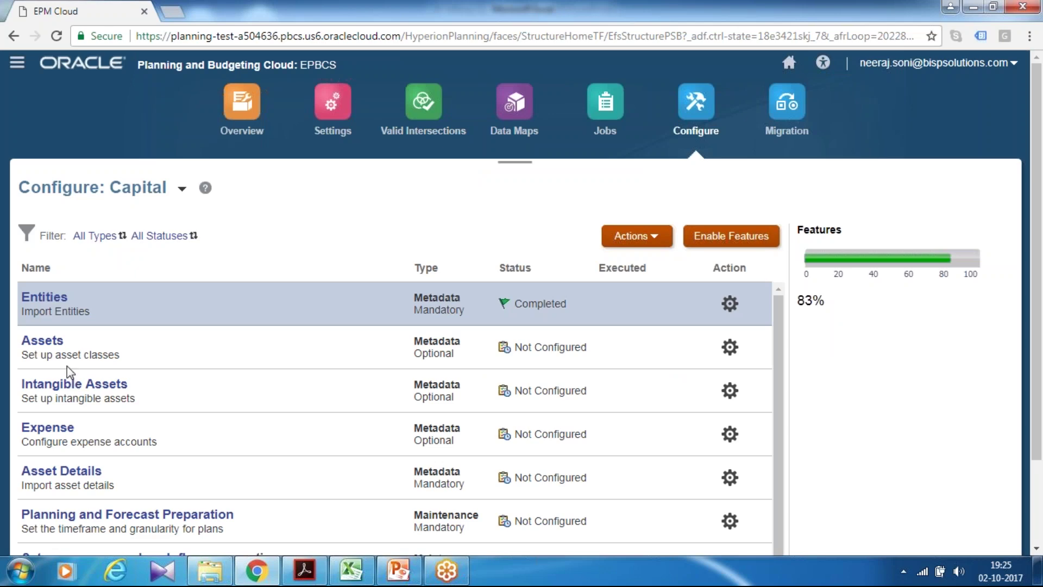
Add the provided intangible members Brand Valuation, Copyrights and Media Content alongside the other selected members.
click(50, 388)
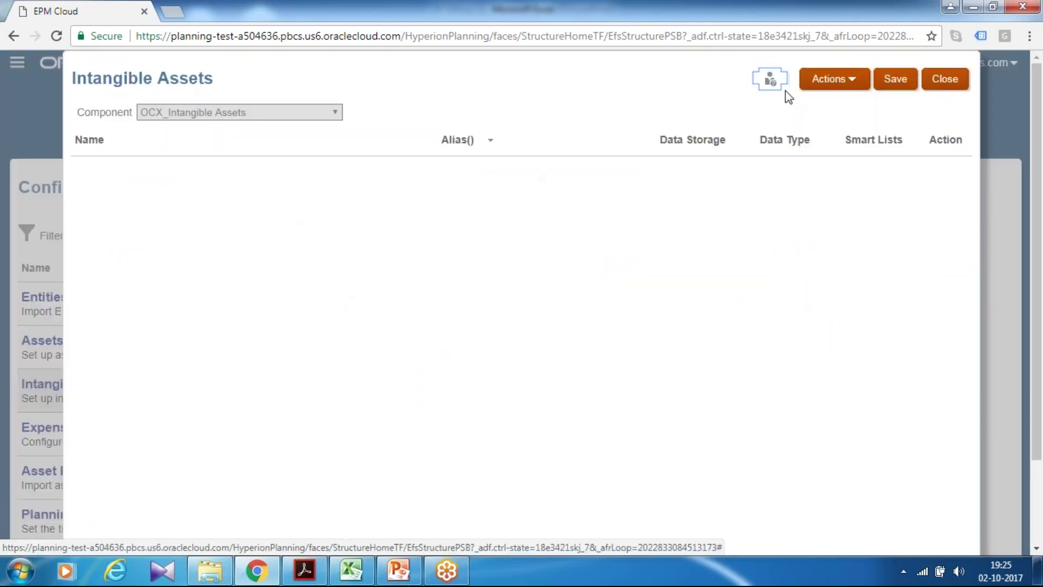
click(841, 79)
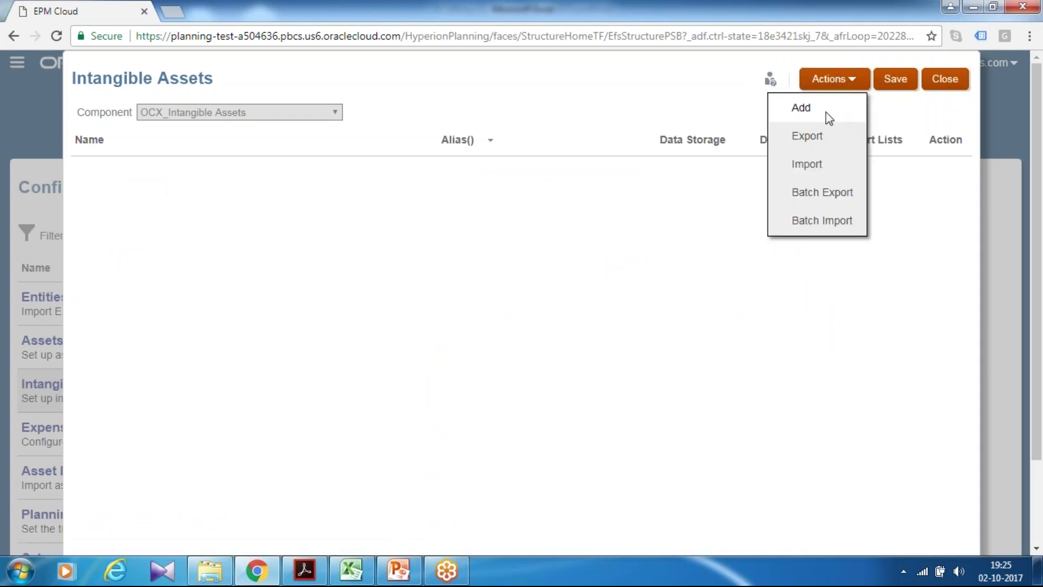
click(826, 112)
click(842, 111)
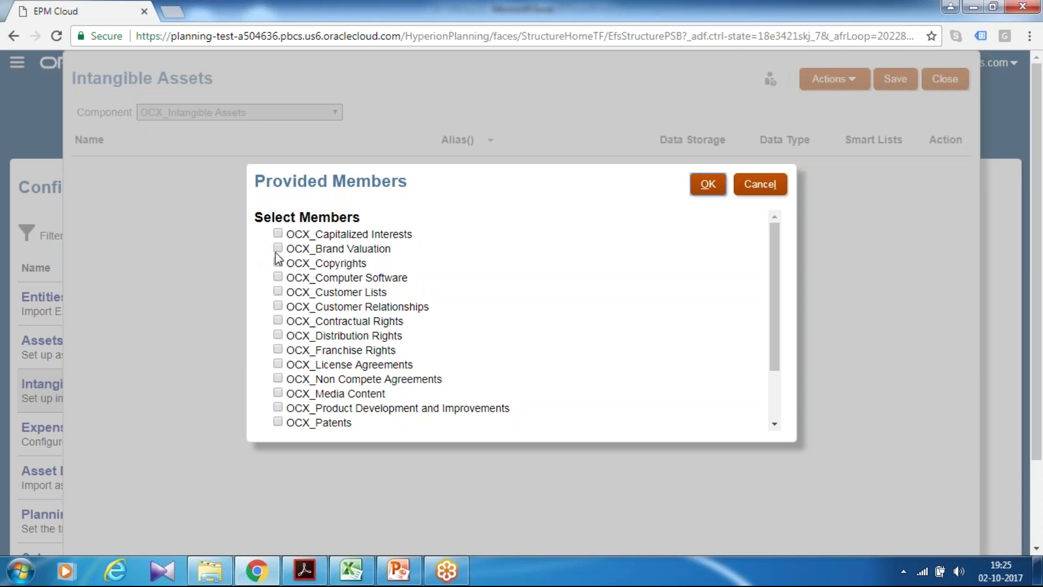
click(278, 249)
click(277, 263)
click(277, 392)
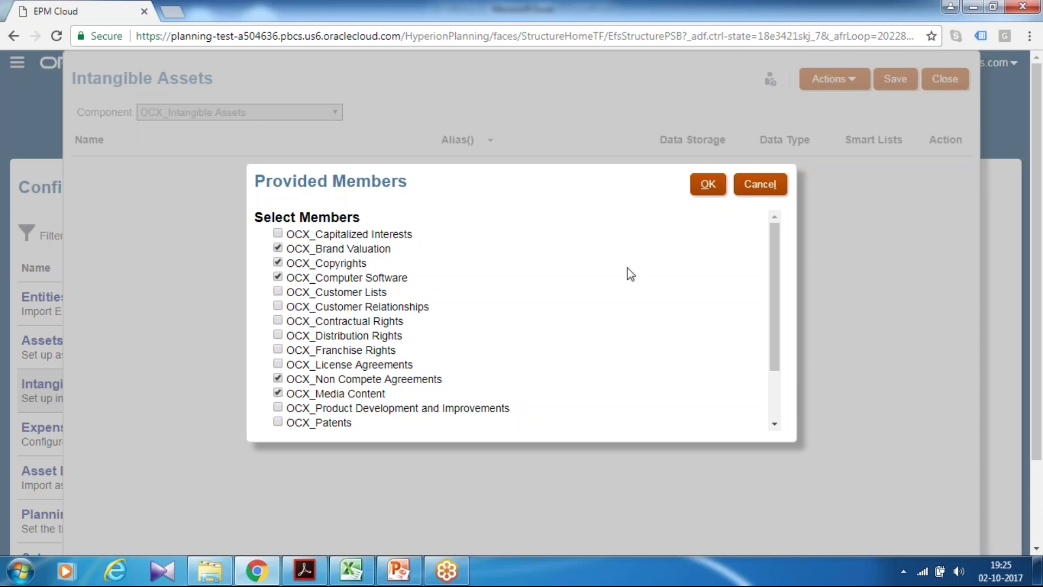
click(709, 185)
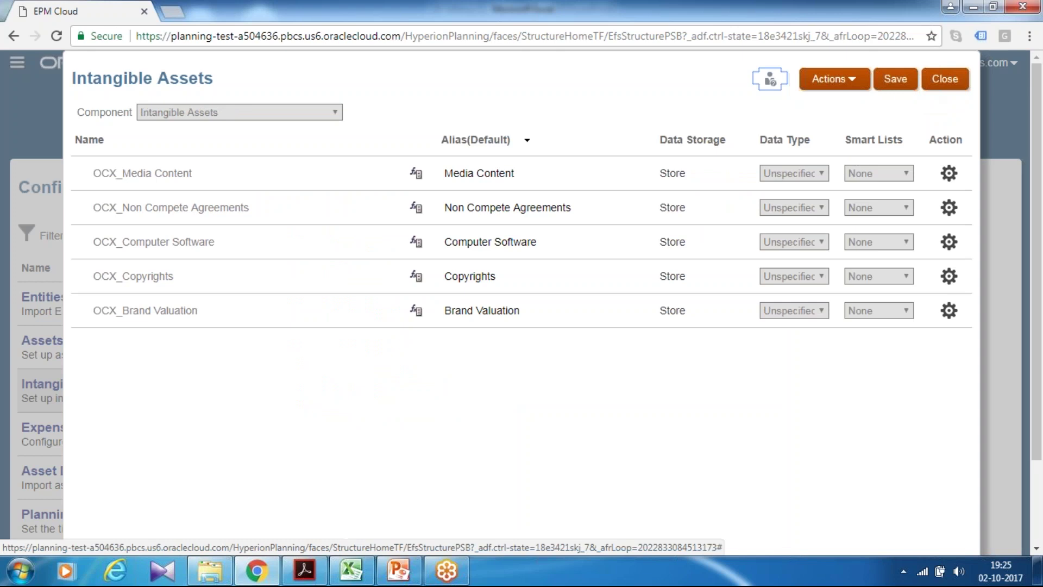
Save the five intangible asset members and close the Intangible Assets setup.
click(900, 84)
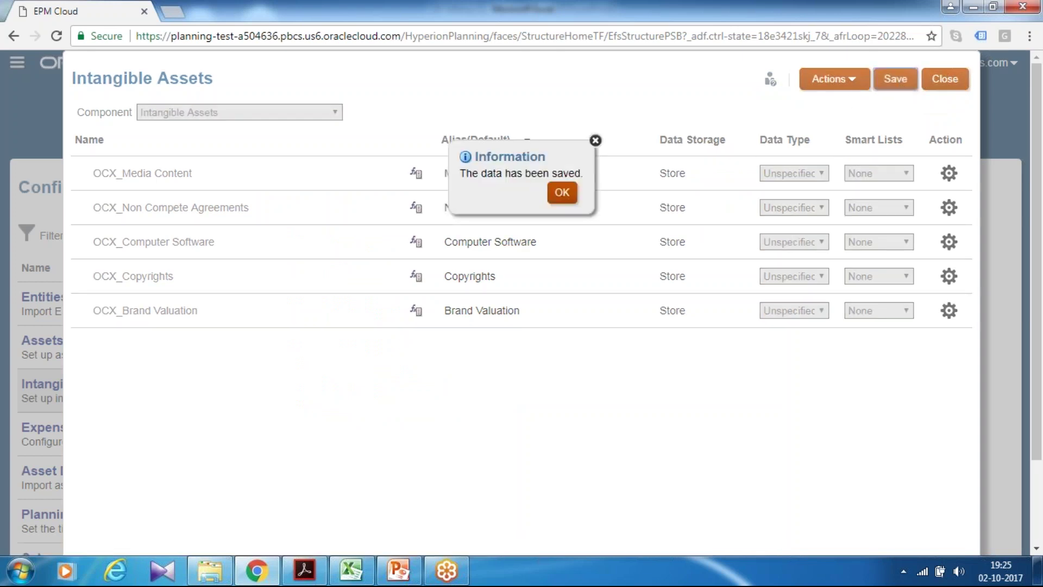
click(562, 192)
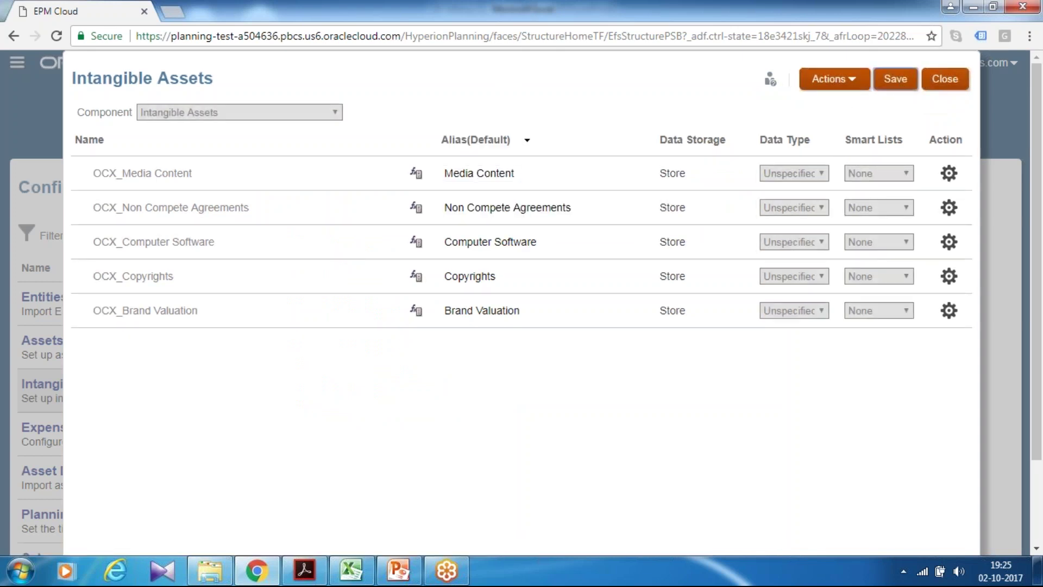
click(858, 83)
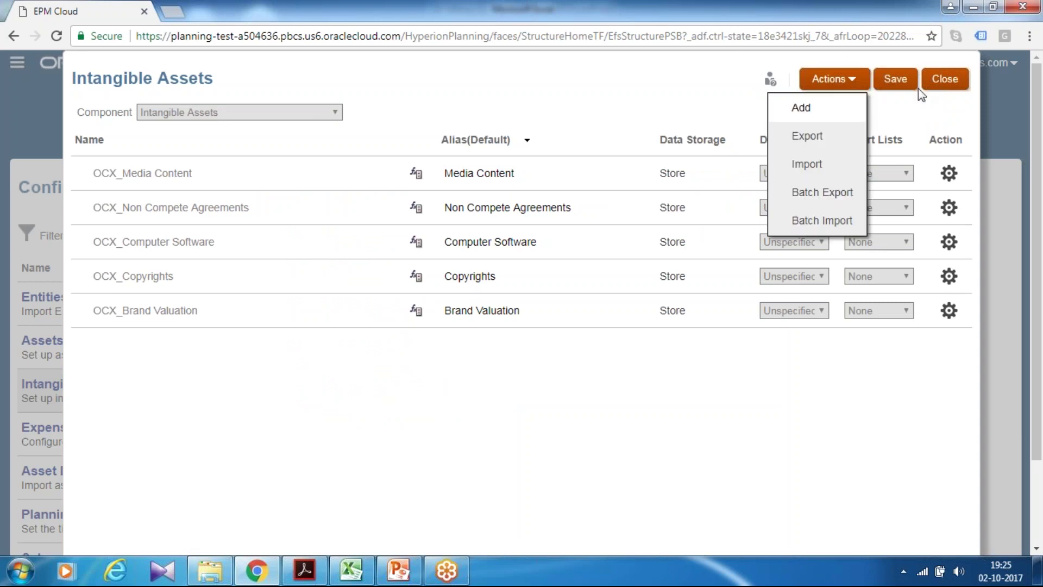
click(934, 87)
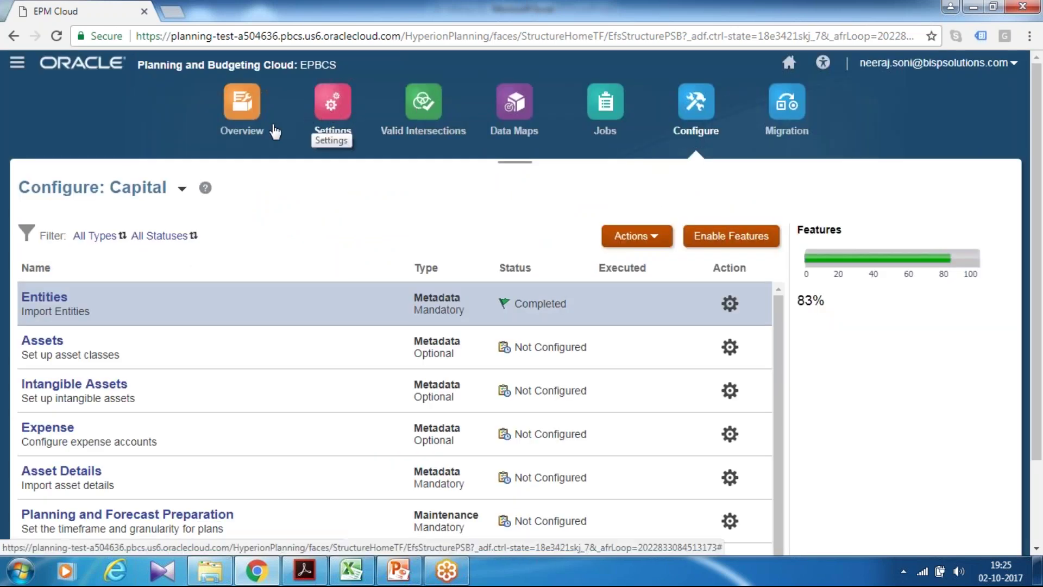
From the application overview, create and run a Refresh Database job, then close its windows.
click(257, 136)
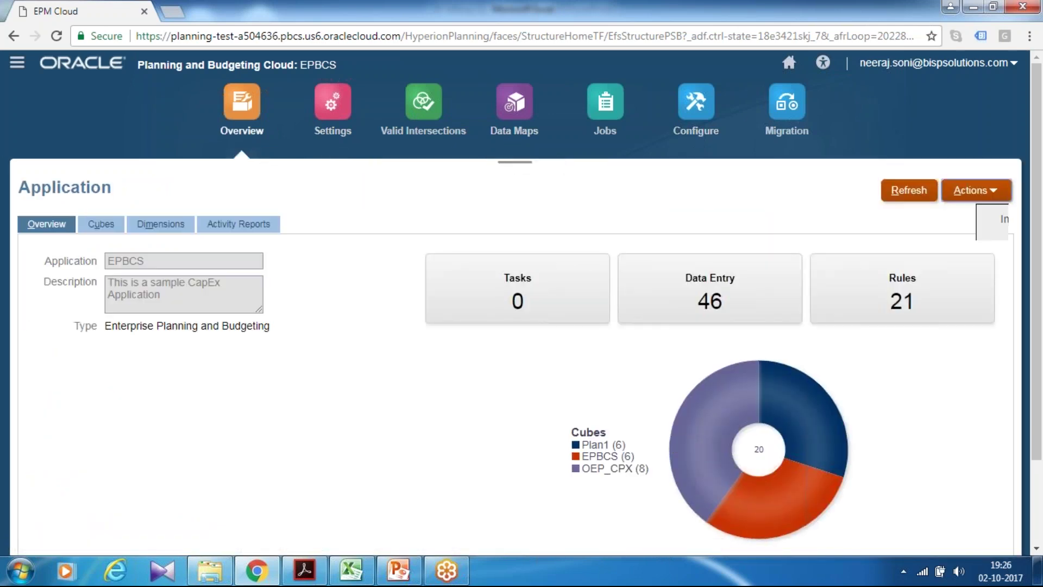
click(972, 191)
click(902, 332)
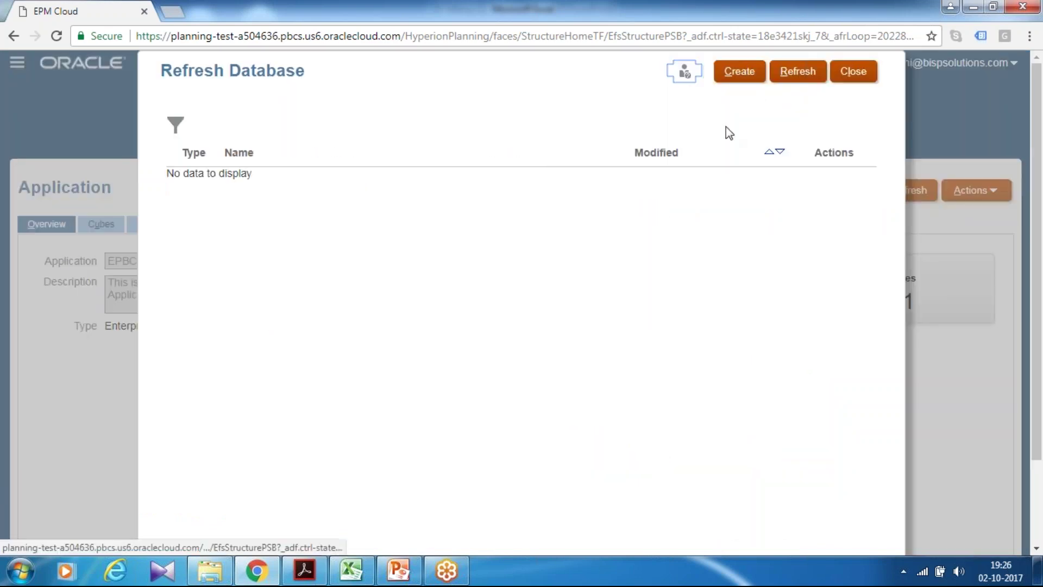
click(738, 71)
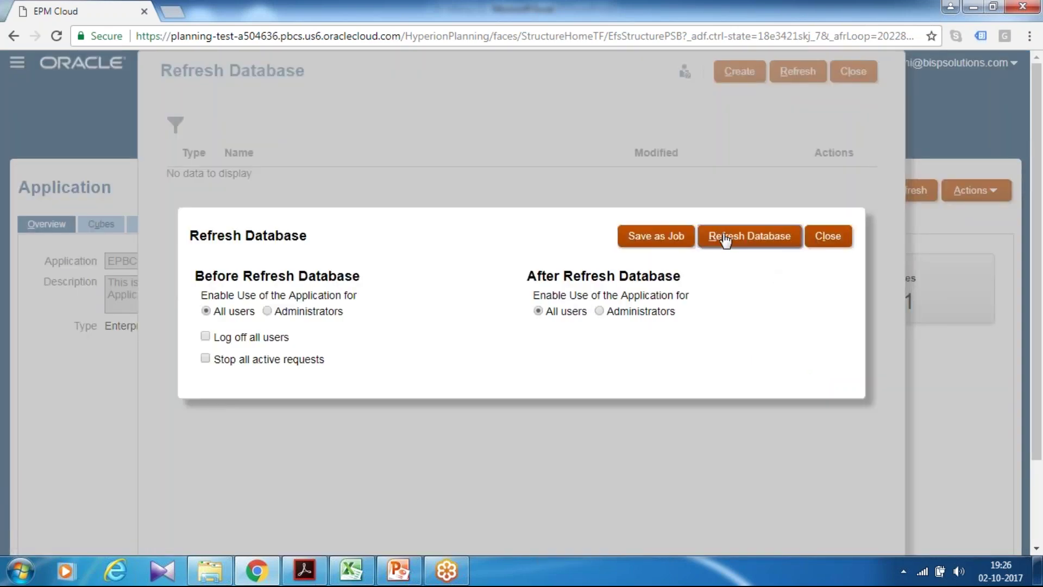
click(725, 238)
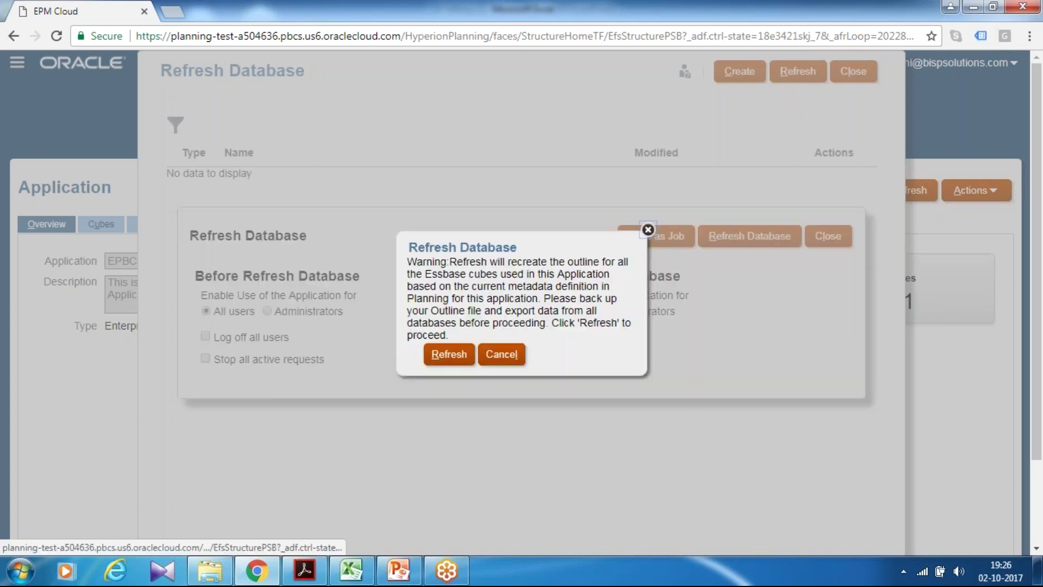
key(Return)
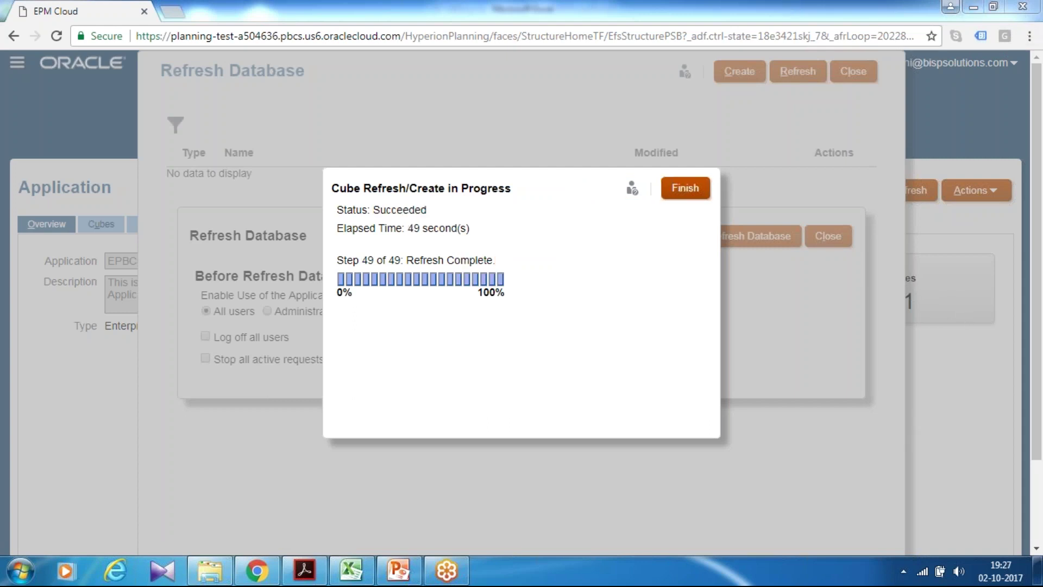
click(703, 188)
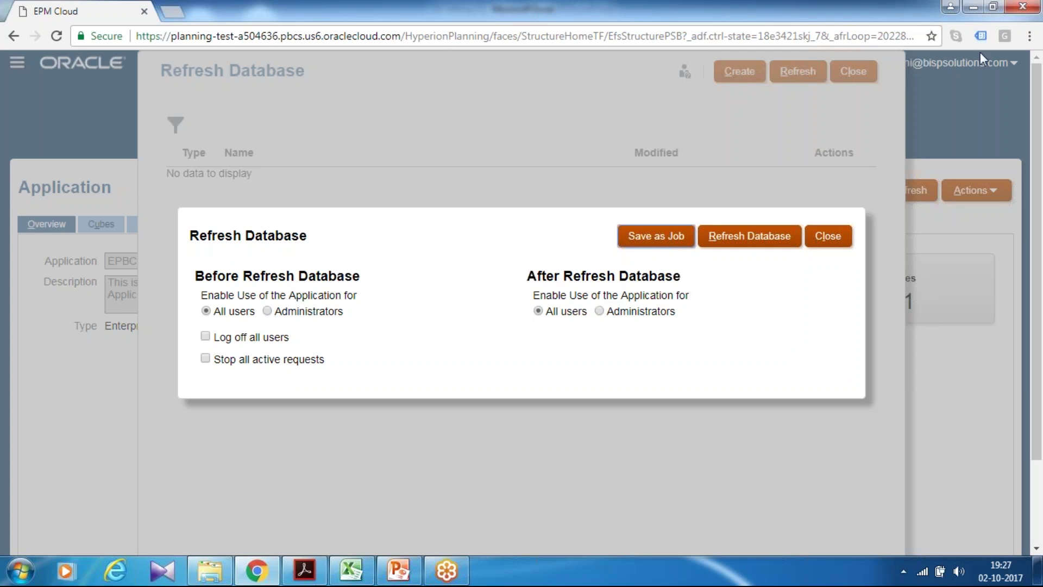
click(816, 243)
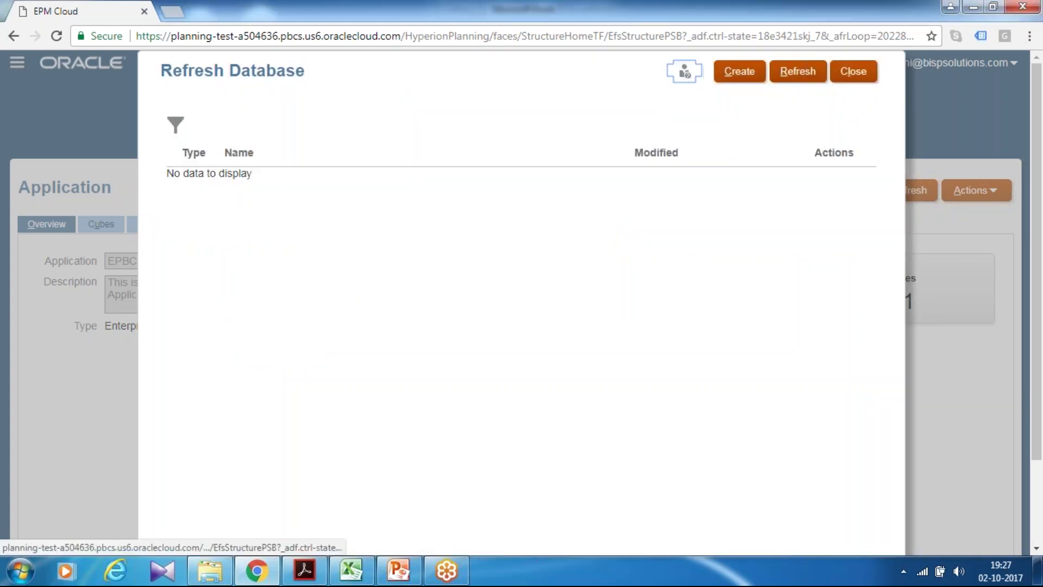
click(842, 76)
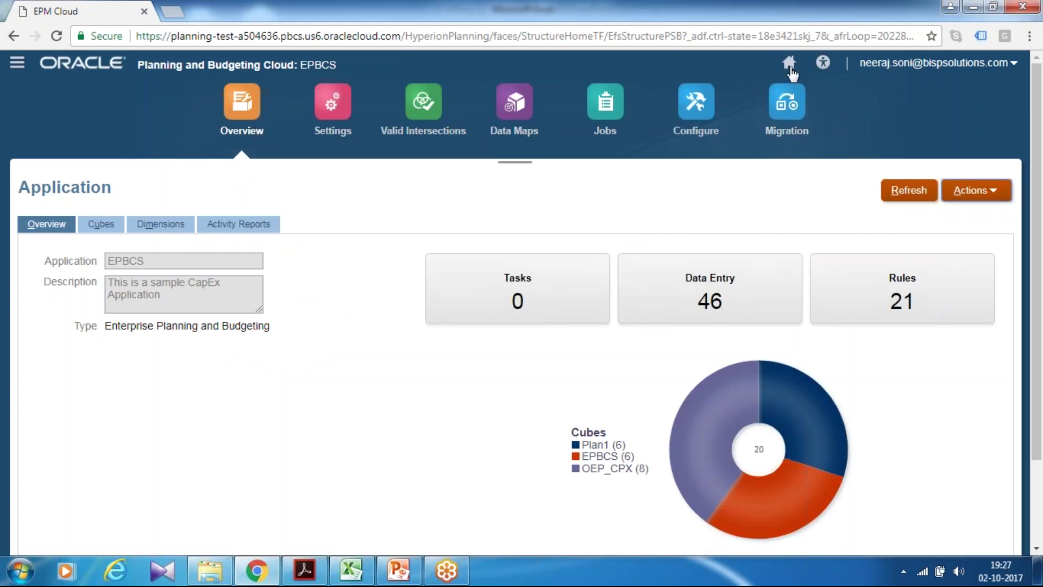
Switch the configuration to Capital and open the Planning and Forecast Preparation settings.
click(706, 131)
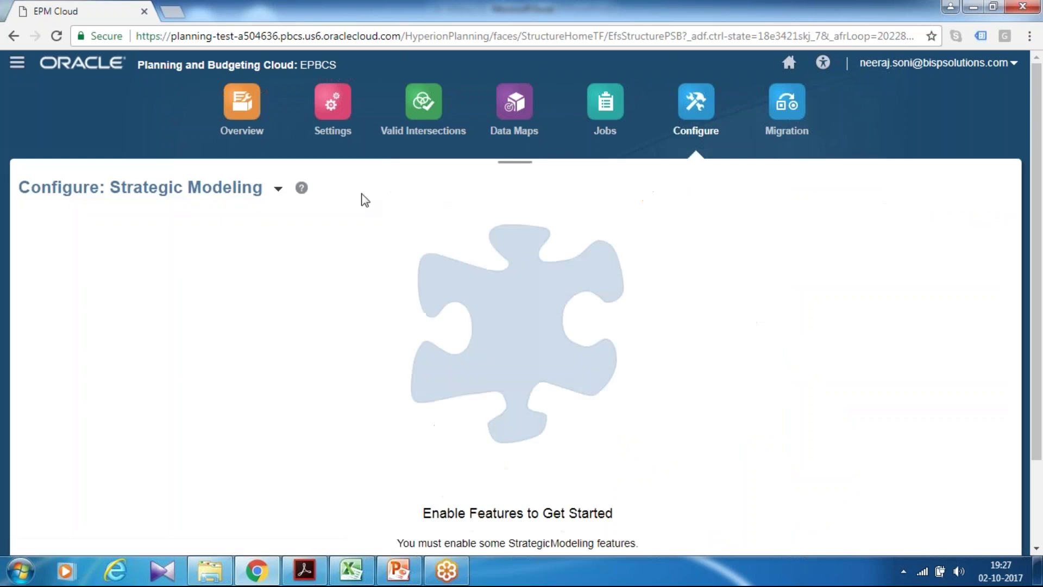
click(278, 190)
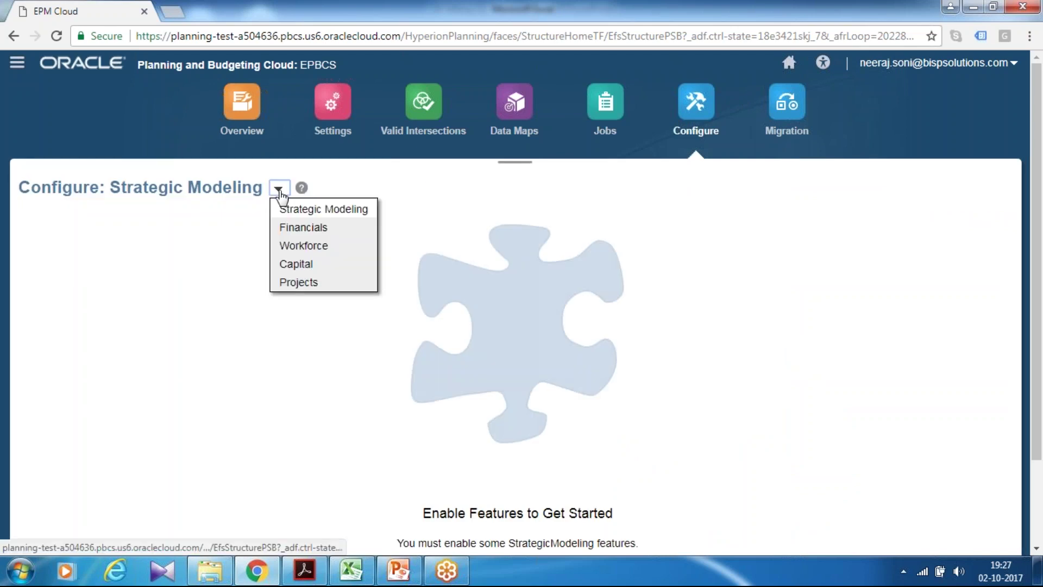
click(296, 264)
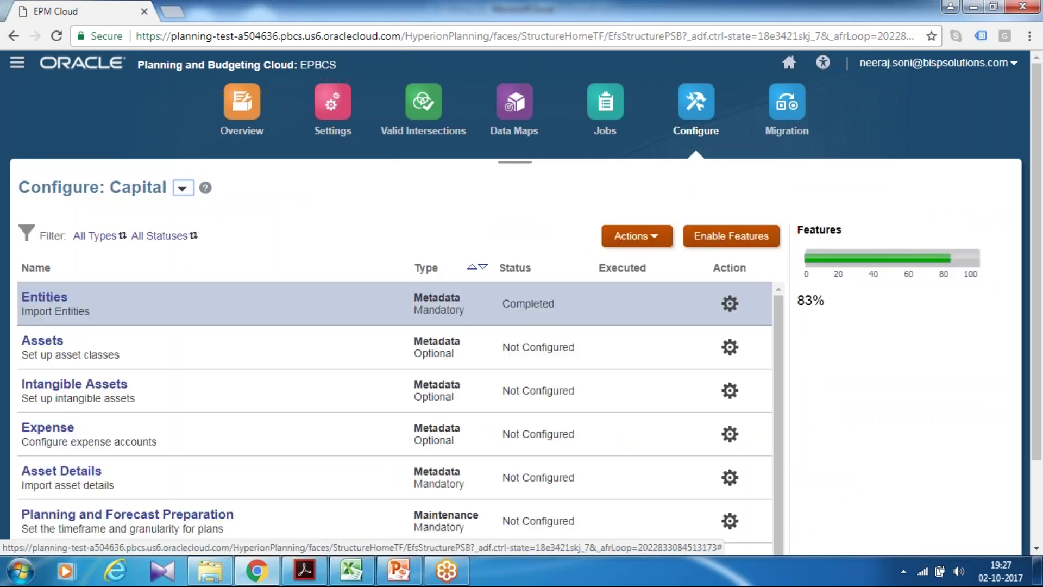
scroll(462, 323, down, 2)
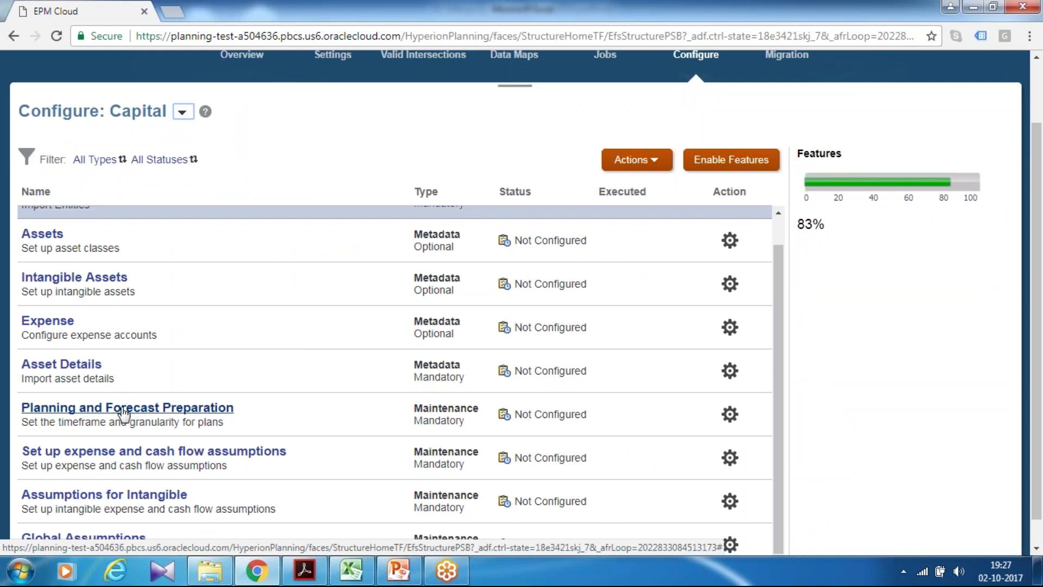
click(124, 409)
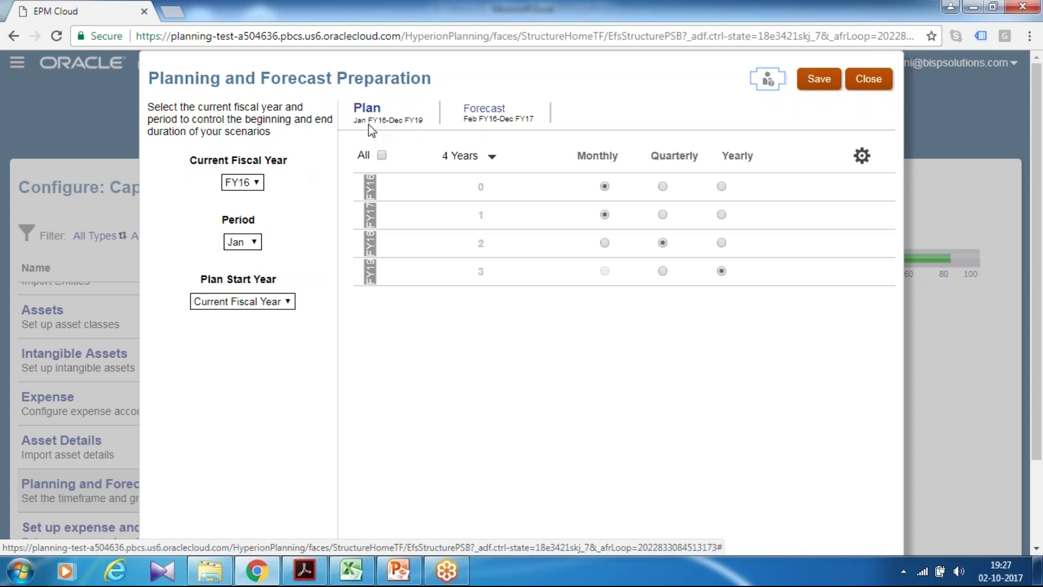
Set the current fiscal year to FY17 and check the resulting FY17–FY18 forecast range.
click(256, 183)
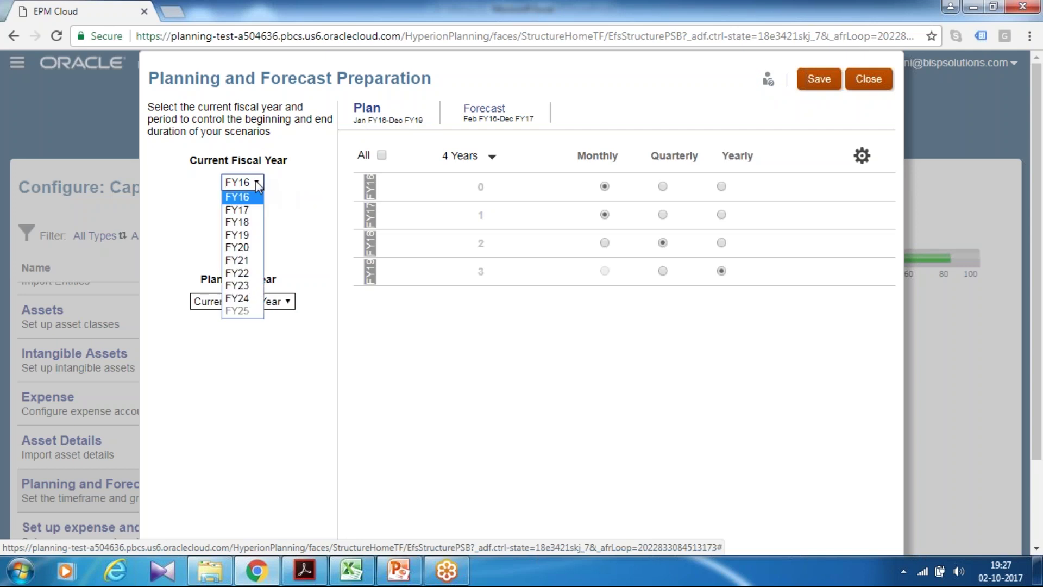
click(239, 209)
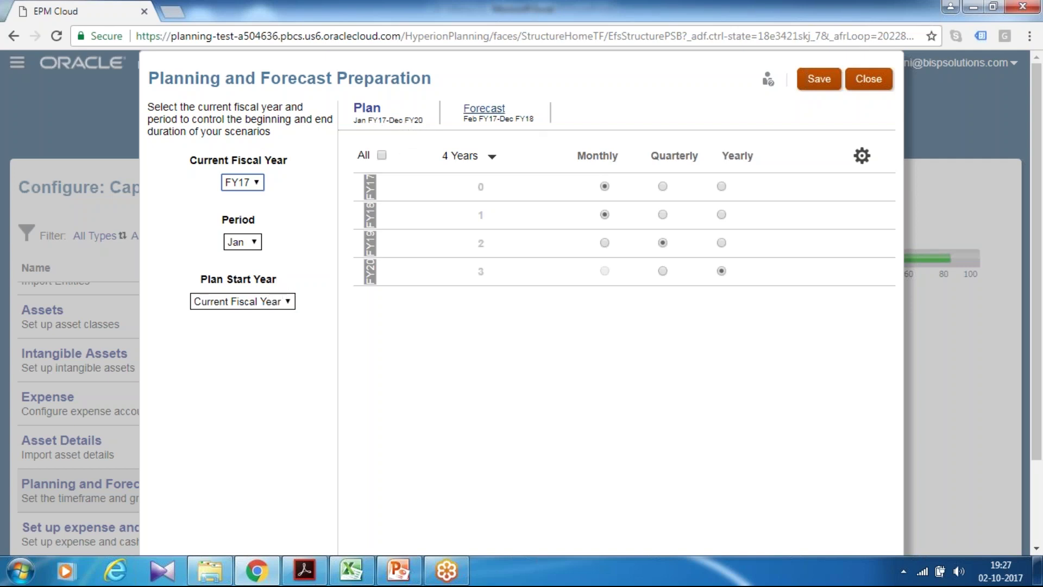
click(489, 109)
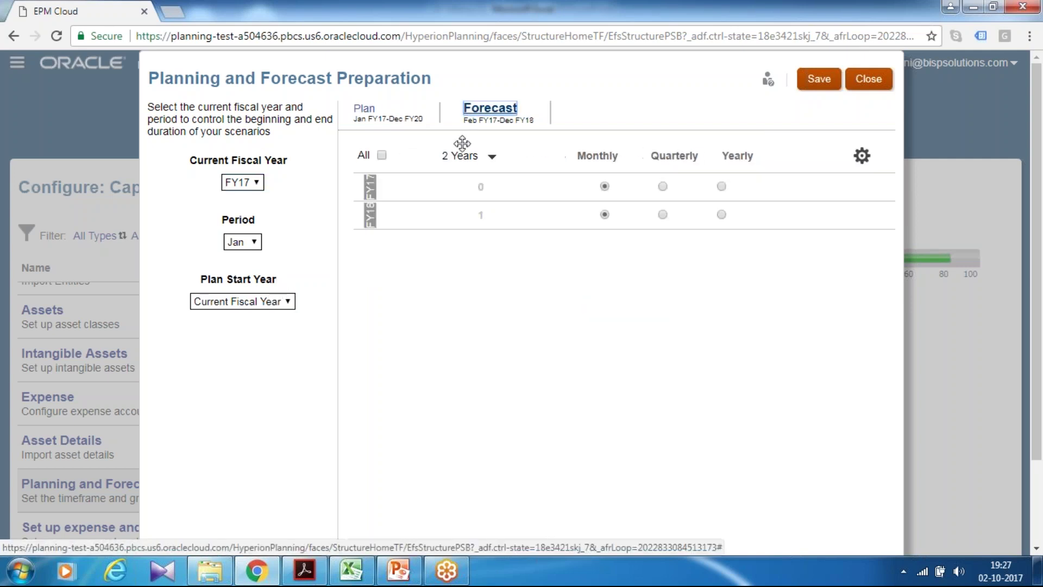
Set current fiscal year FY16, period Jun, plan start Next Fiscal Year, and save, accepting the warning.
click(257, 182)
click(245, 198)
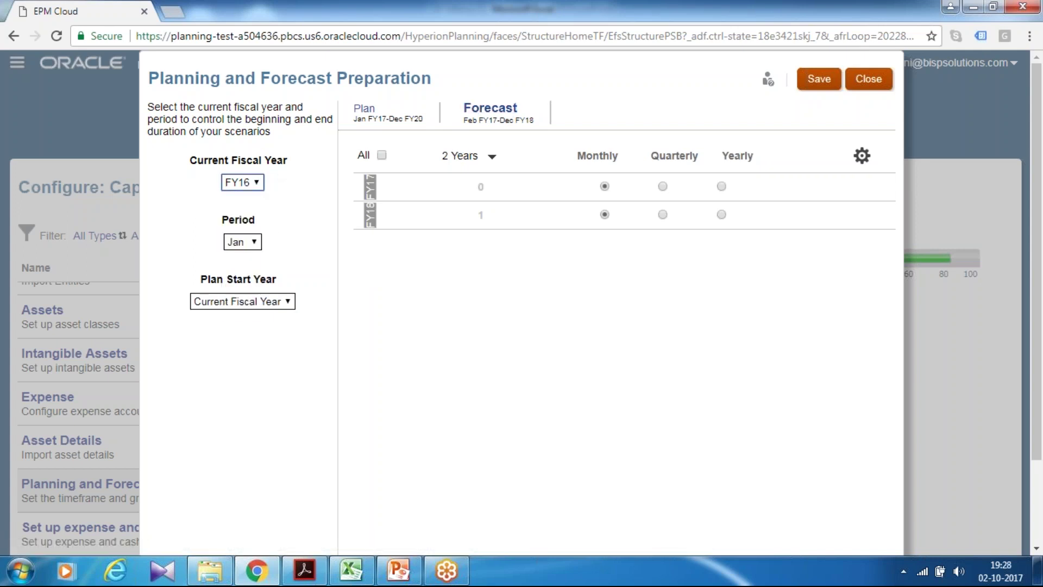
click(242, 242)
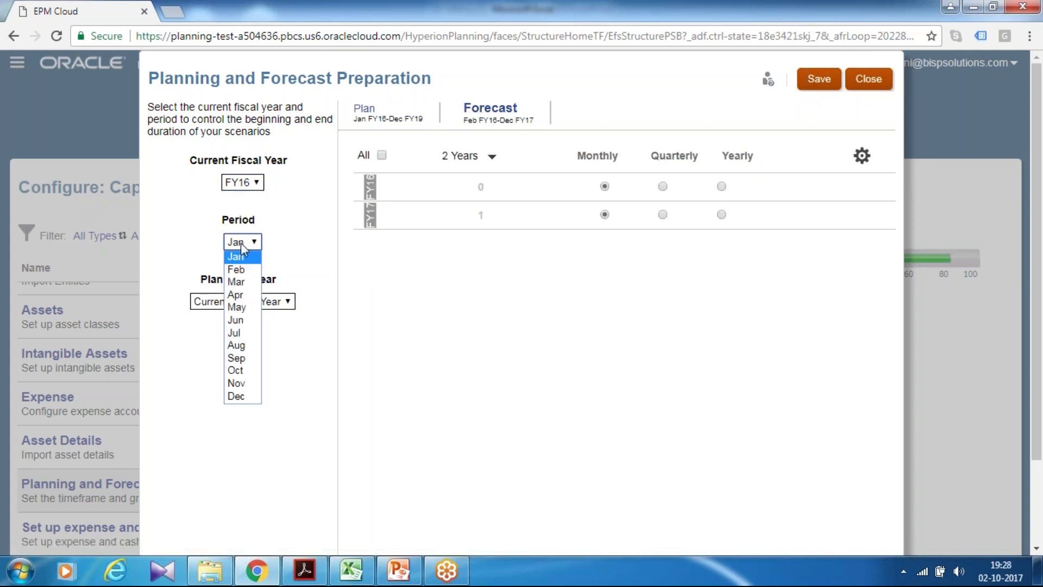
click(237, 333)
click(242, 302)
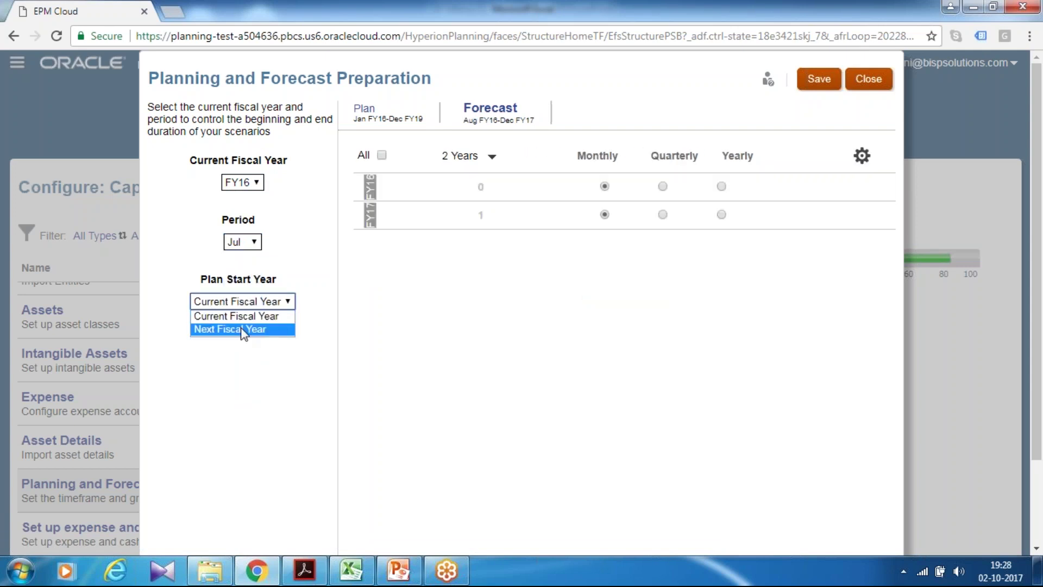
click(240, 328)
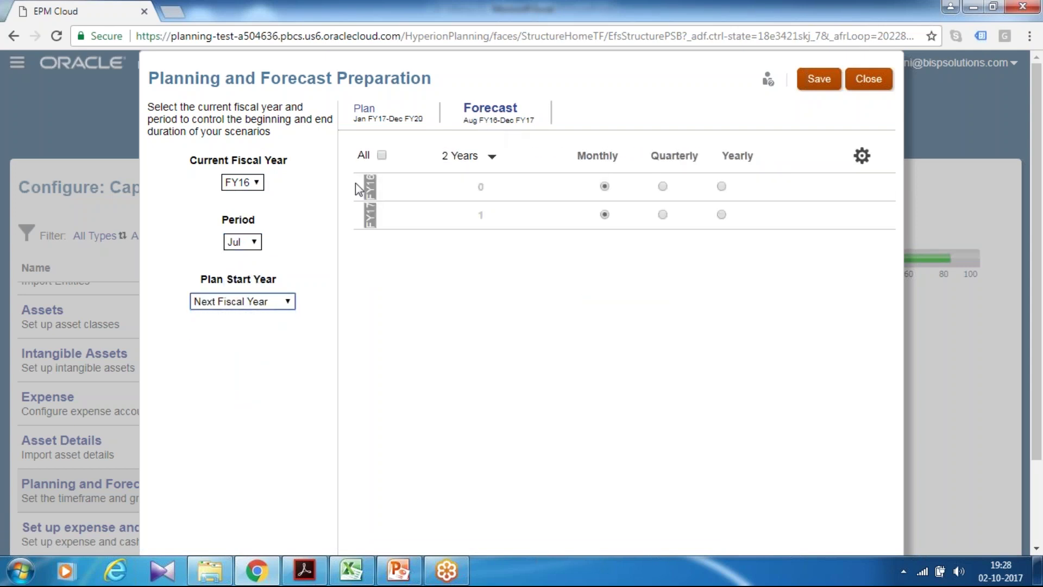
click(254, 242)
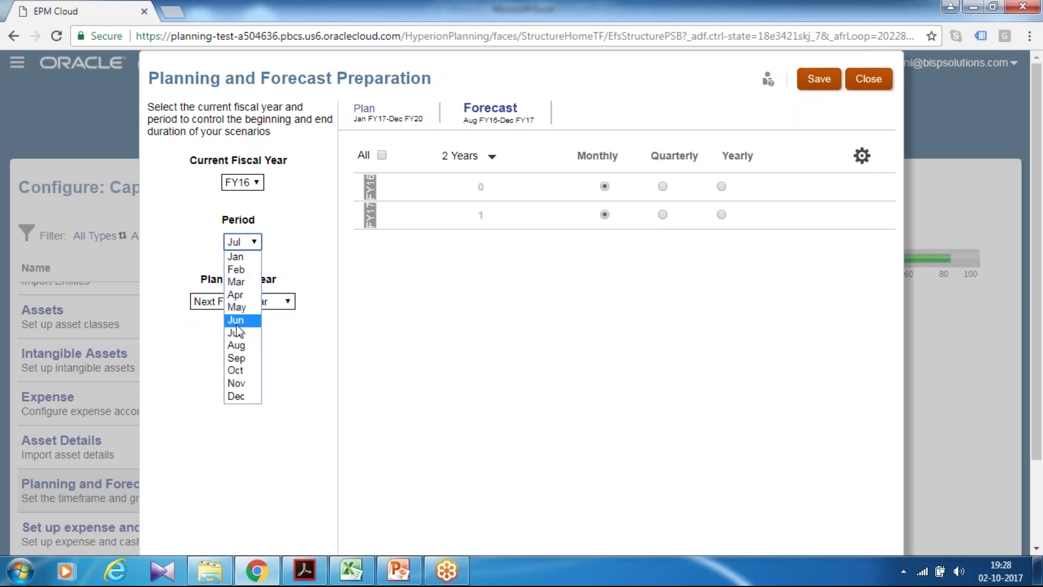
click(237, 321)
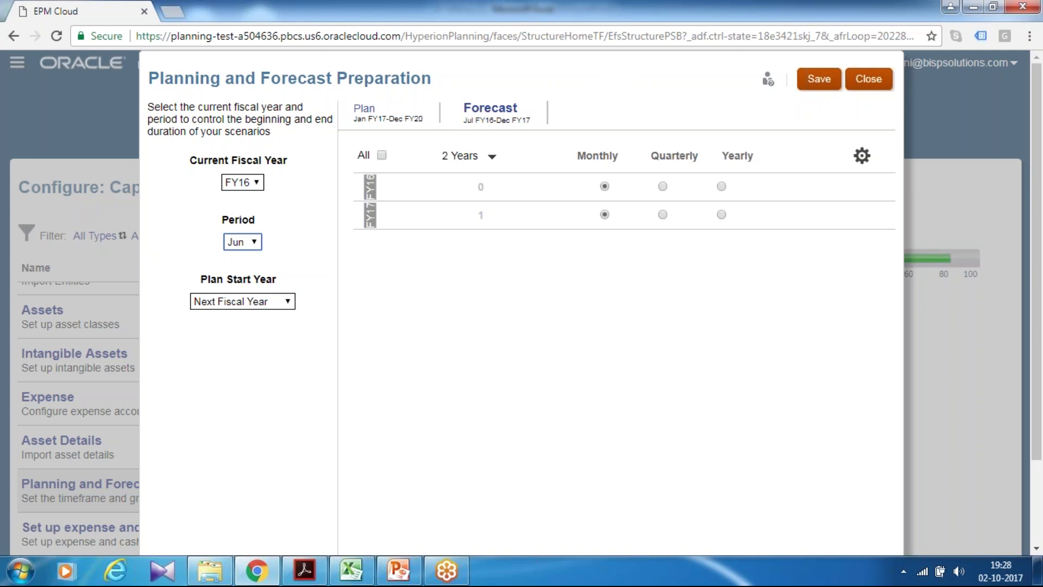
click(816, 81)
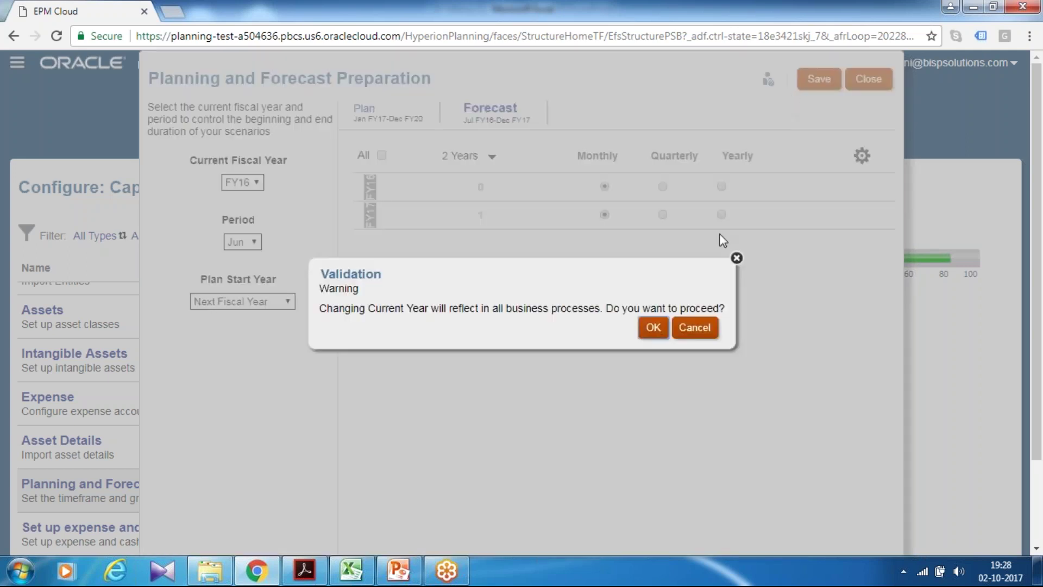
click(655, 328)
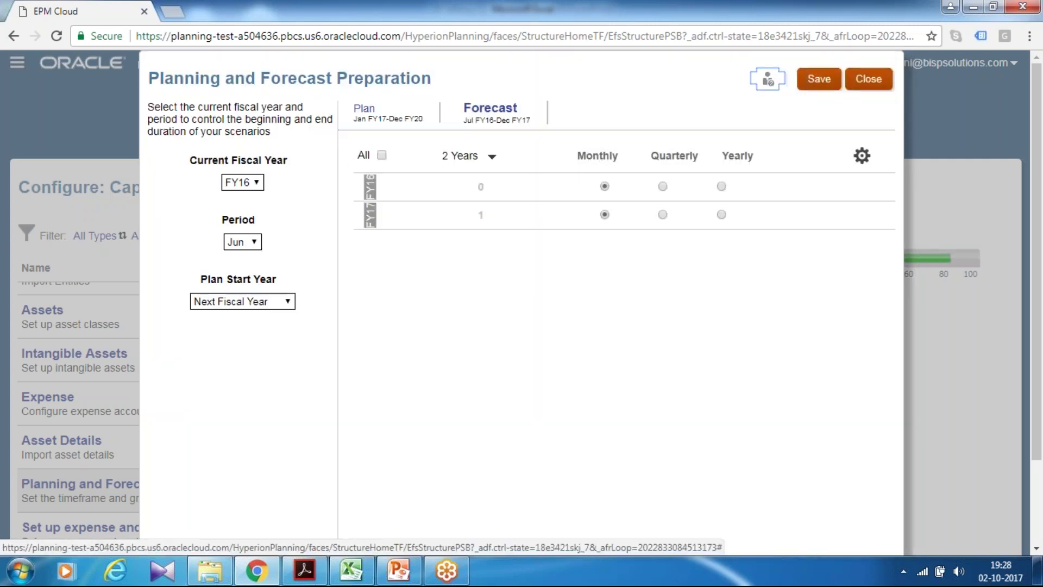
Review the Plan timeframe (Jan FY17–Dec FY20) and save it, accepting the current-year change warnings.
click(366, 108)
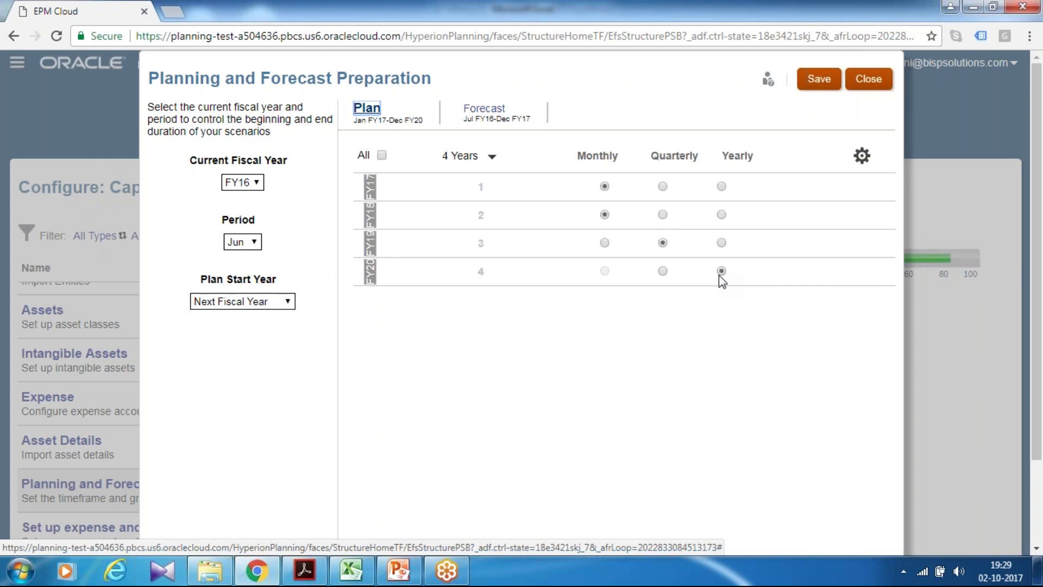
click(818, 82)
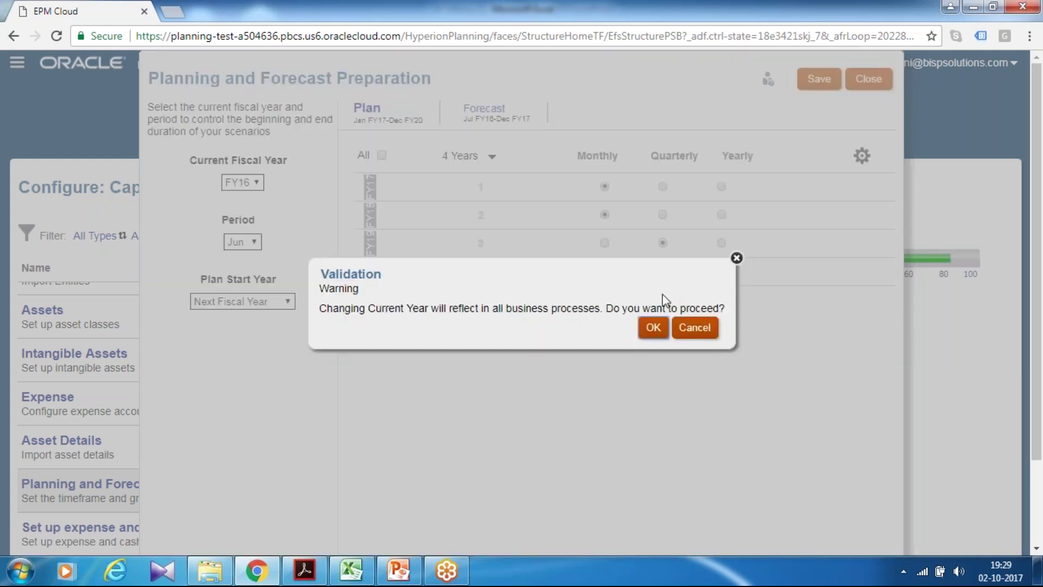
click(661, 337)
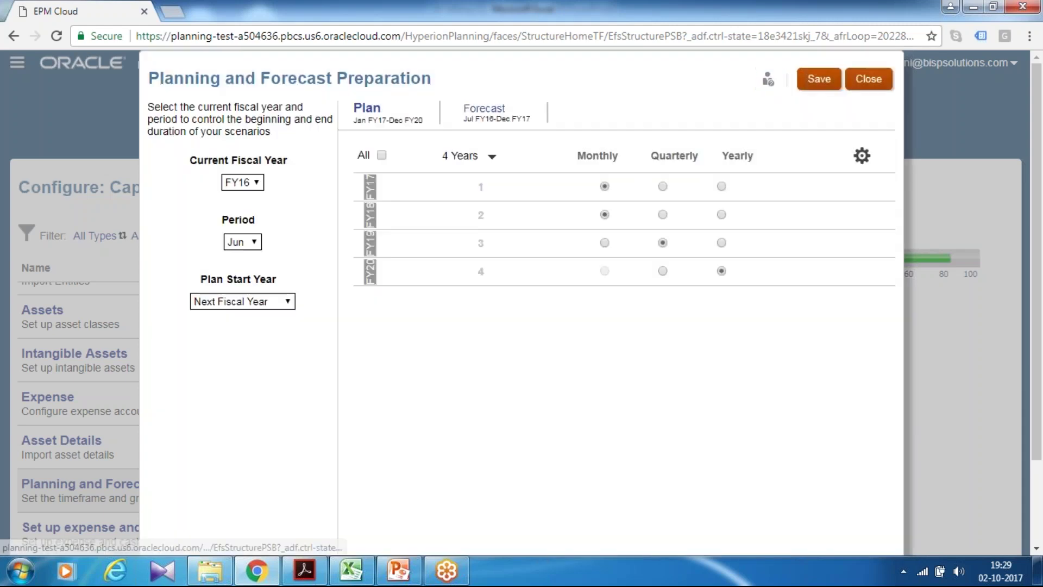
click(821, 78)
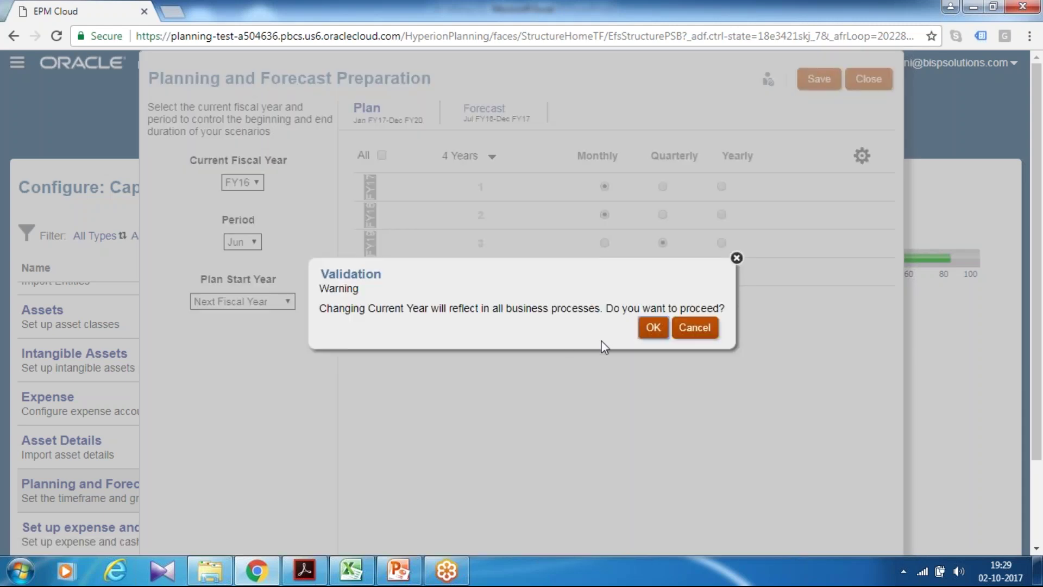
click(652, 328)
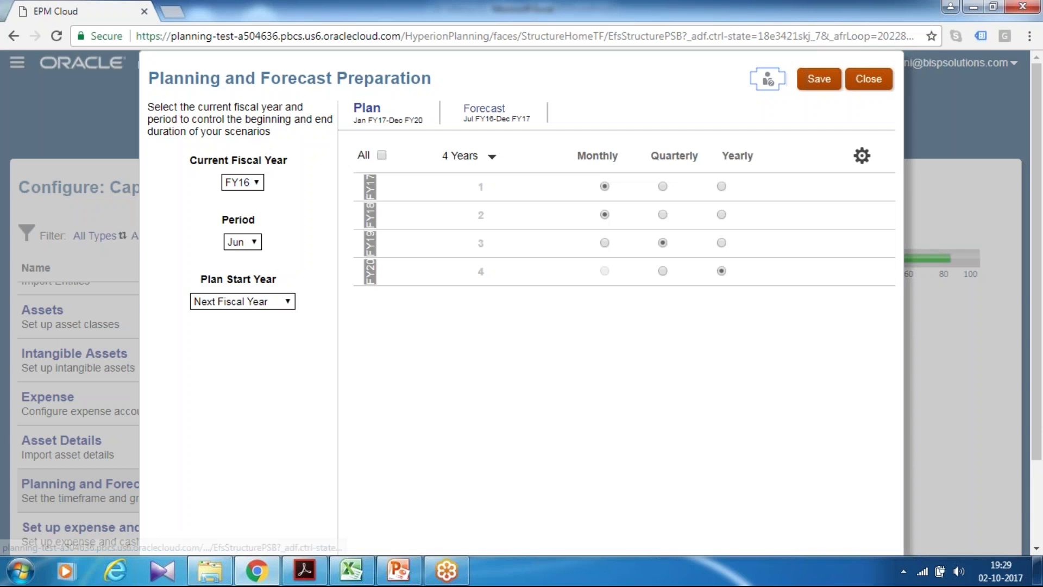
Close the preparation settings, go to User Variables, and set Currency to USD.
click(868, 79)
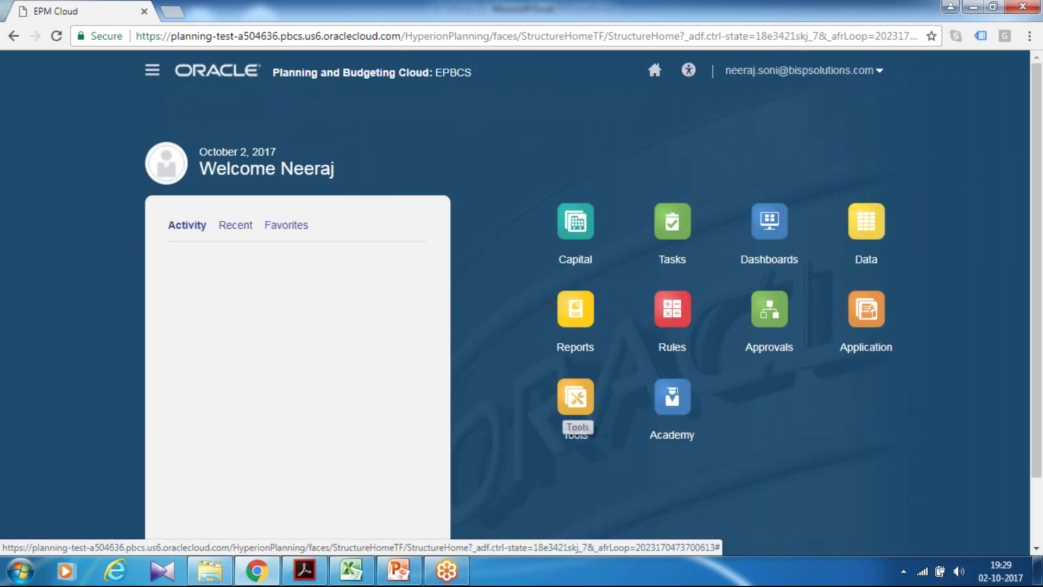
scroll(788, 380, down, 4)
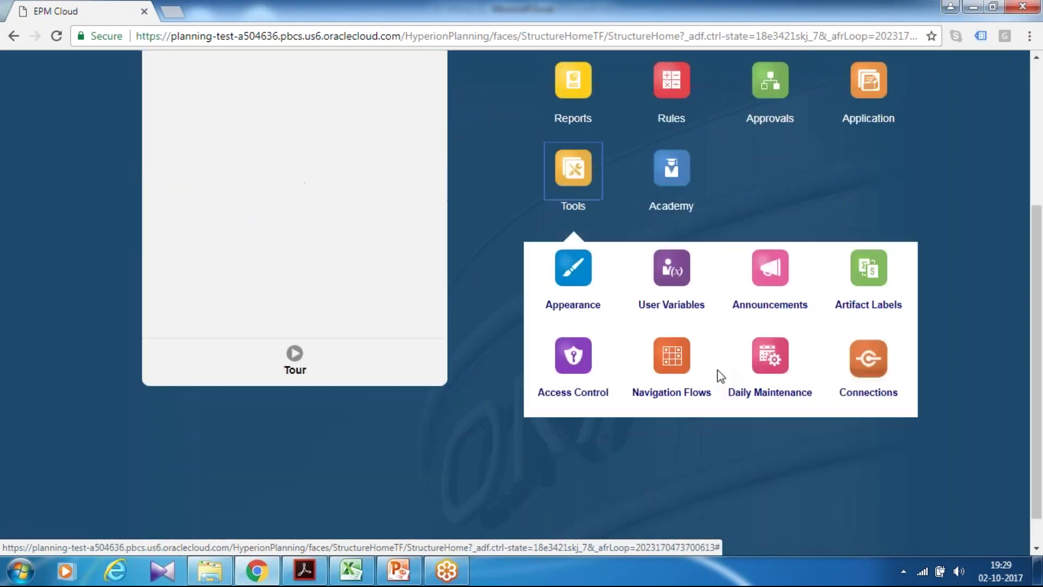
click(671, 305)
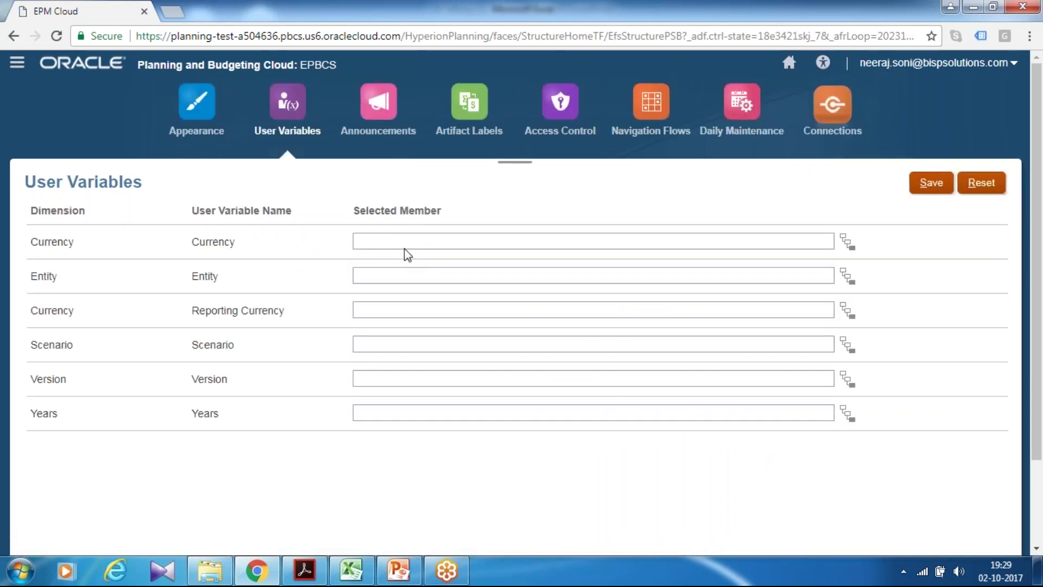
click(405, 243)
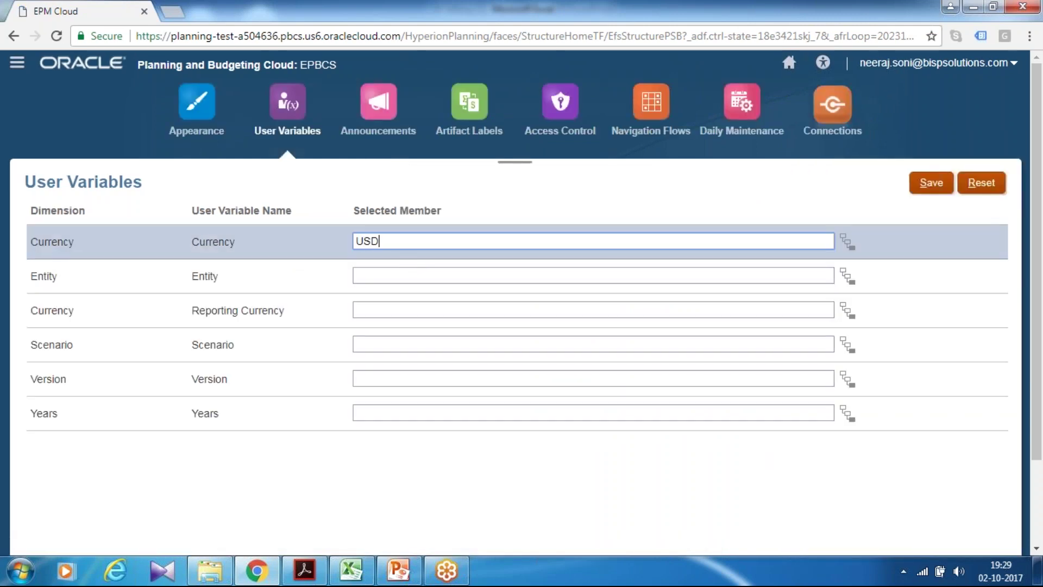
click(422, 272)
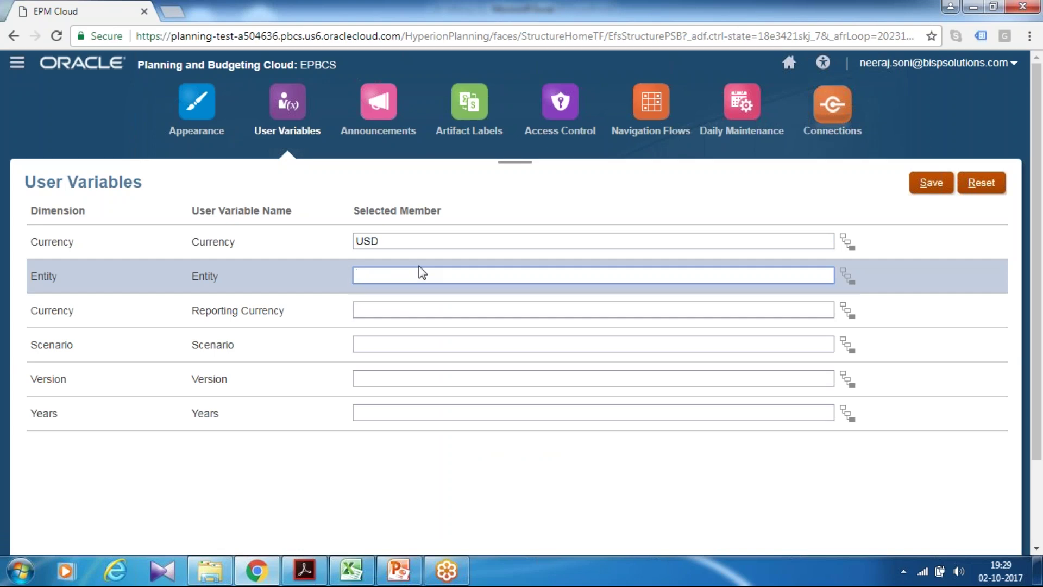
Set the Entity user variable to Sales US using the member selector.
text(Sales_US)
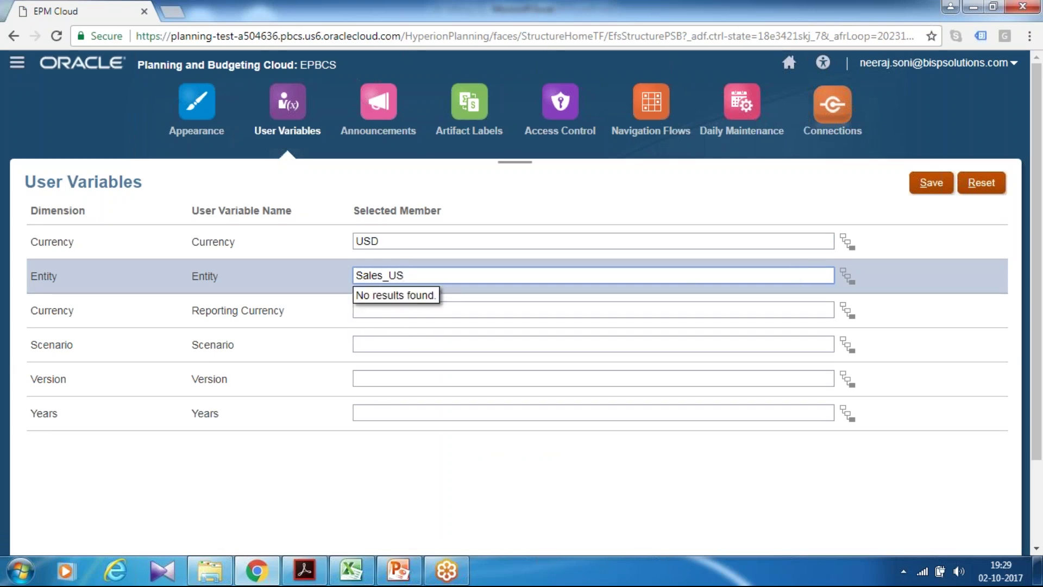
click(848, 276)
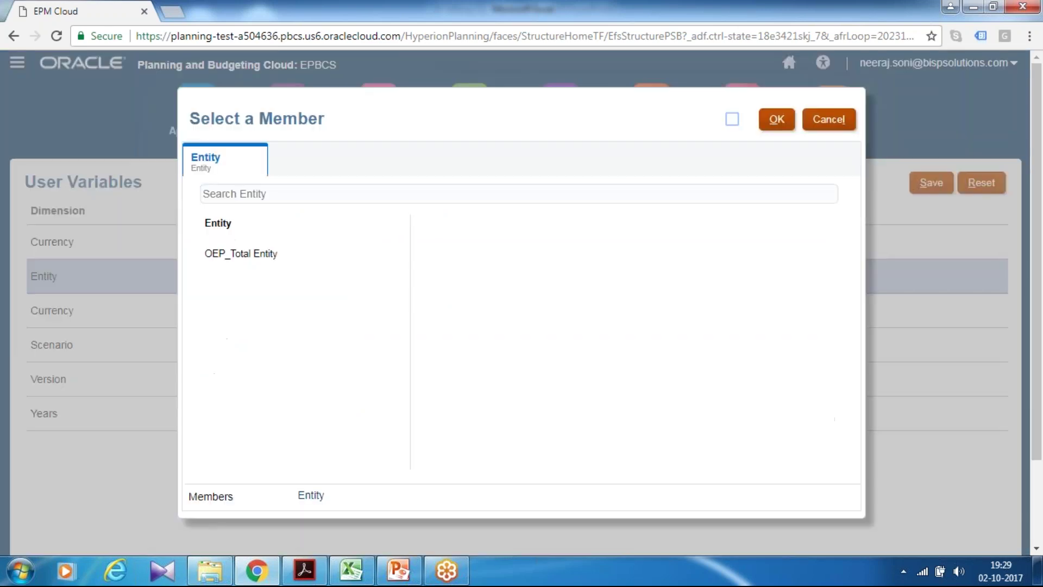
scroll(521, 299, down, 2)
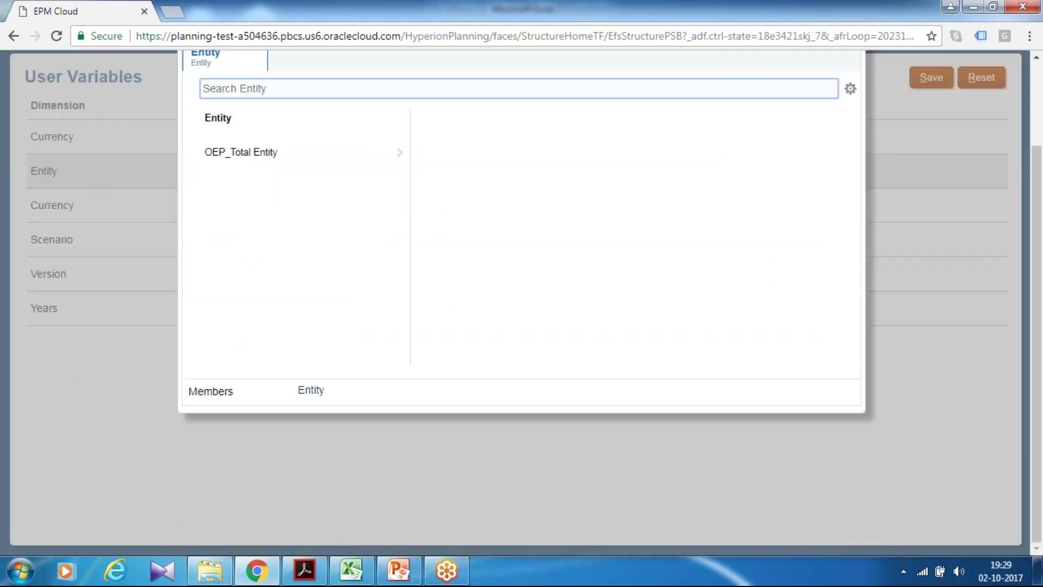
text(Sales US)
key(Return)
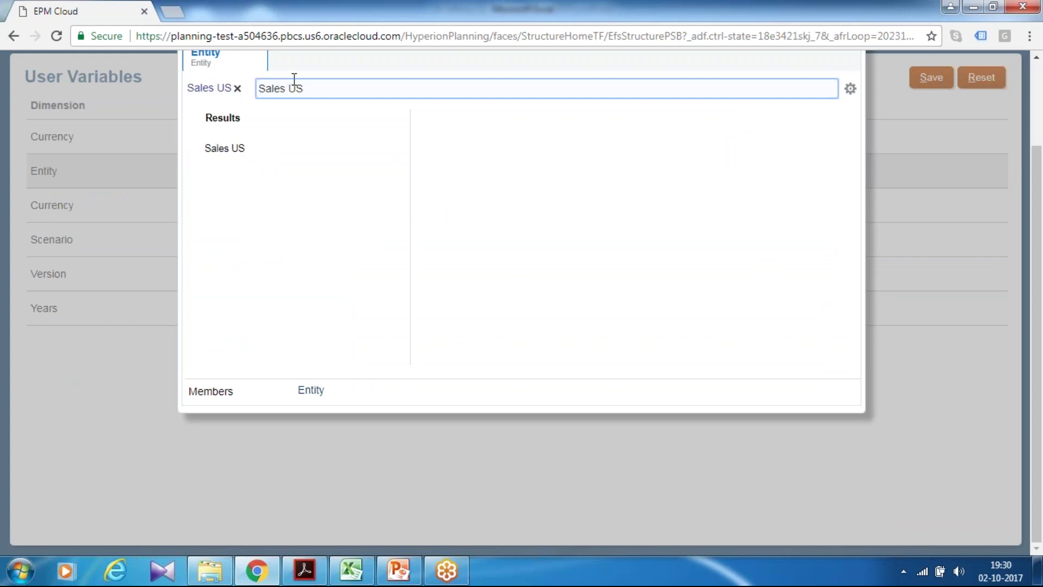
click(224, 148)
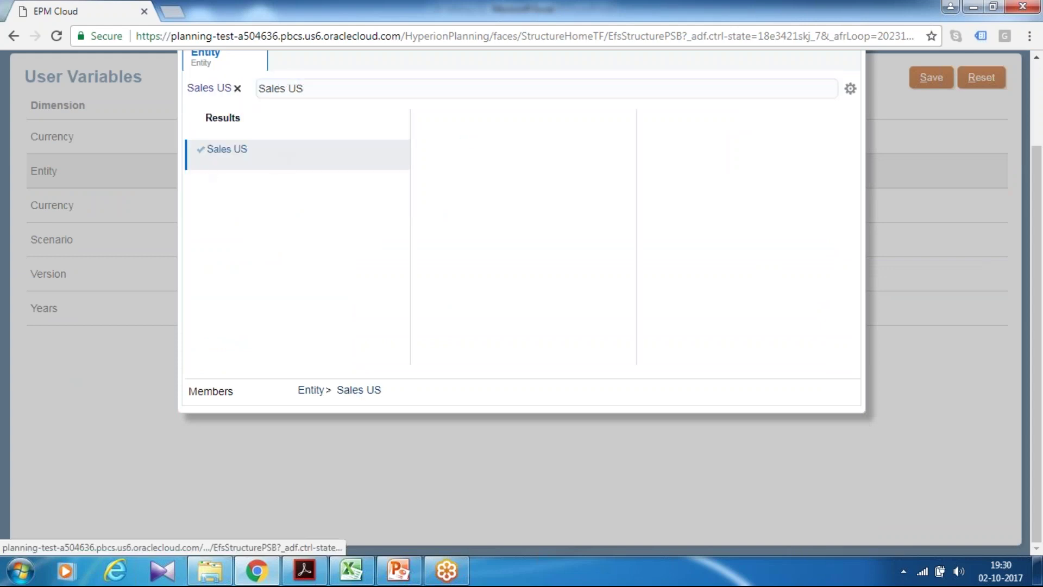
scroll(666, 217, up, 2)
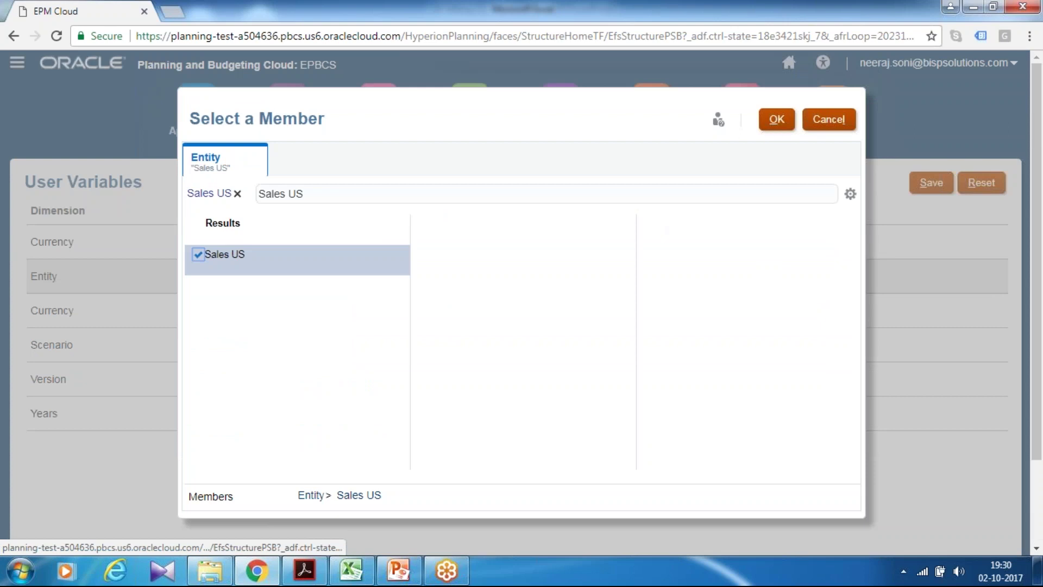
click(777, 119)
Set Reporting Currency to USD_Reporting.
click(402, 304)
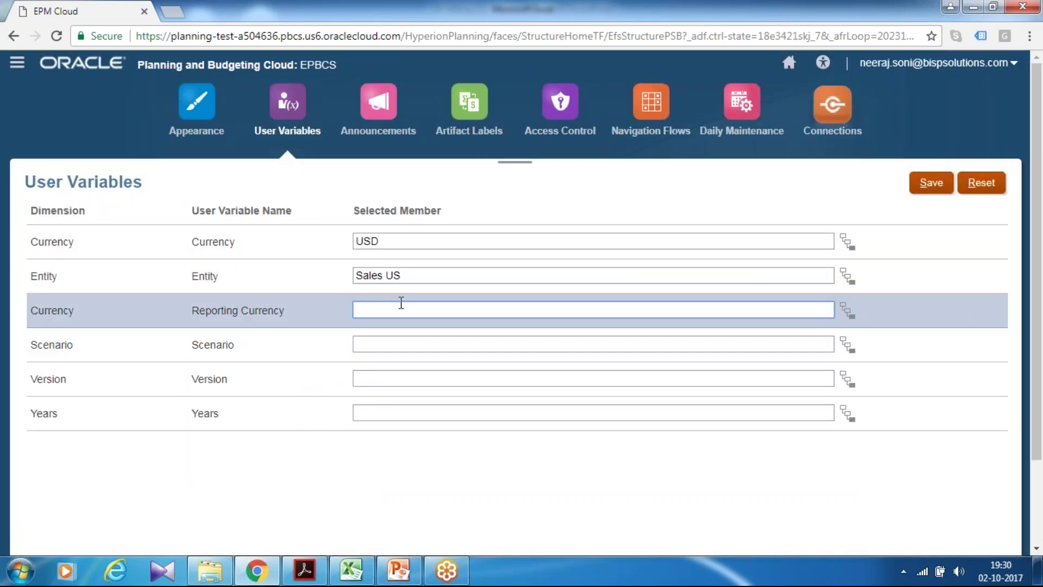
text(USD_)
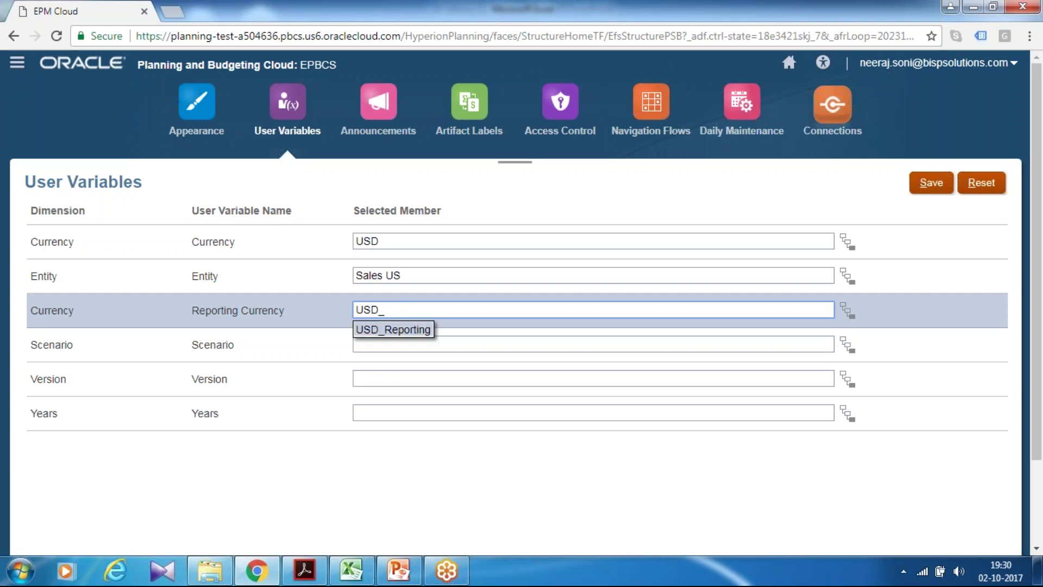
key(Down)
key(Return)
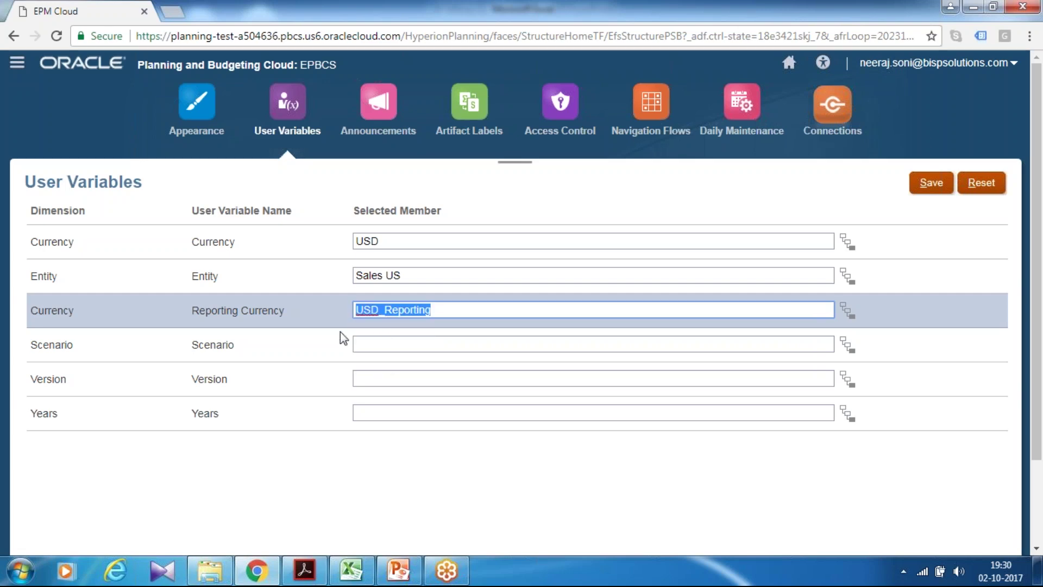
Set the Scenario variable to OEP_Plan from OEP_Planned Scenarios in the member selector.
click(410, 347)
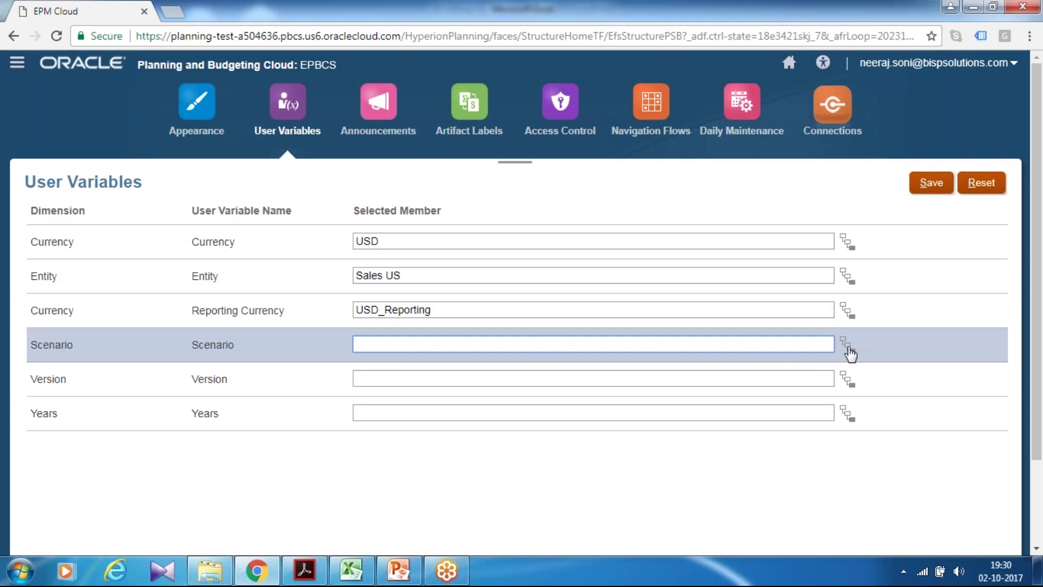
click(849, 349)
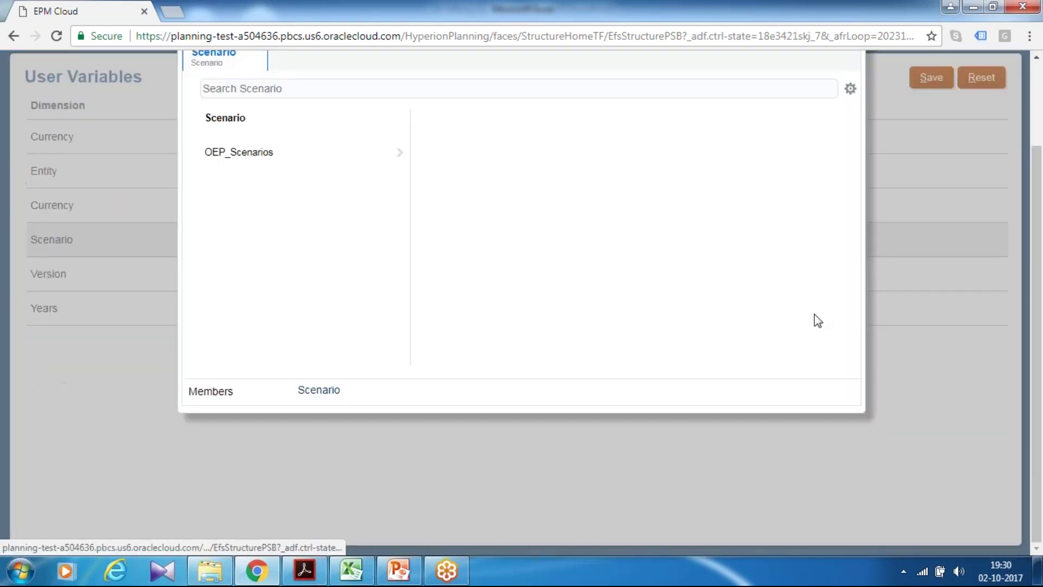
click(329, 155)
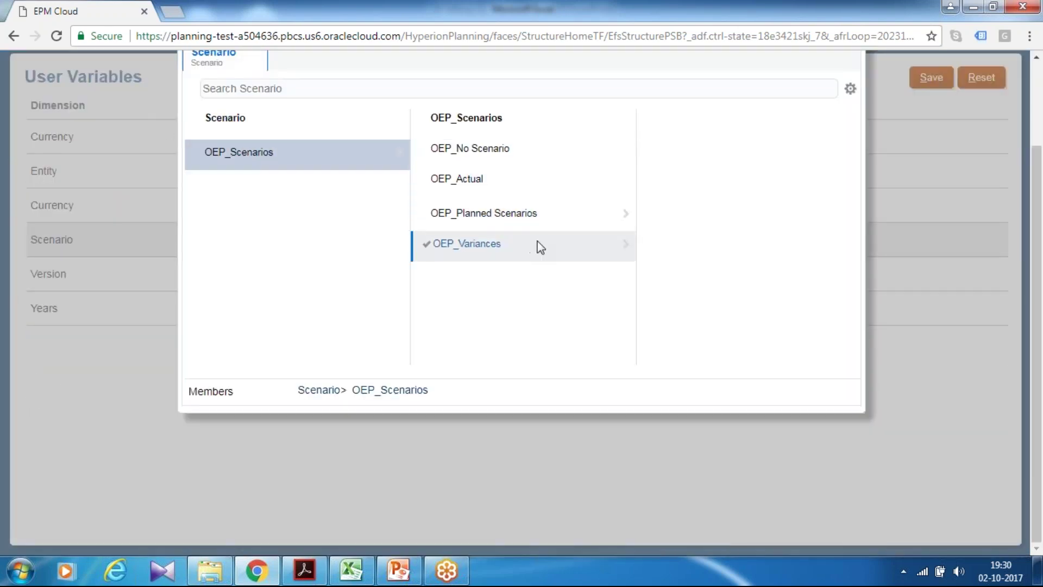
click(567, 223)
click(556, 328)
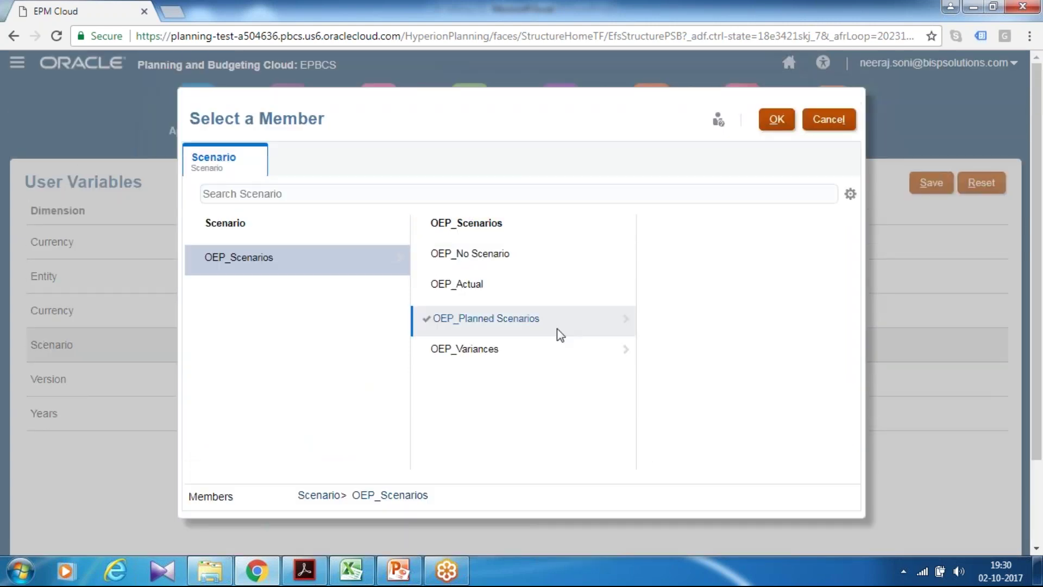
scroll(634, 272, down, 2)
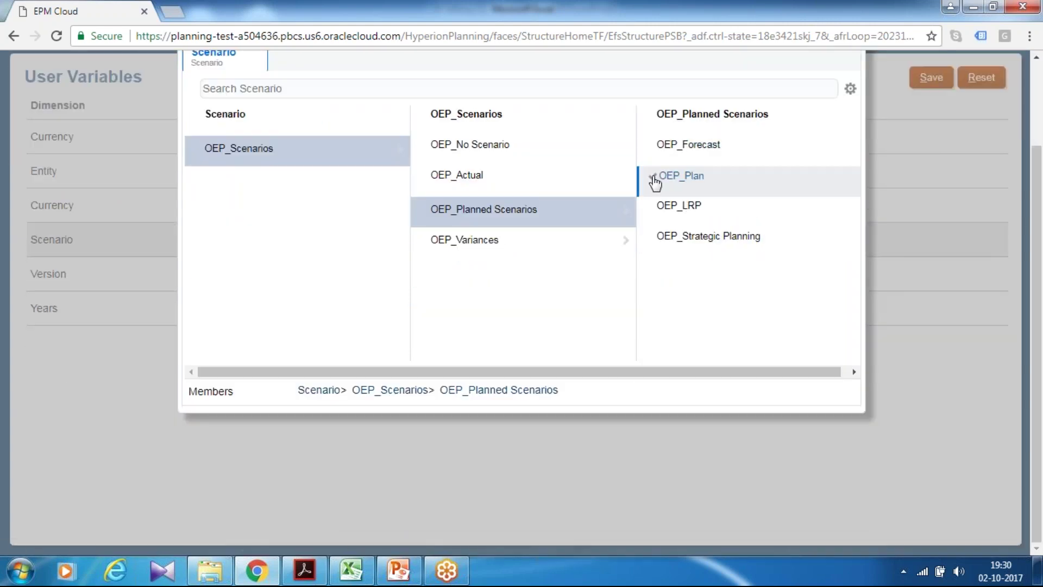
click(658, 178)
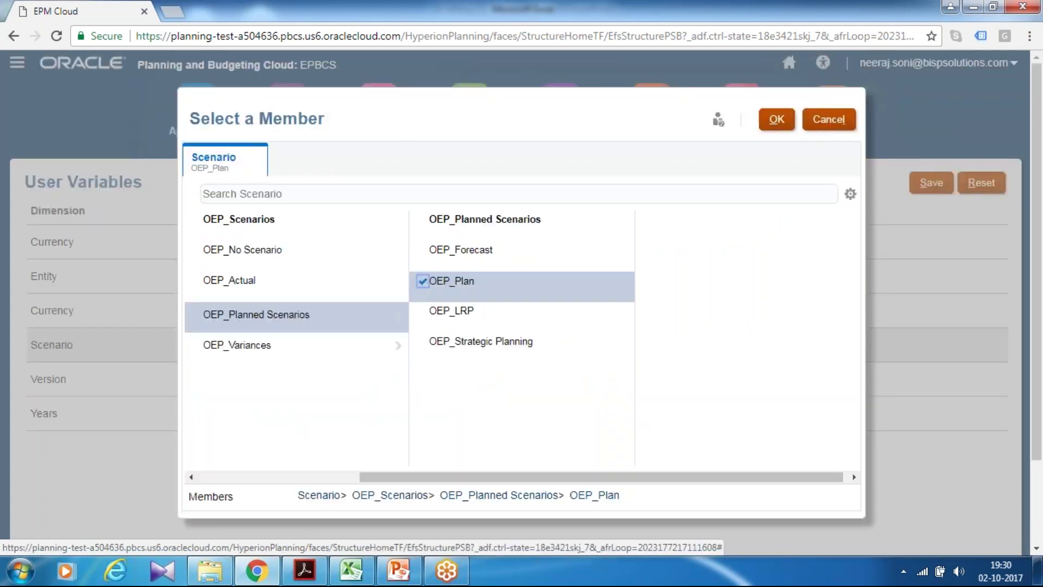
click(775, 119)
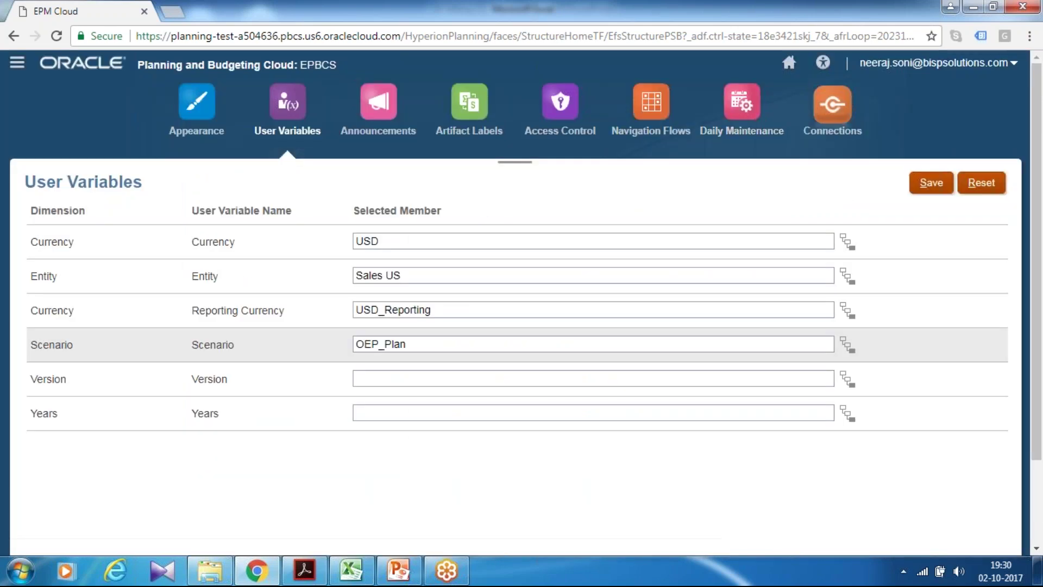
Set Version to OEP_Working and Years to FY17, then save the user variables.
click(423, 377)
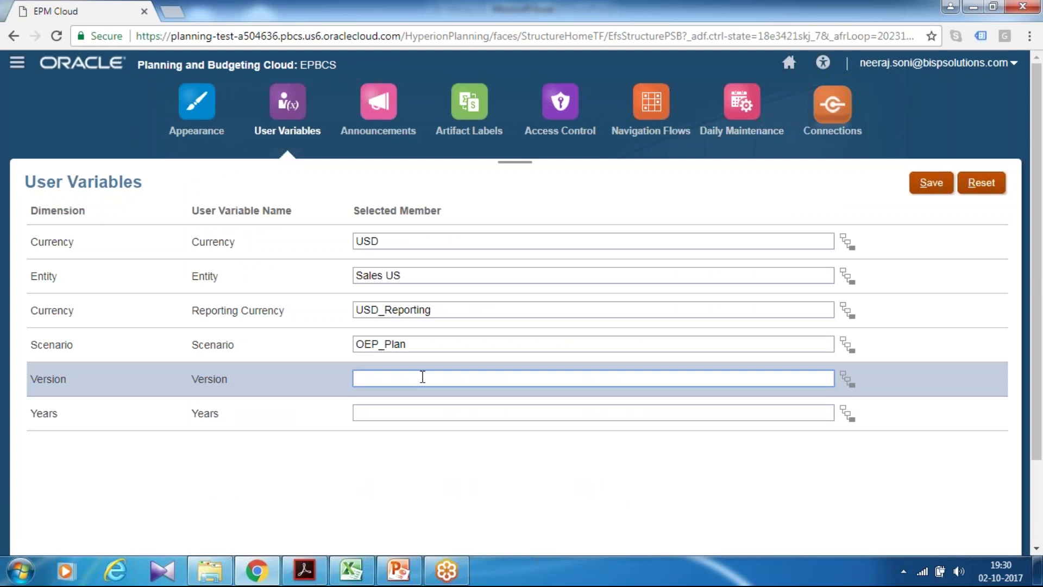
text(OEP_Work)
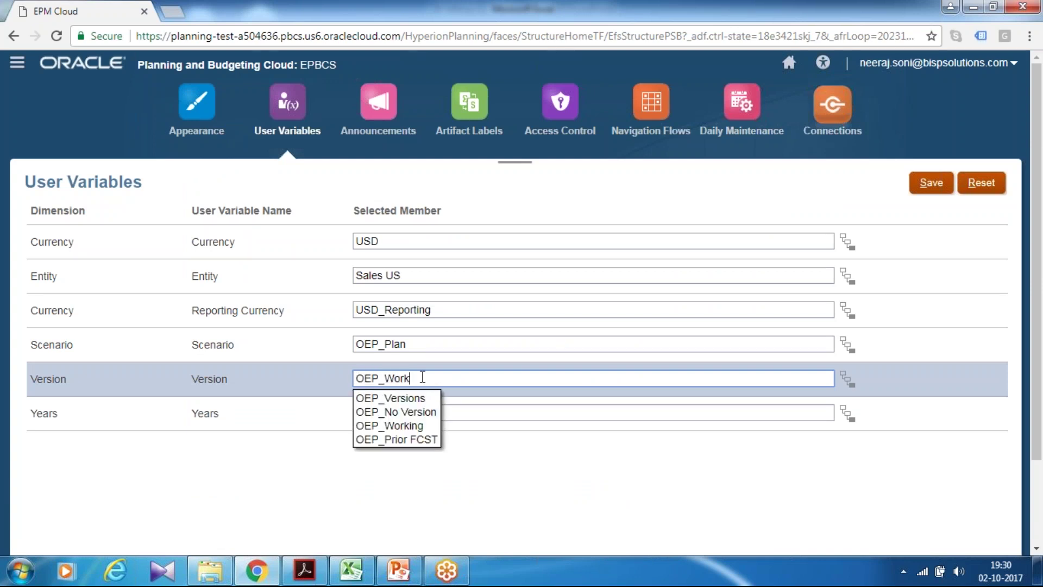
text(ing)
click(390, 399)
click(390, 416)
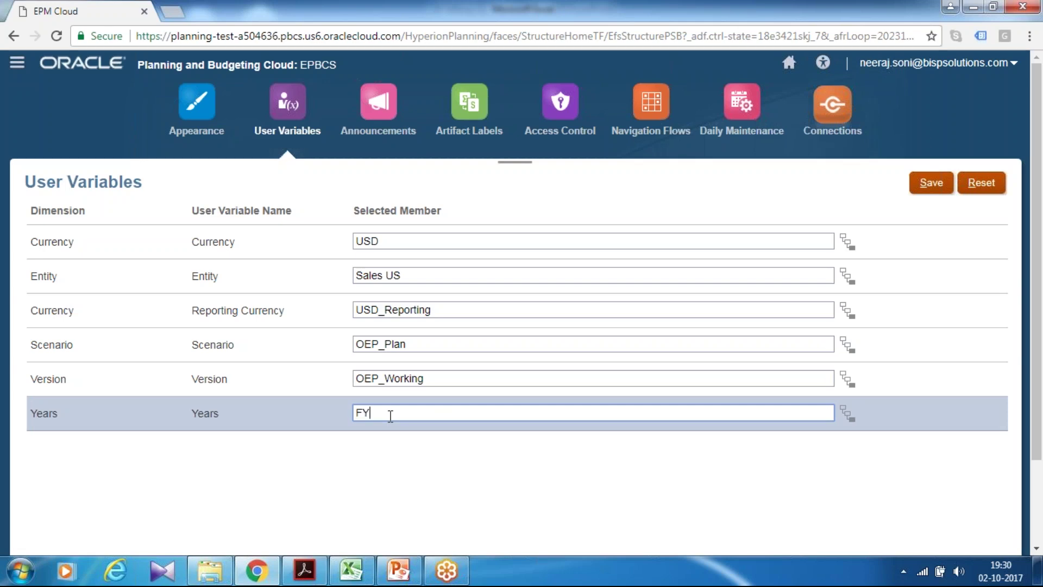
text(FY17)
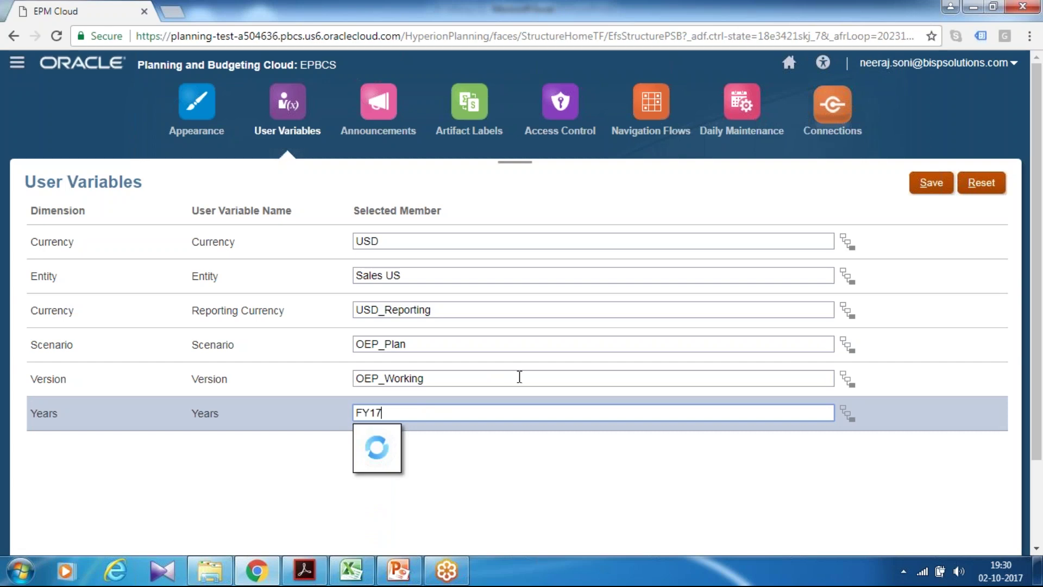
key(Down)
key(Return)
click(928, 183)
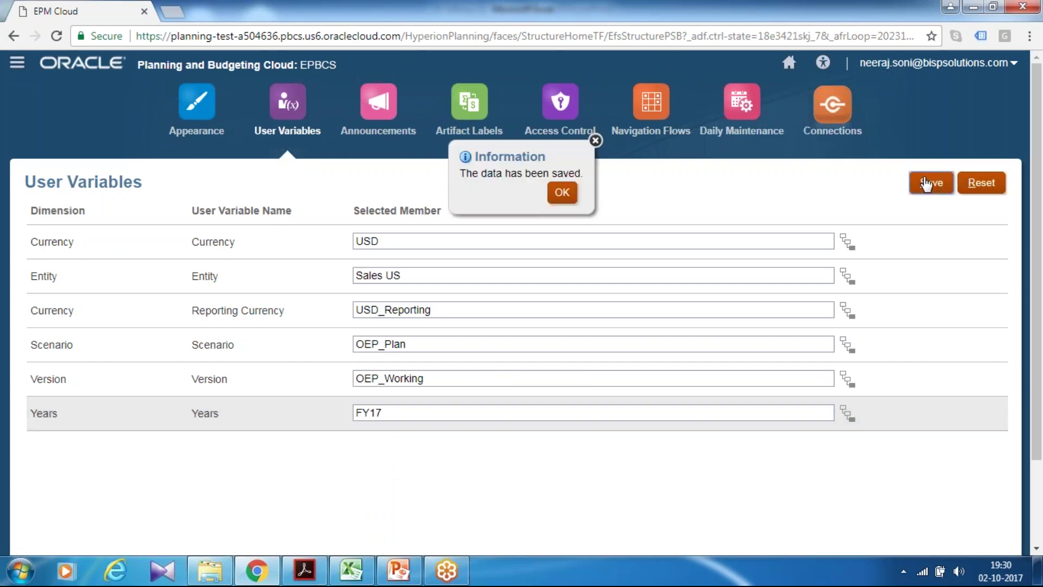
click(562, 192)
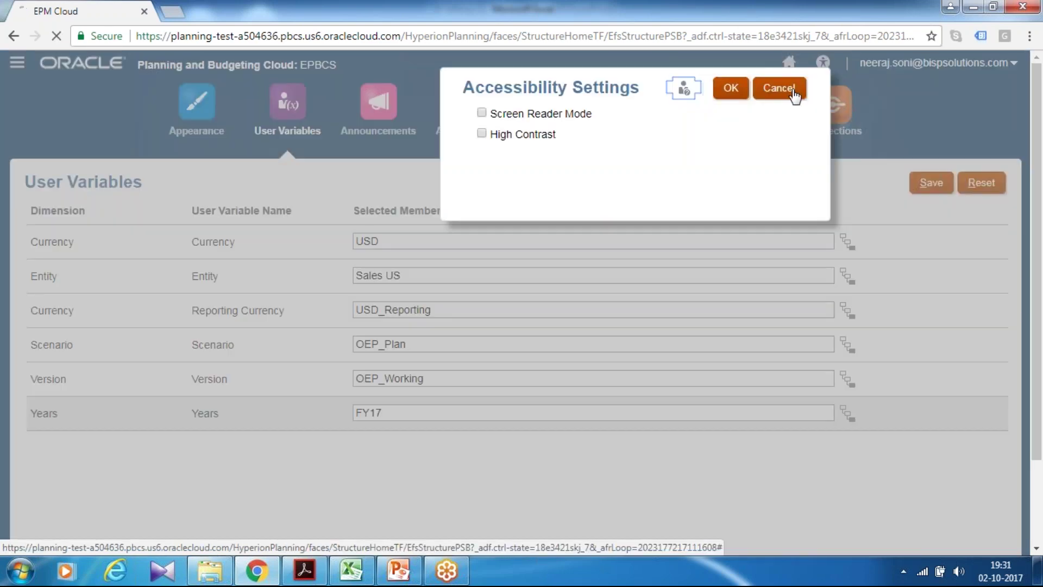
click(777, 85)
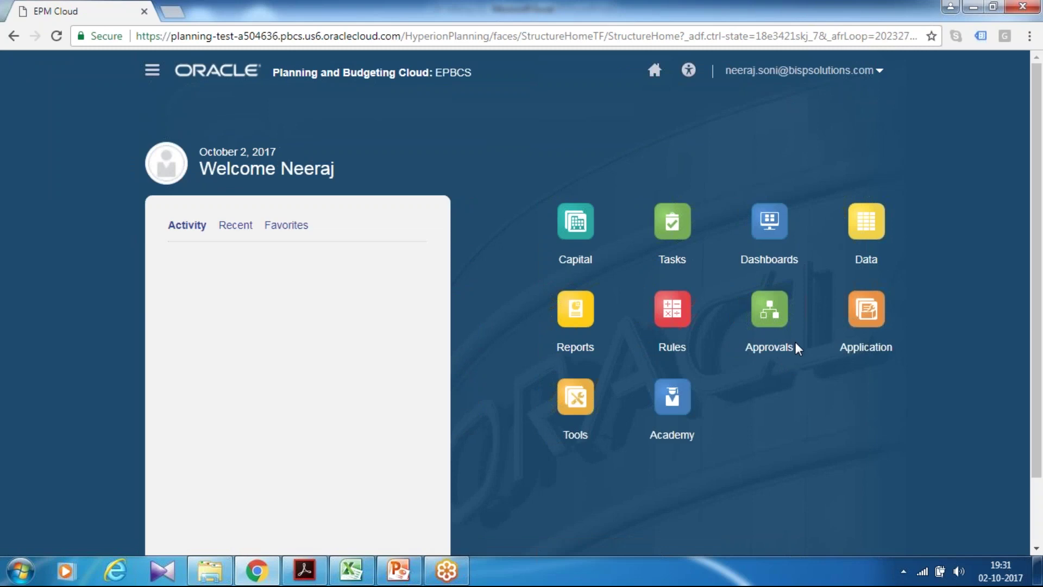
click(857, 352)
scroll(778, 396, down, 4)
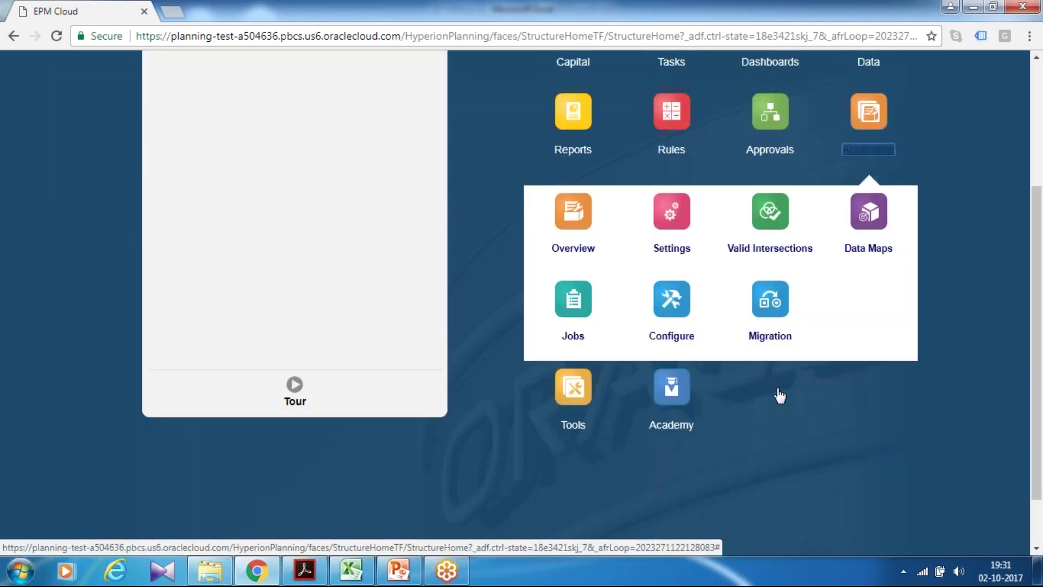
click(771, 272)
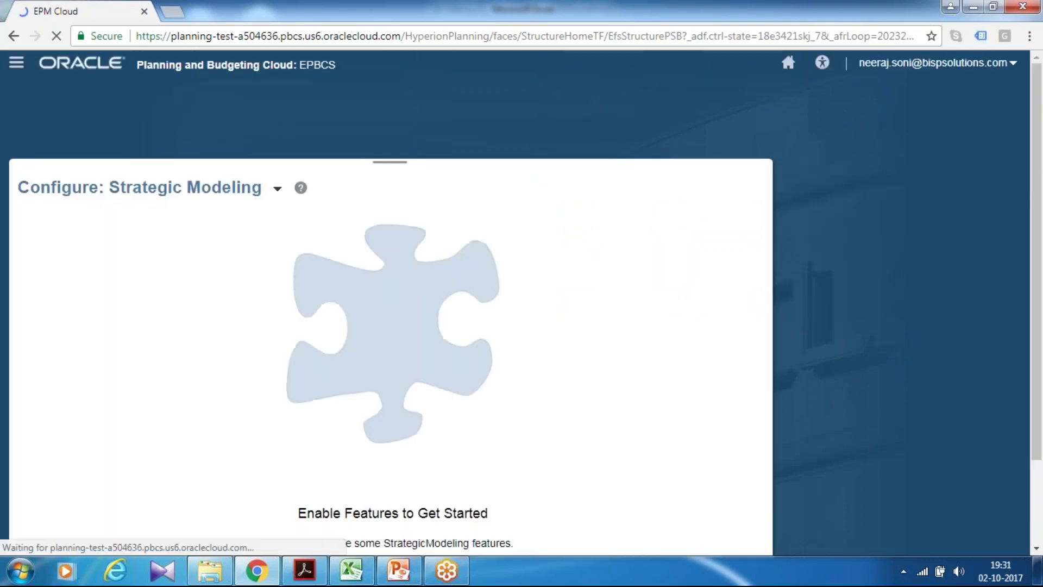
click(279, 190)
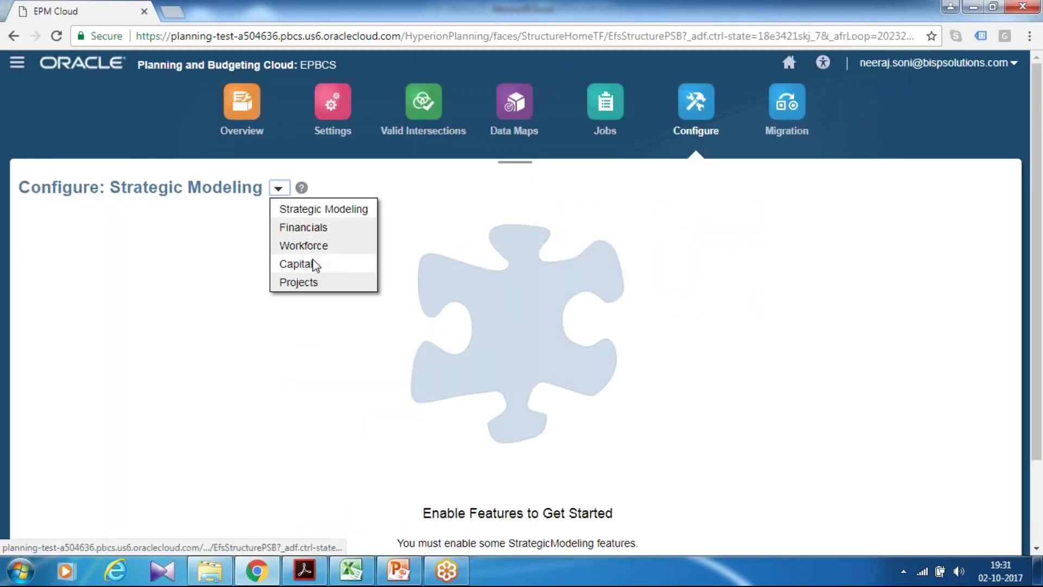
click(315, 264)
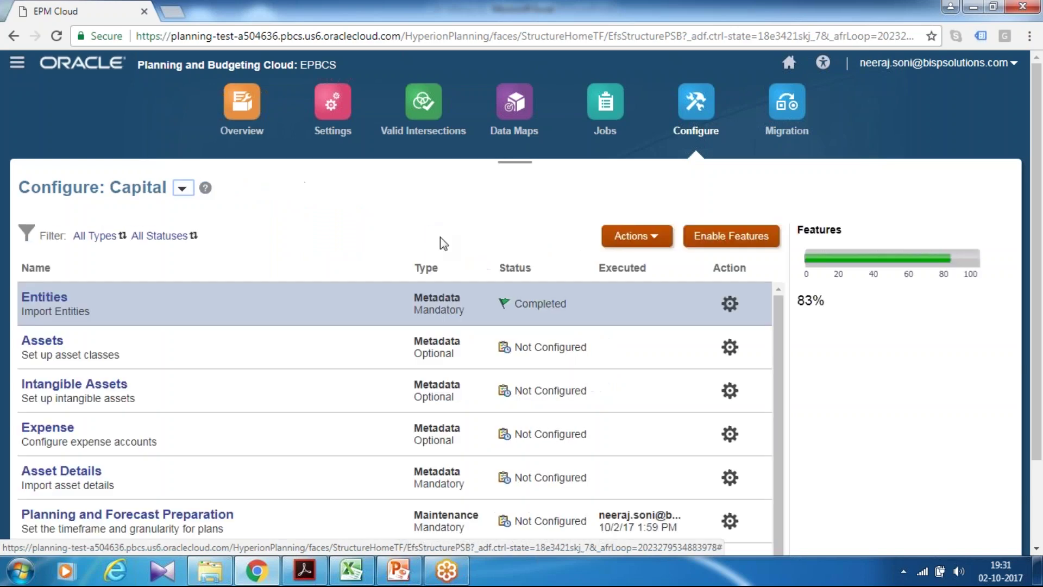
scroll(440, 242, down, 2)
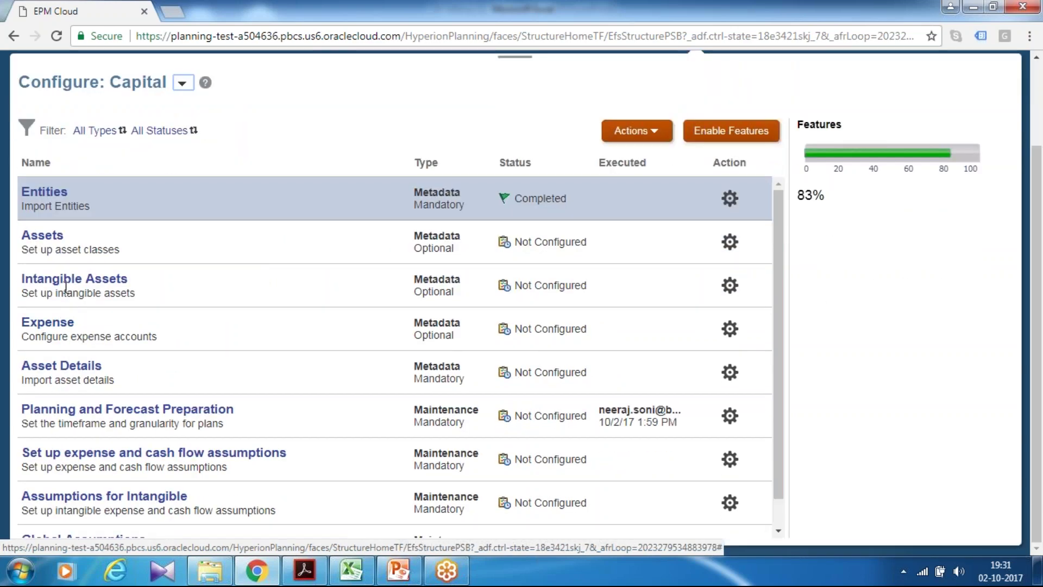
click(42, 238)
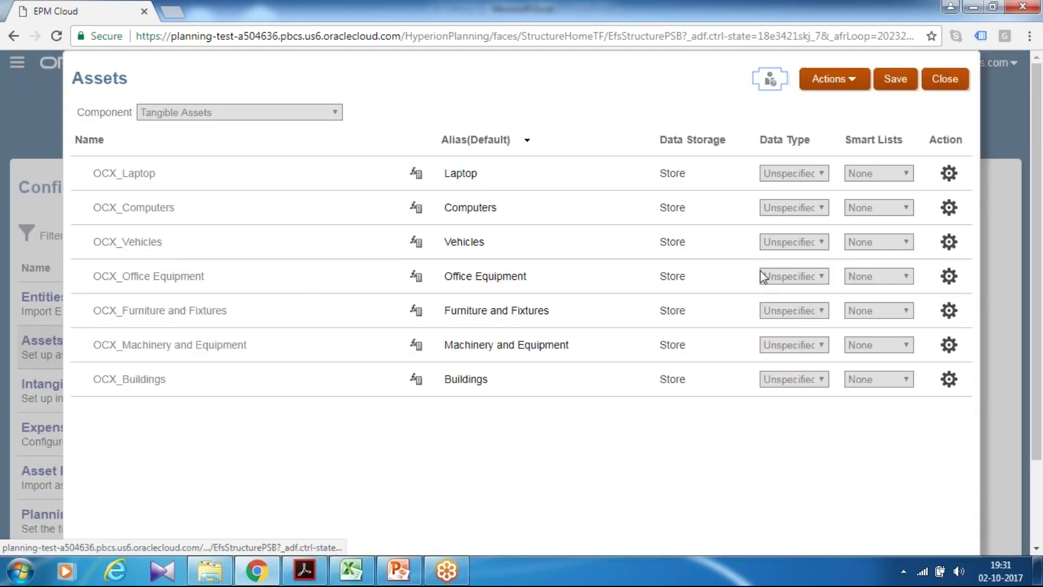
click(943, 82)
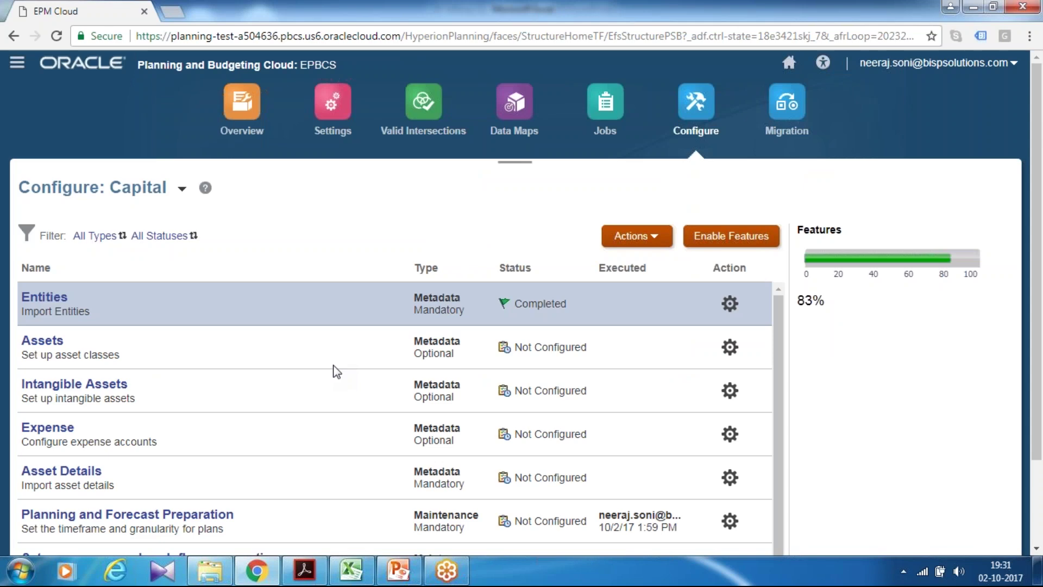
scroll(337, 372, down, 2)
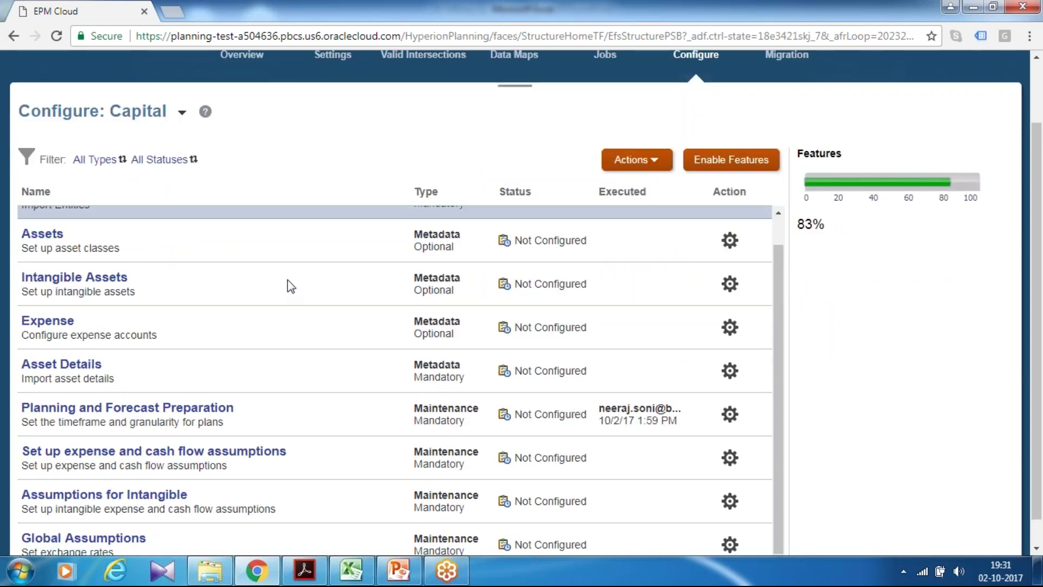
scroll(299, 285, down, 1)
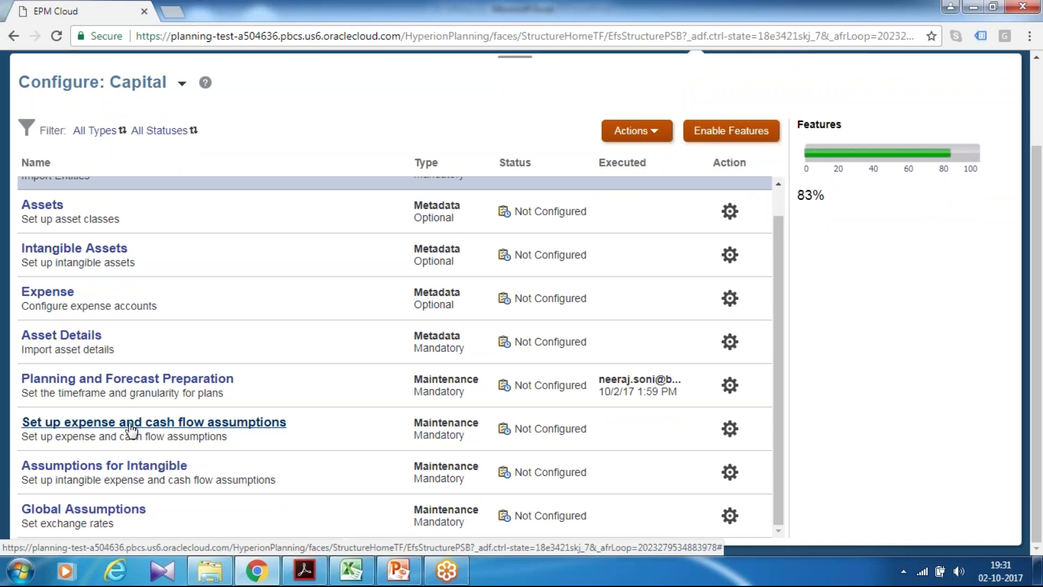
Open the expense and cash flow assumptions and set FY17 Repairs % to 1% for Laptop and Computers.
click(93, 429)
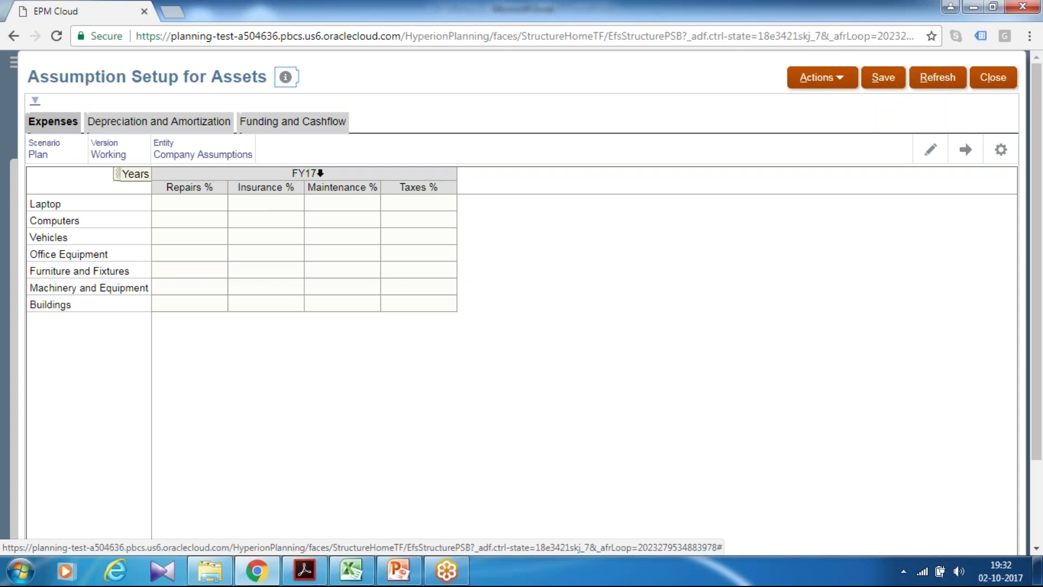
drag(199, 207, 200, 207)
scroll(200, 208, down, 1)
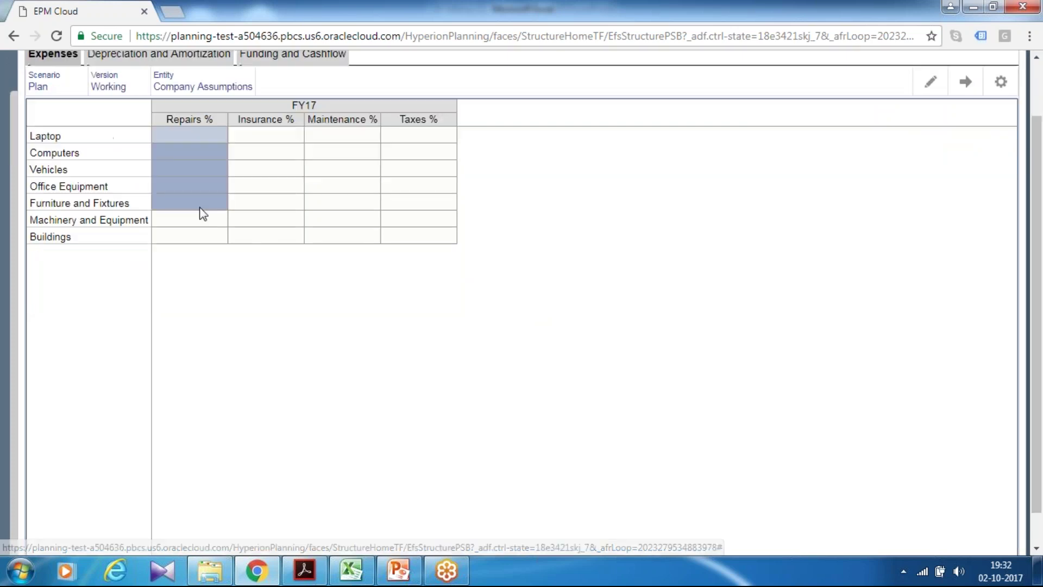
click(192, 138)
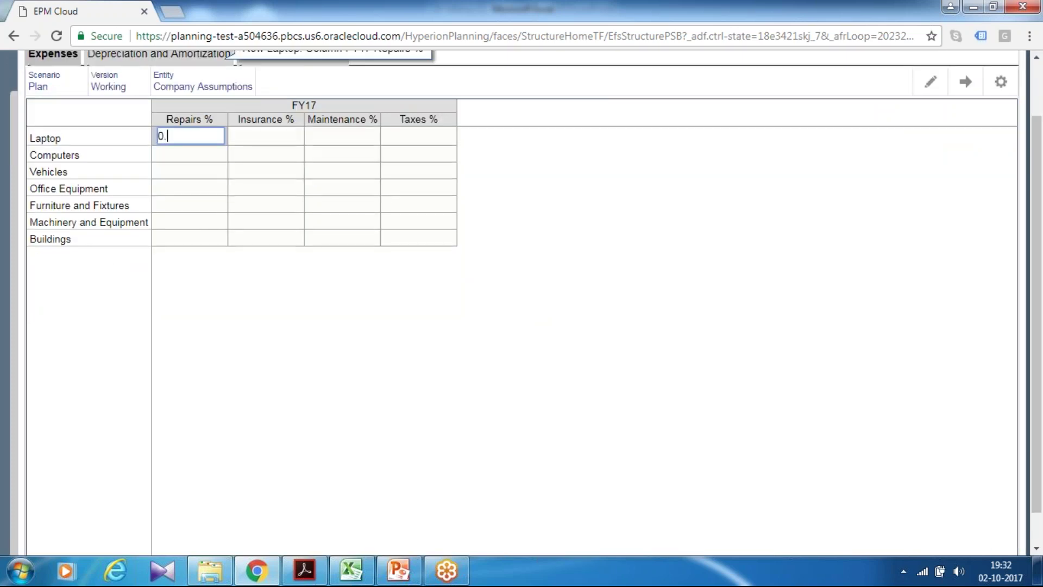
key(Return)
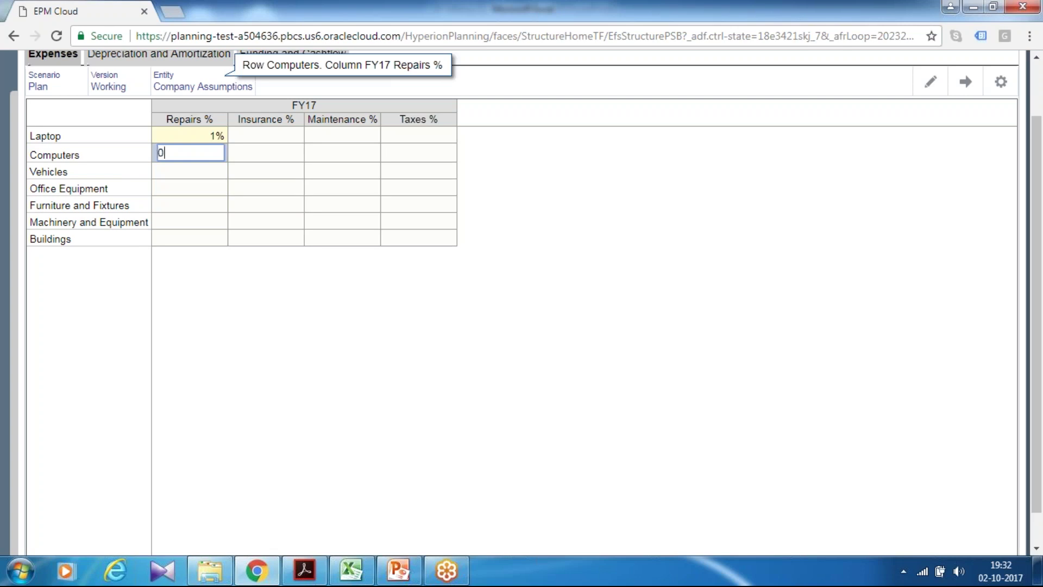
text(0.01)
key(Return)
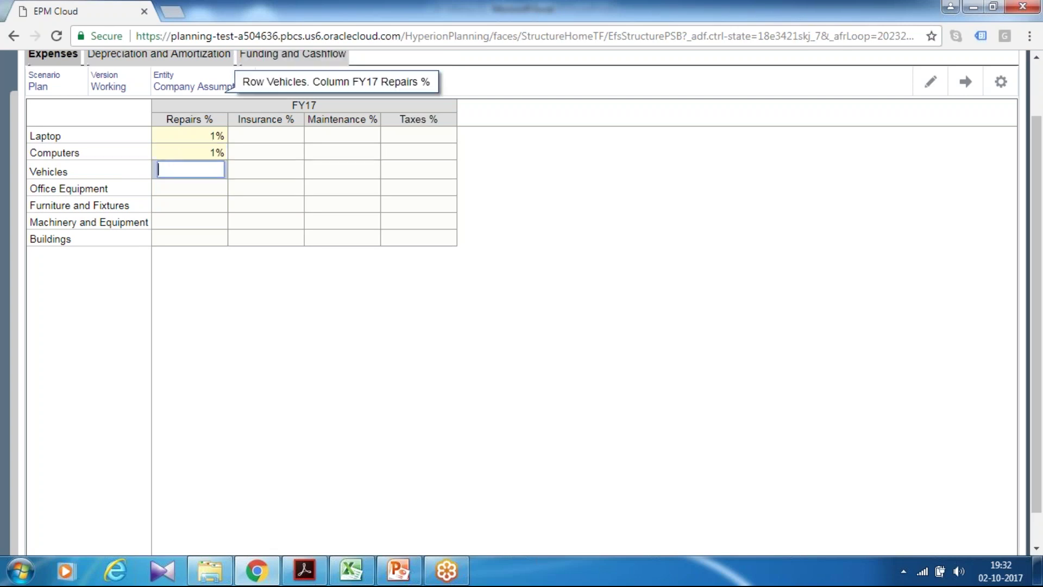
Set Laptop's Insurance % to 2%, Maintenance % to 3% and Taxes % to 4%.
click(253, 140)
text(0.02)
key(Return)
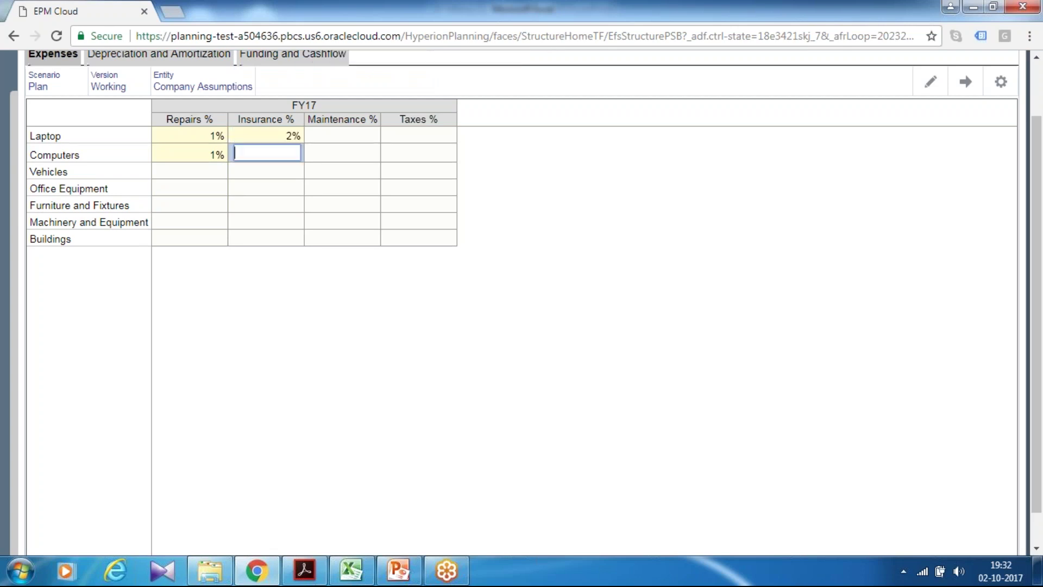
click(325, 139)
text(0.03)
key(Return)
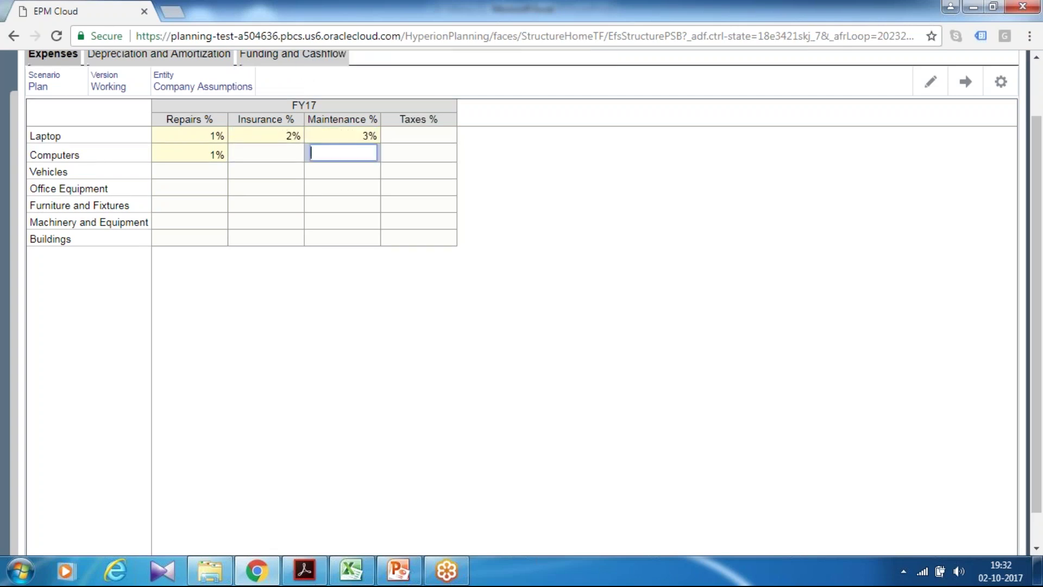
click(406, 132)
text(0.04)
key(Return)
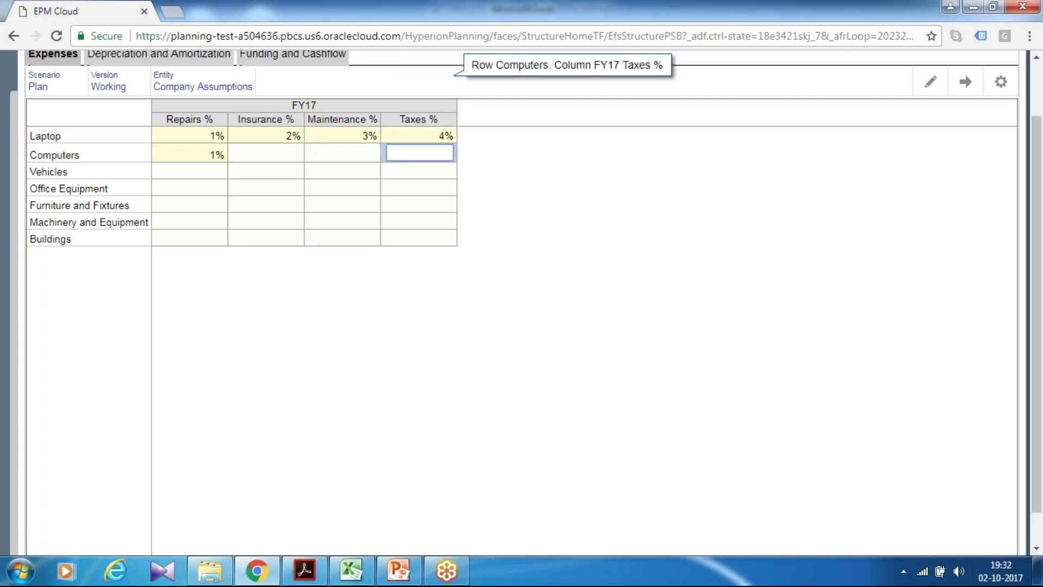
mouse_move(92, 135)
scroll(266, 165, up, 2)
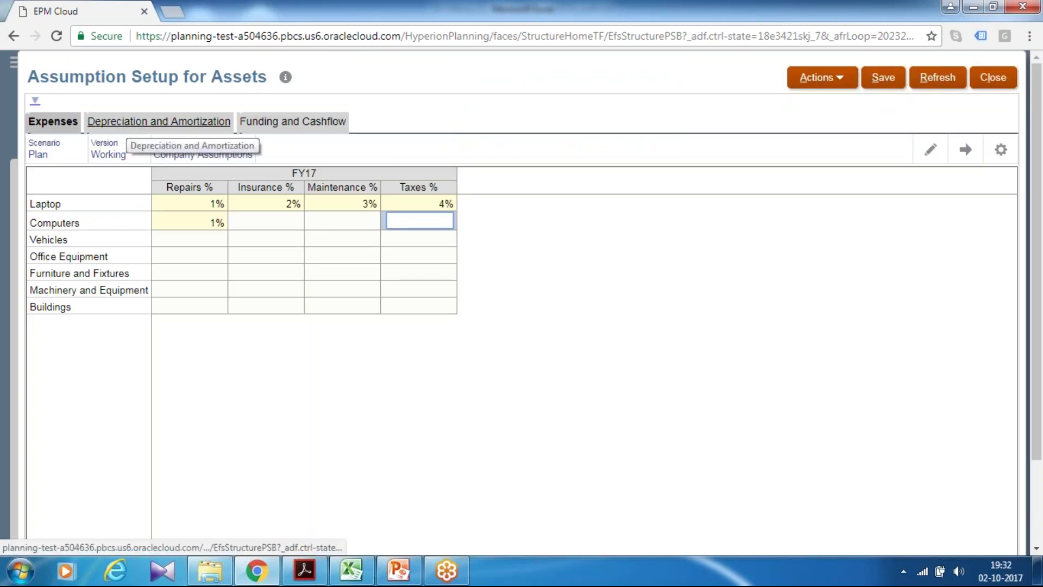
Give Laptop a 3-year useful life, Straight Line method and Prorate Actual Date convention.
click(158, 122)
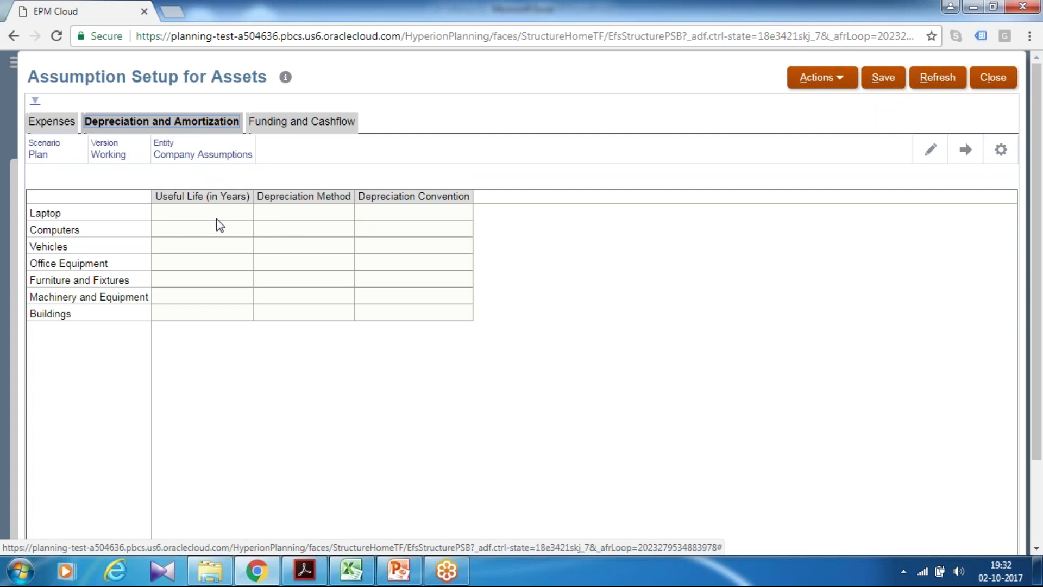
drag(186, 206, 186, 212)
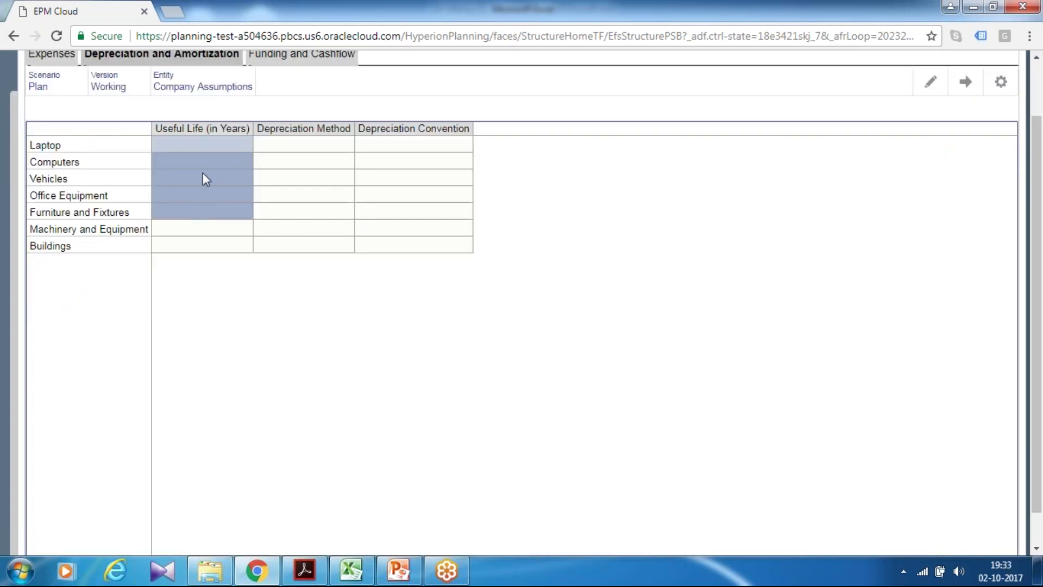
click(202, 147)
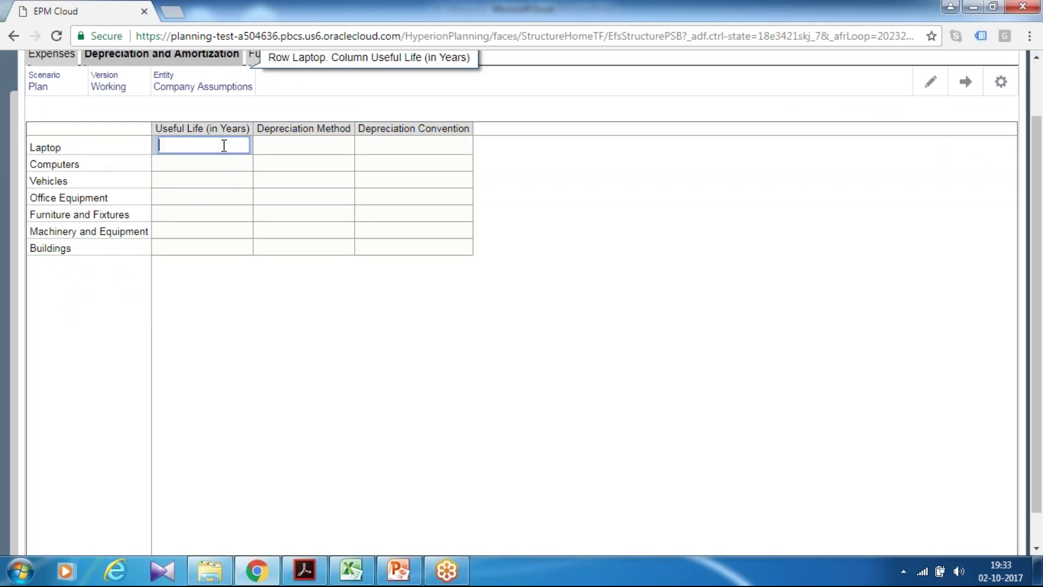
click(293, 151)
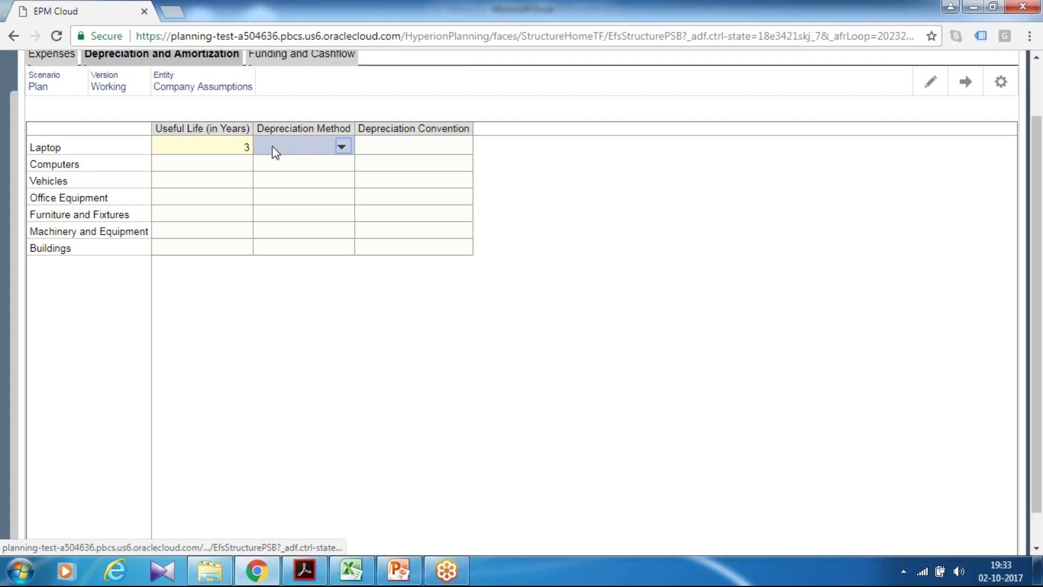
click(342, 147)
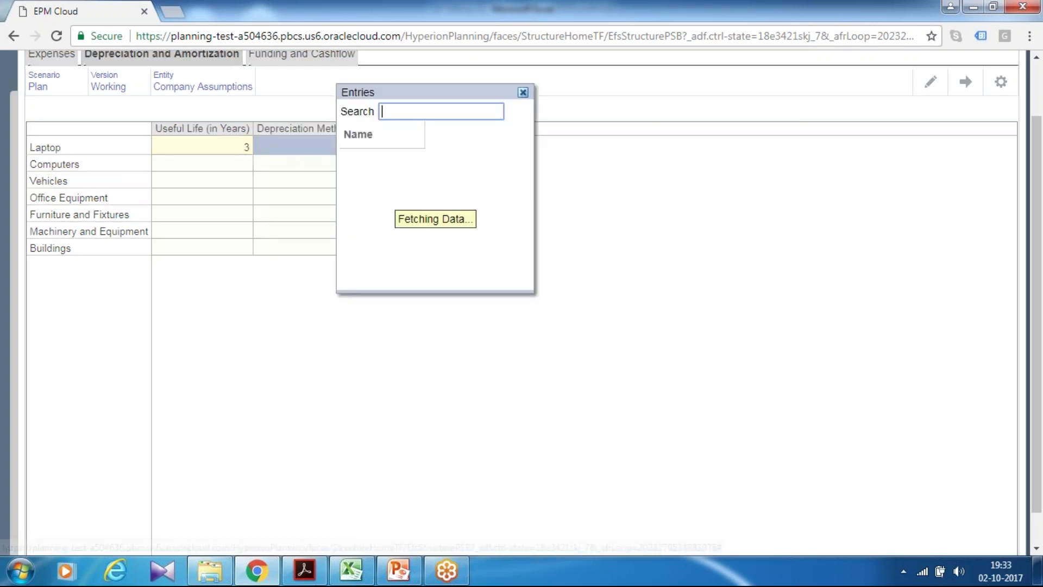
click(396, 190)
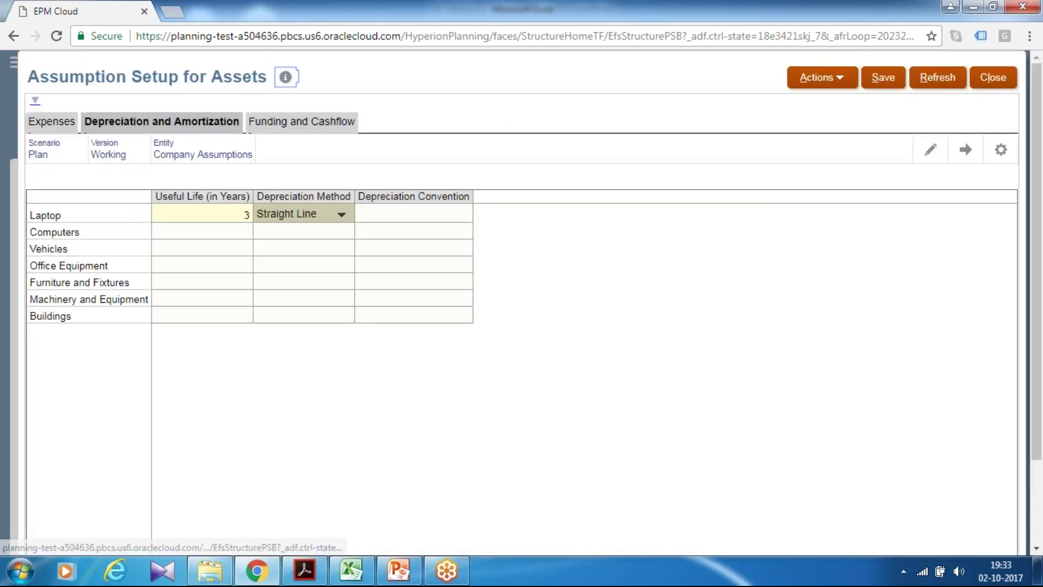
click(405, 216)
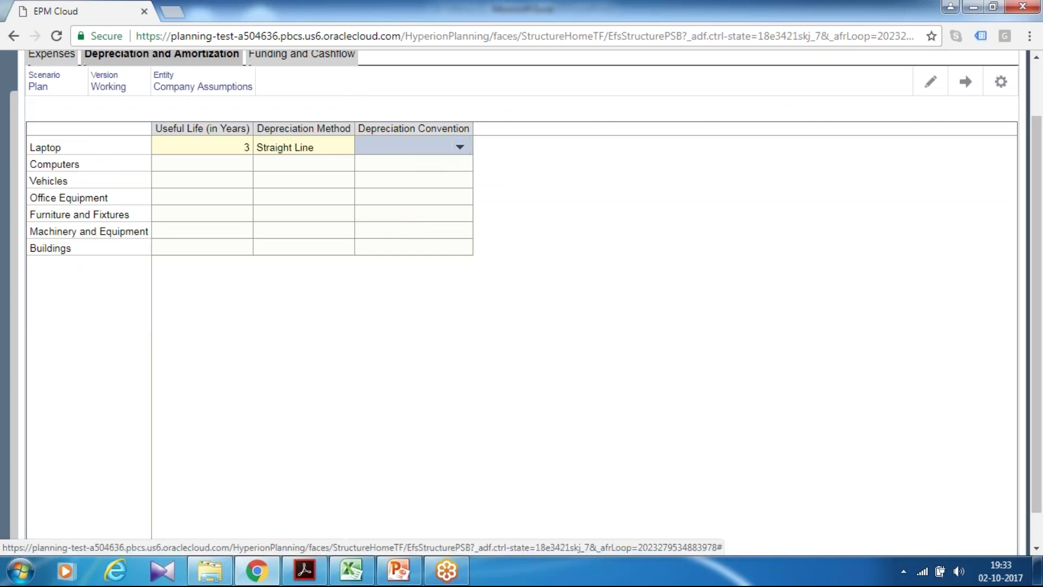
click(460, 147)
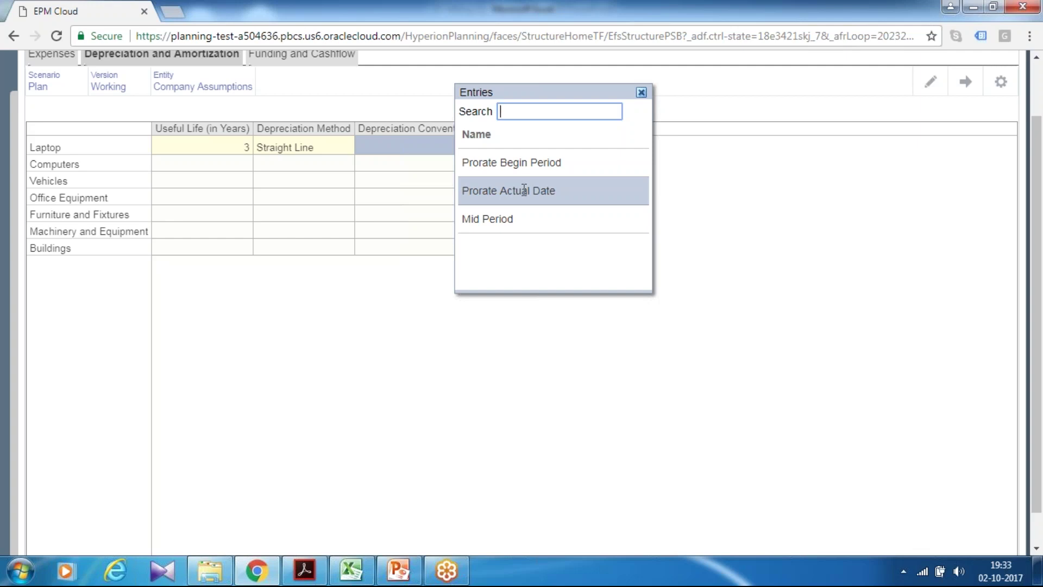
click(525, 190)
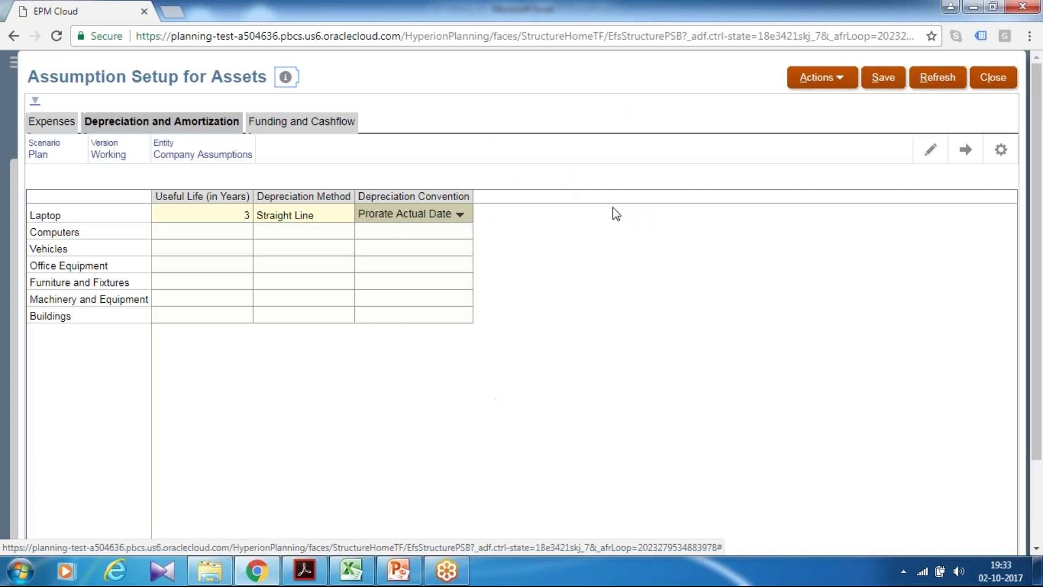
Give Computers a 3-year useful life, Declining Balance Year method and Prorate Actual Date convention.
click(232, 237)
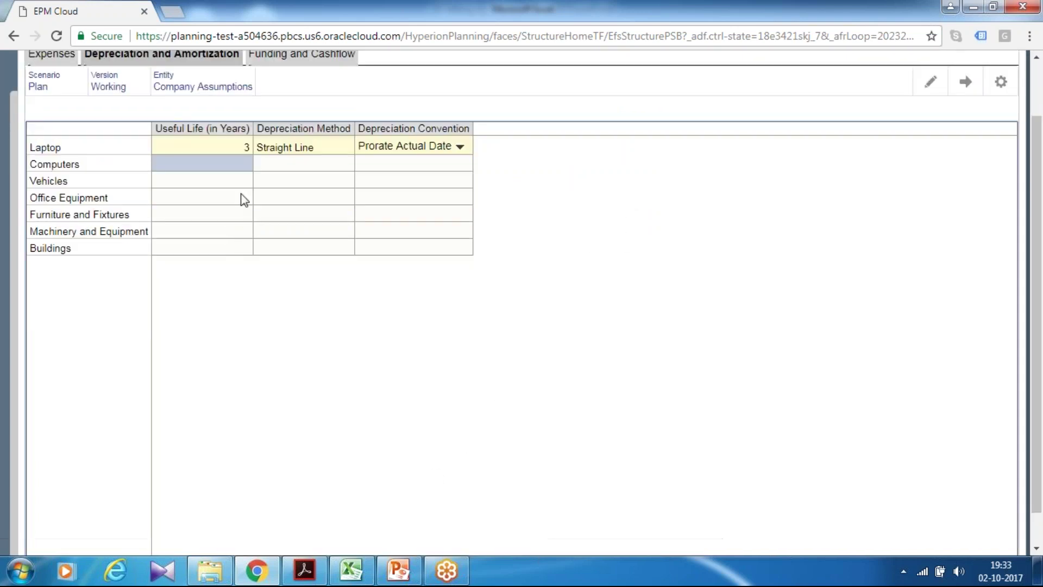
click(233, 163)
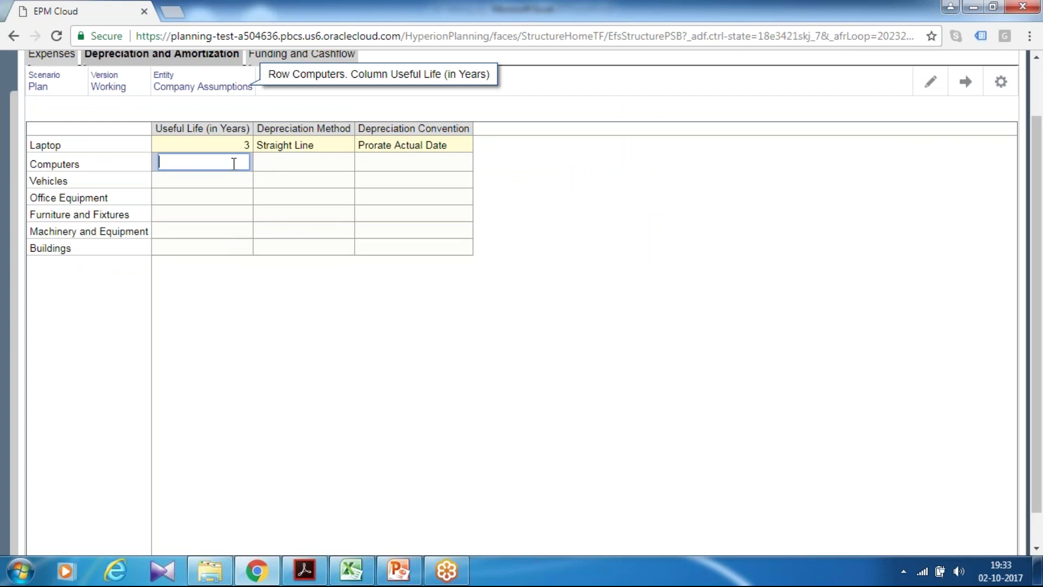
text(3)
click(299, 166)
click(298, 165)
click(341, 163)
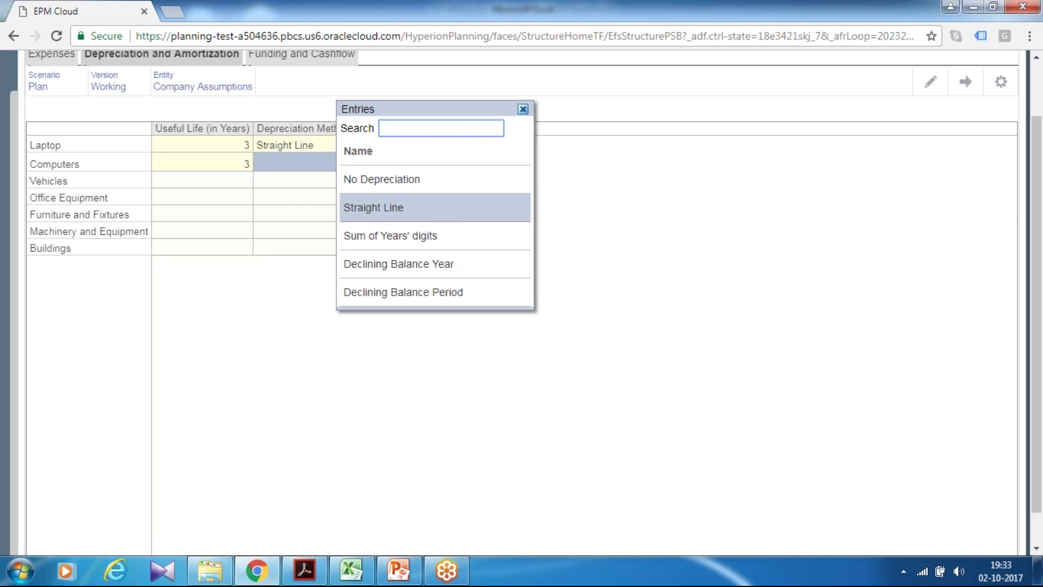
key(Down)
key(Down)
key(Return)
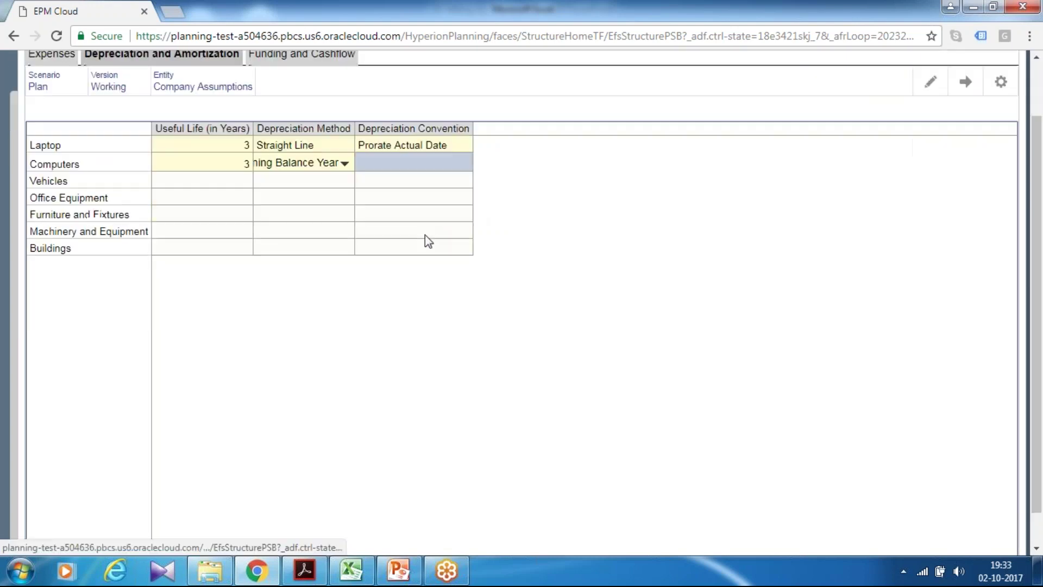
click(425, 235)
click(424, 165)
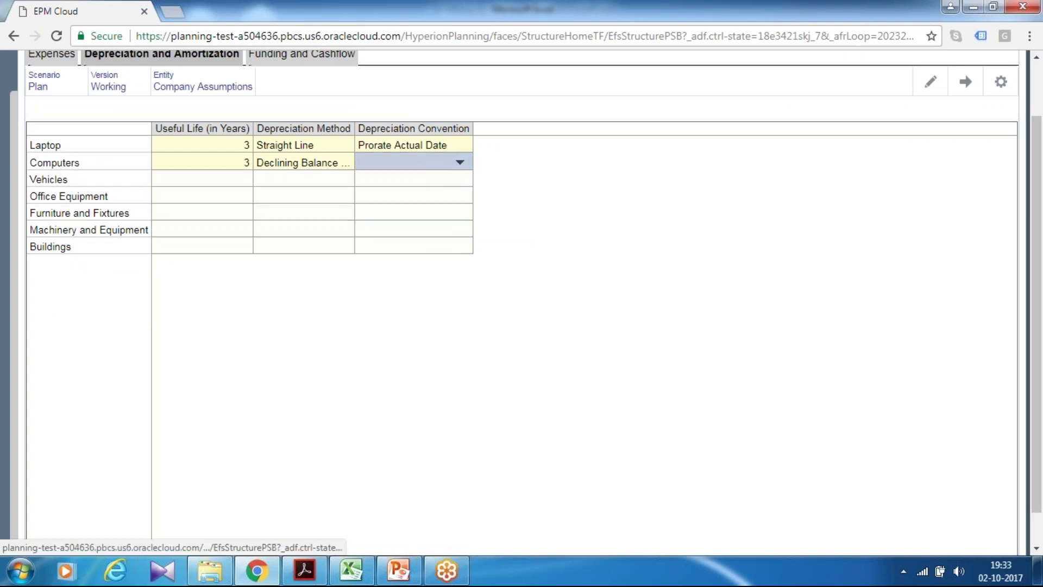
click(460, 162)
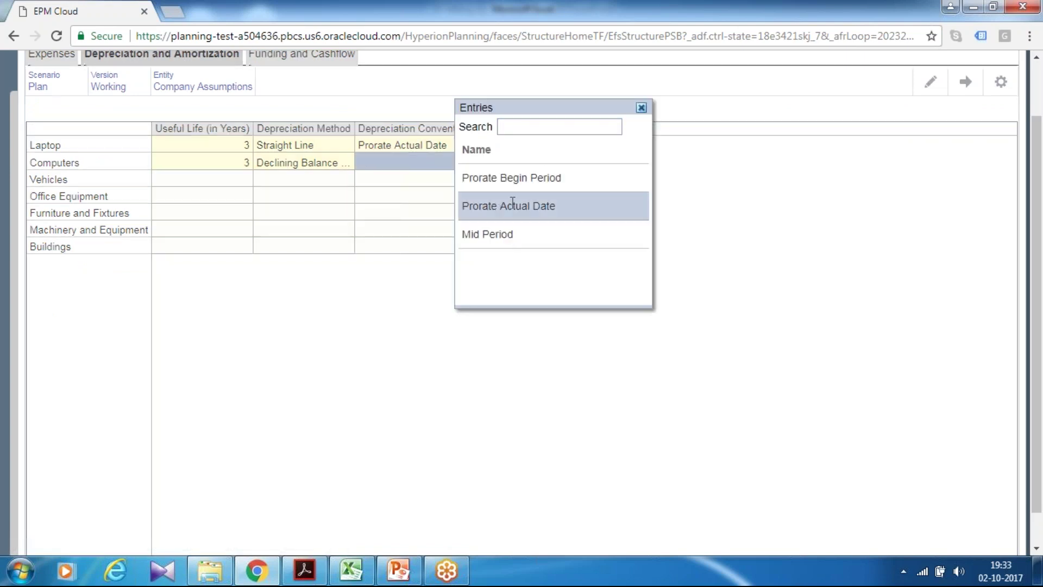
click(512, 206)
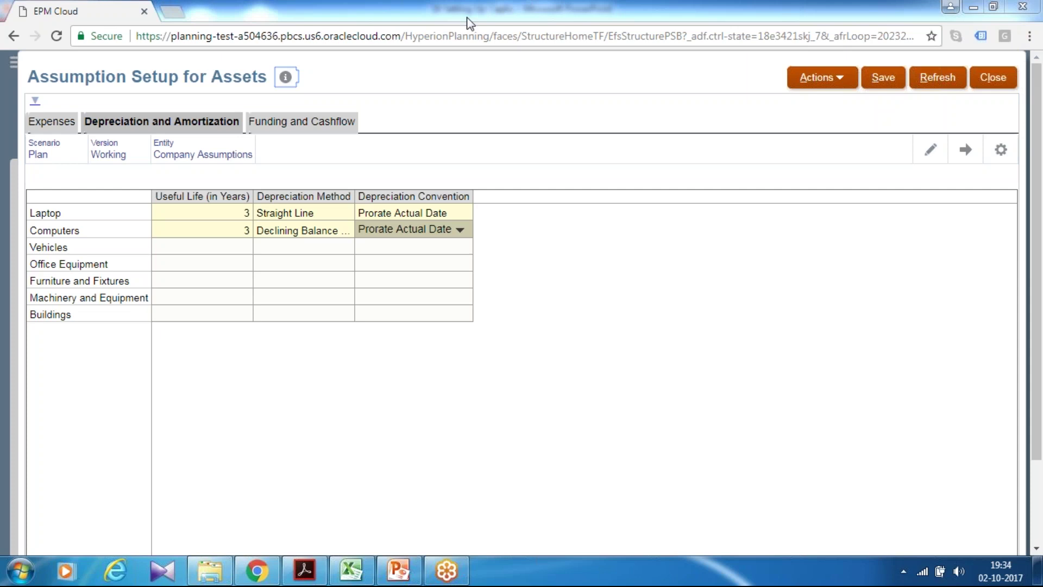
Set Cash Flow Incidence to Same Month for Laptop, Computers and Vehicles.
click(302, 121)
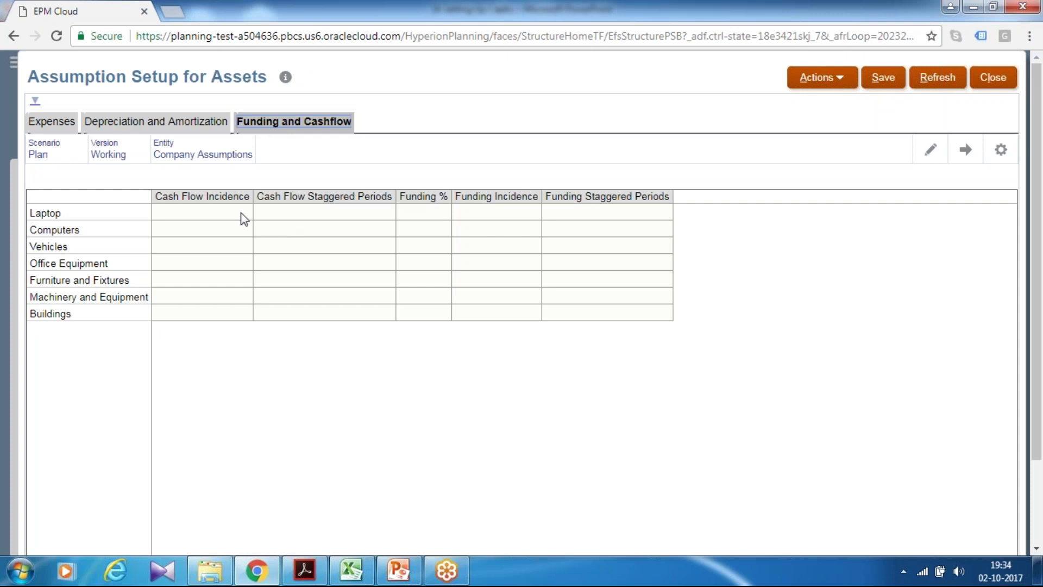
click(239, 215)
click(218, 150)
click(239, 147)
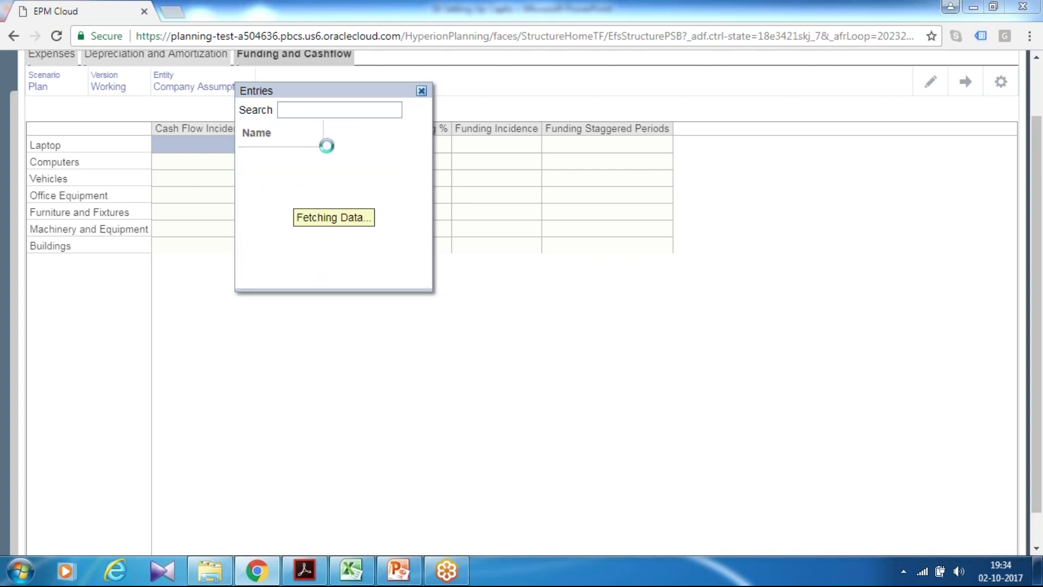
click(319, 197)
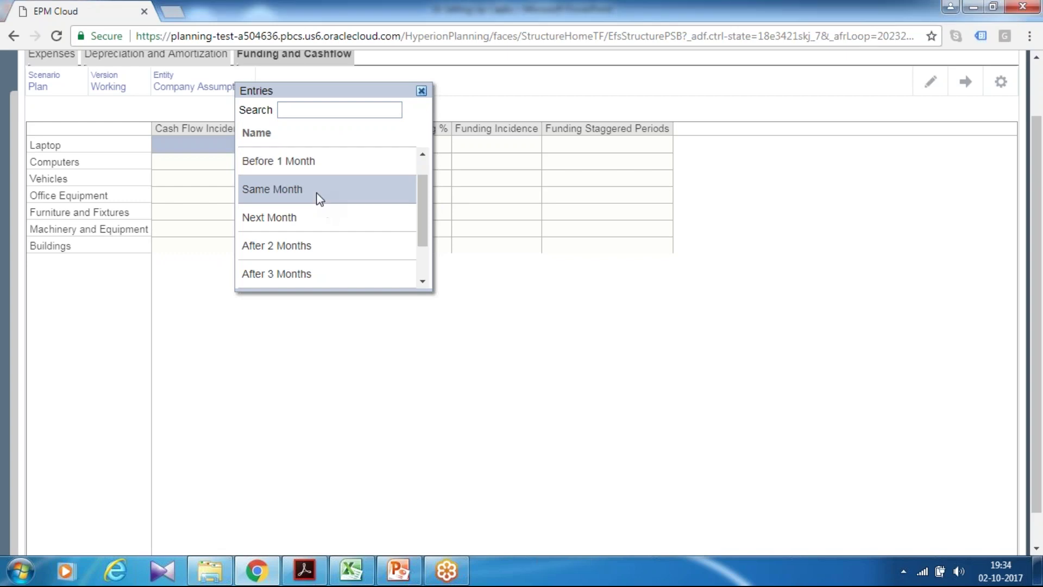
click(209, 227)
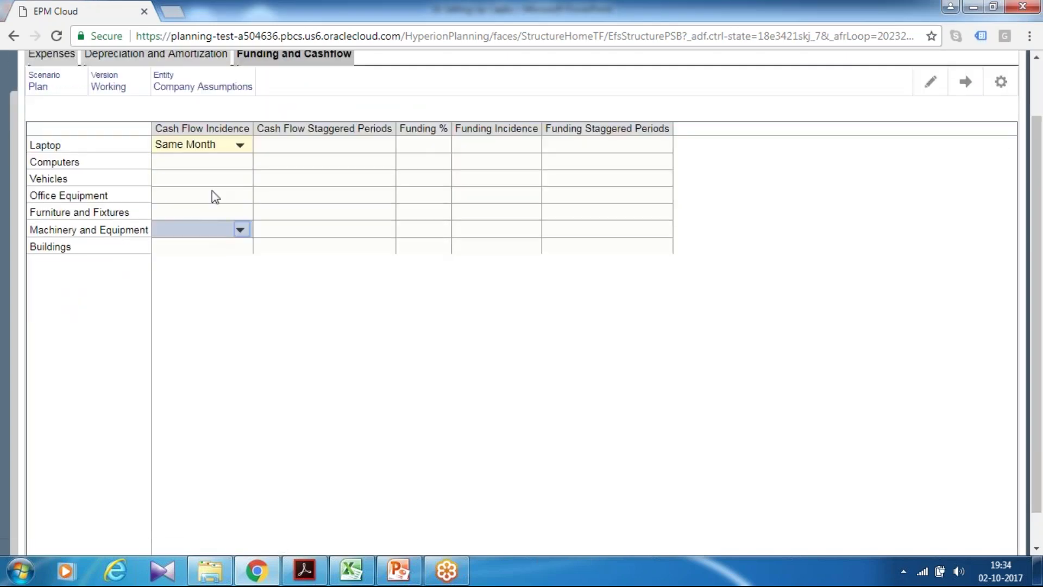
click(219, 168)
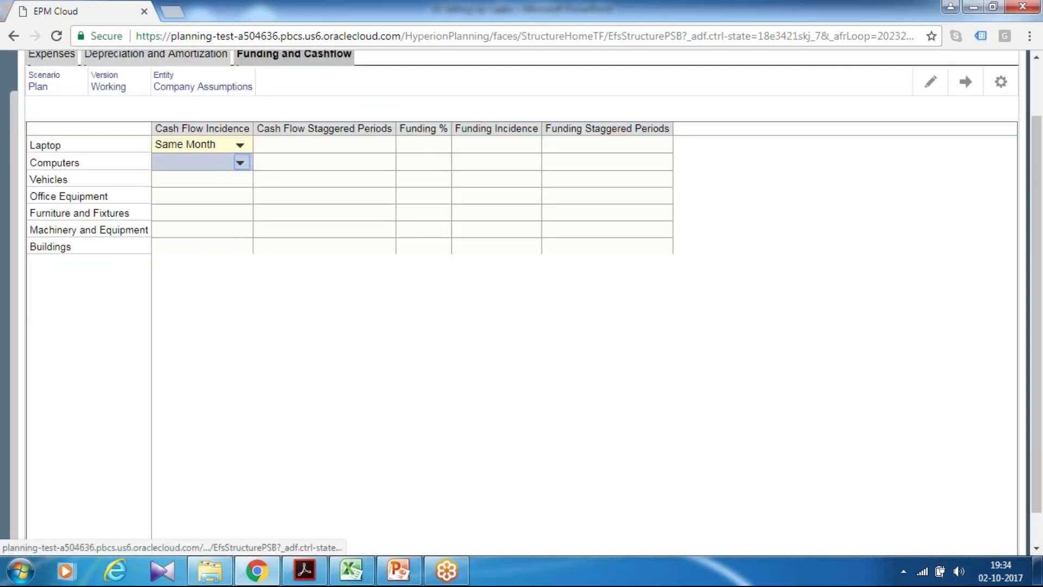
click(245, 166)
click(288, 190)
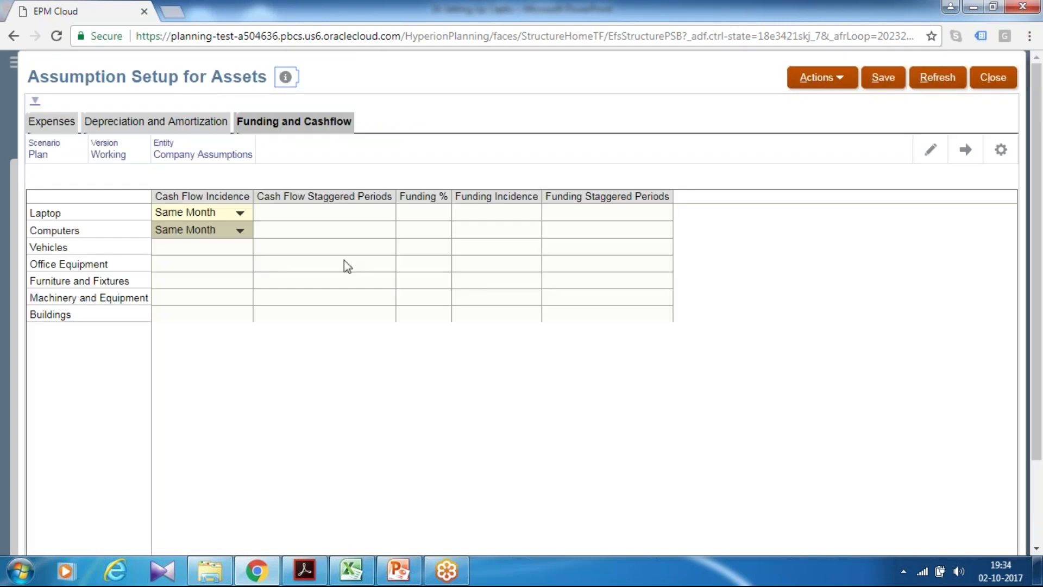
click(240, 250)
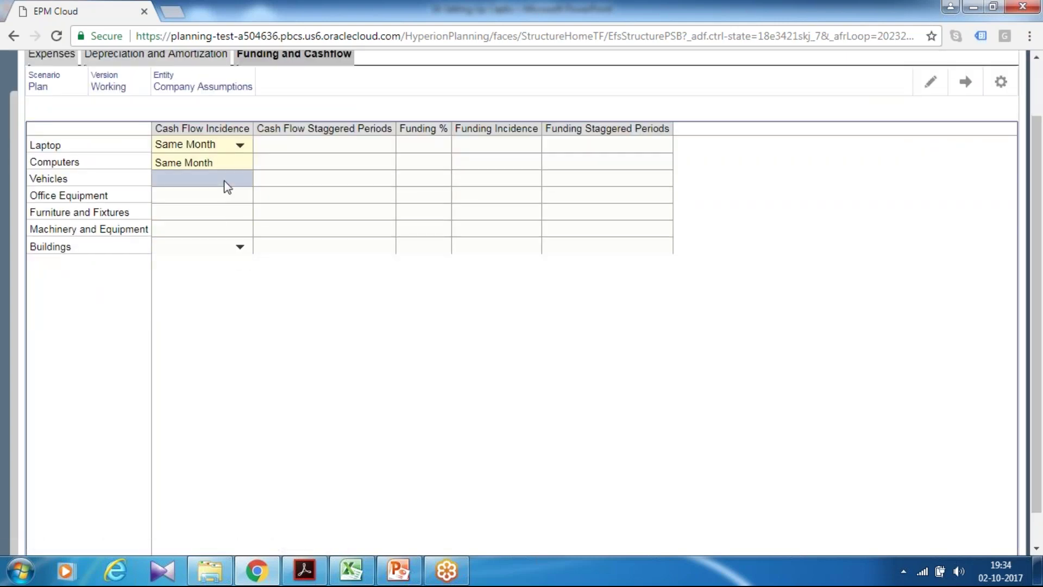
click(240, 180)
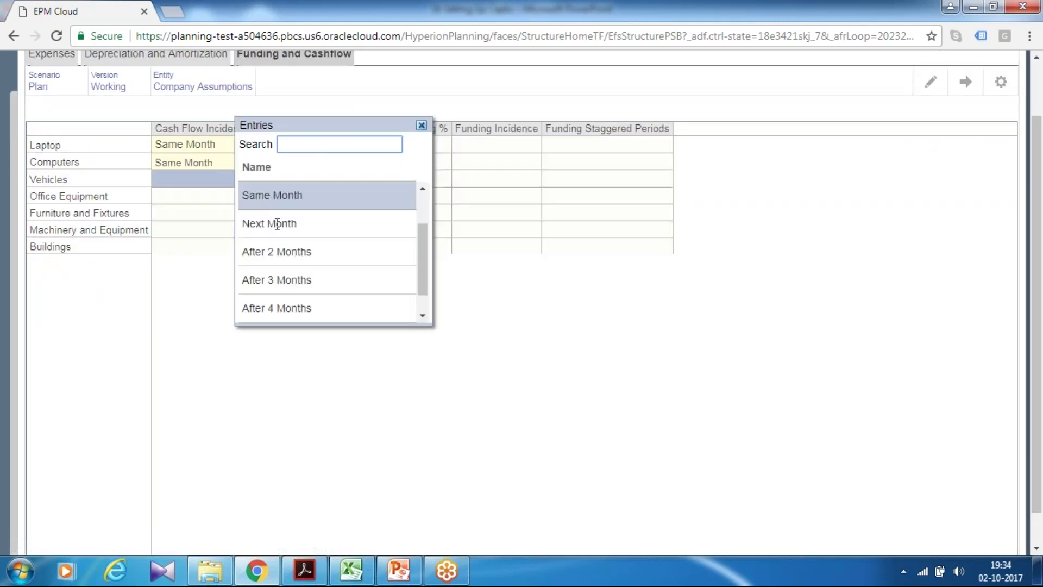
click(277, 196)
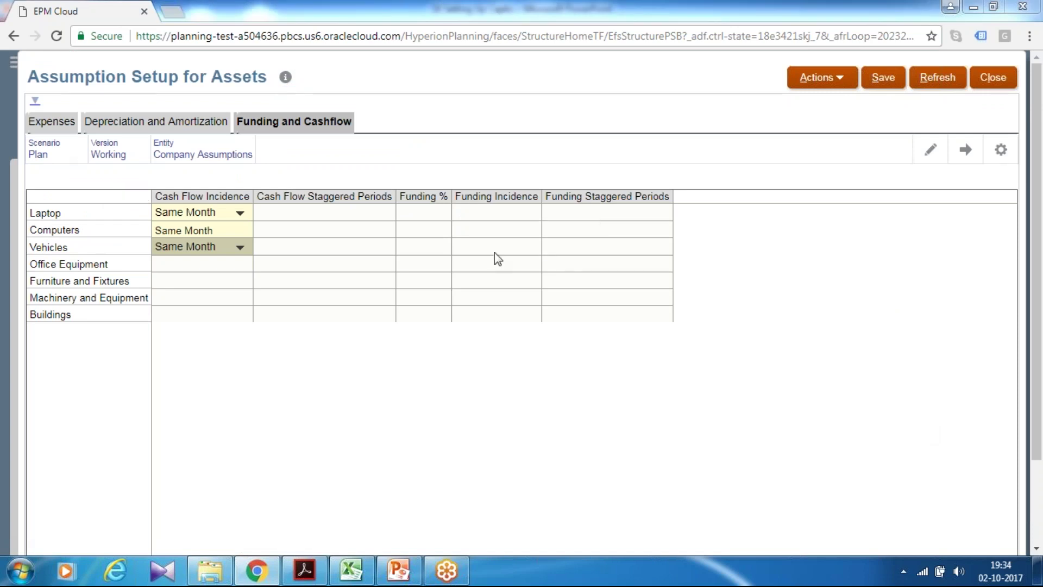
Enter a 50% Funding % for Vehicles.
click(513, 246)
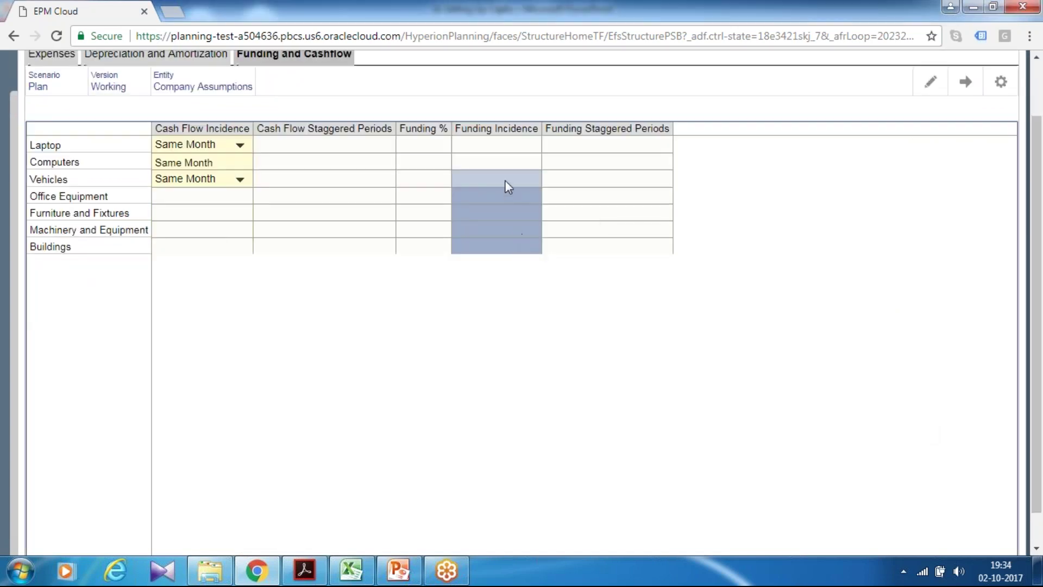
click(507, 181)
click(528, 180)
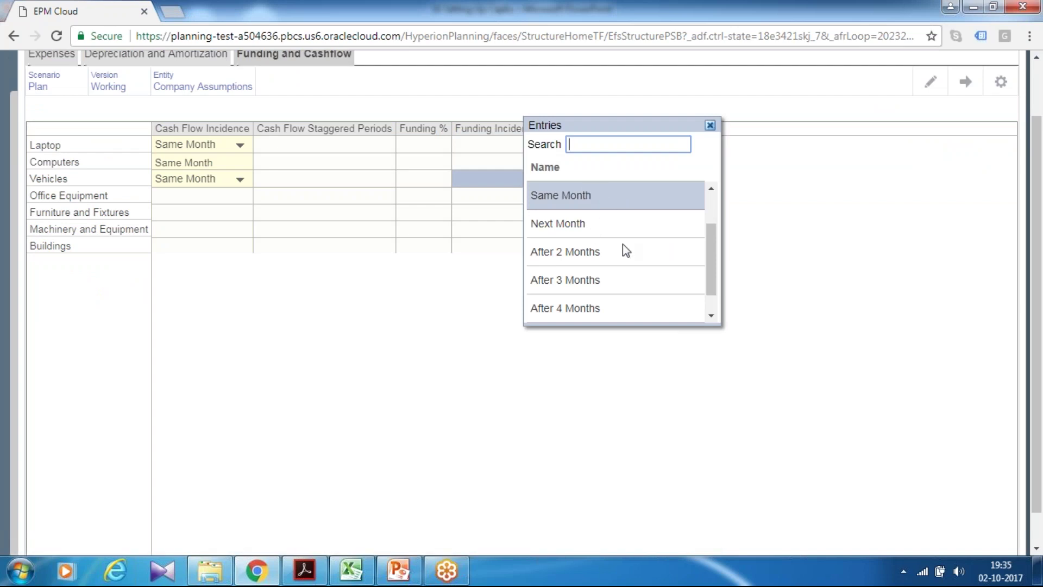
scroll(627, 249, down, 3)
scroll(500, 293, up, 3)
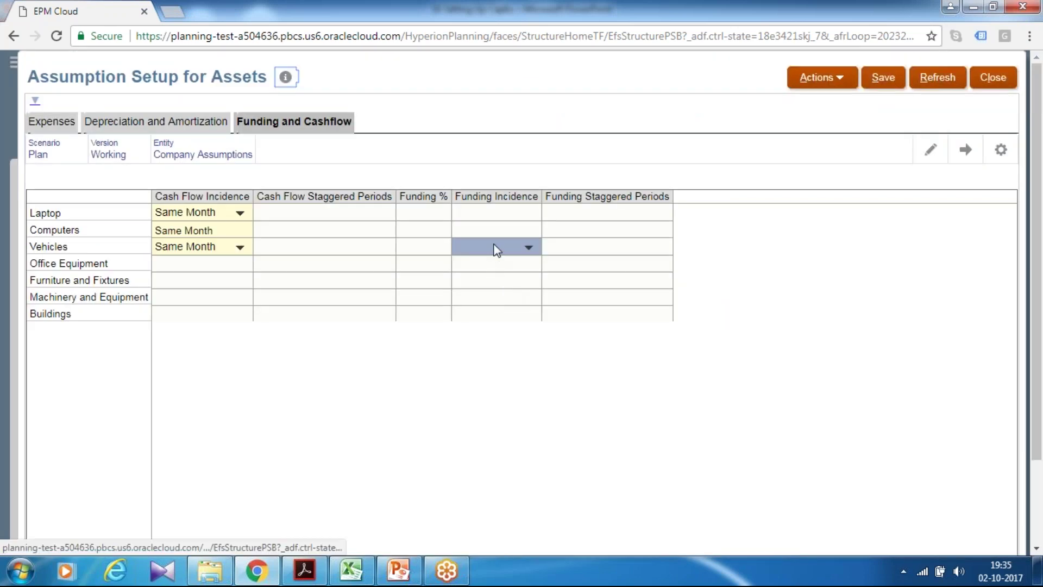
click(444, 235)
scroll(435, 239, down, 1)
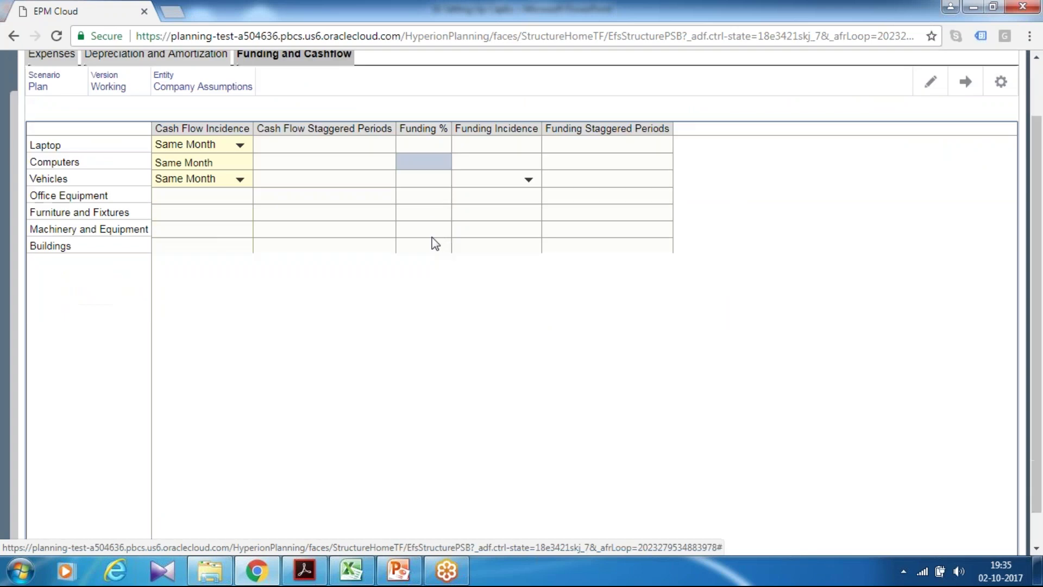
click(421, 182)
click(424, 188)
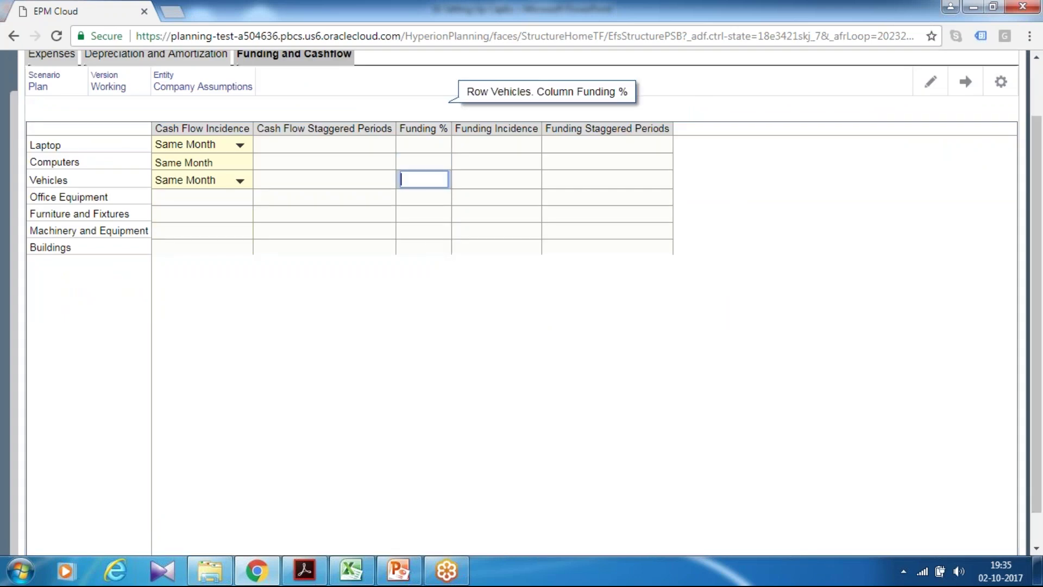
text(0)
key(Return)
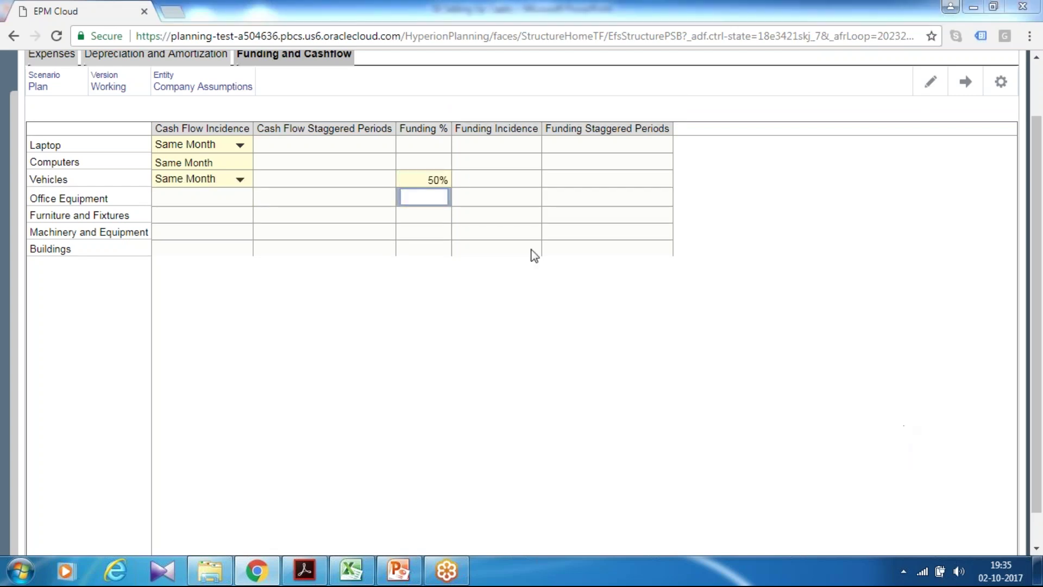
Set Vehicles' Funding Incidence to Same Month.
click(503, 184)
click(531, 184)
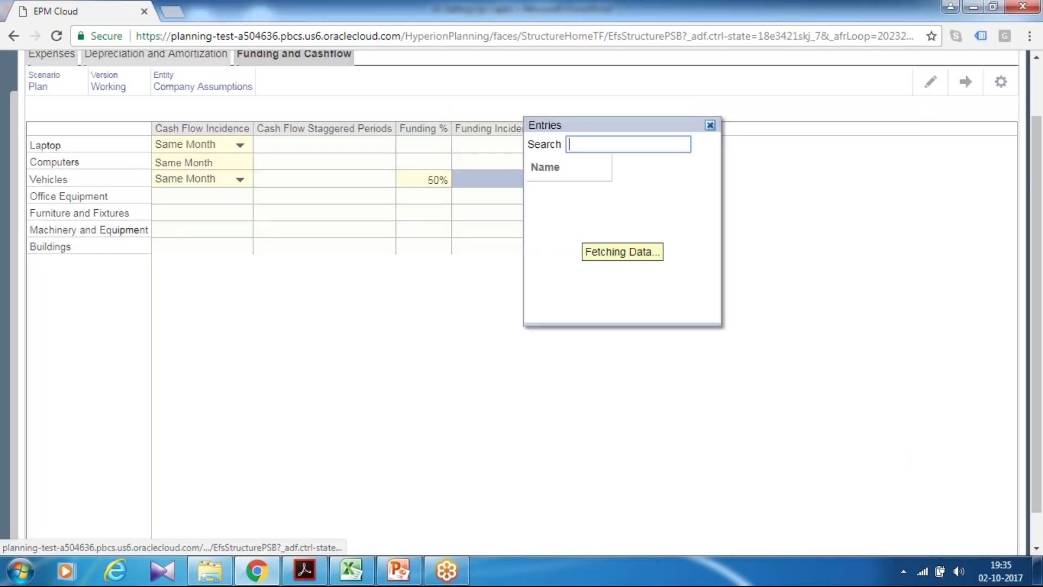
click(569, 195)
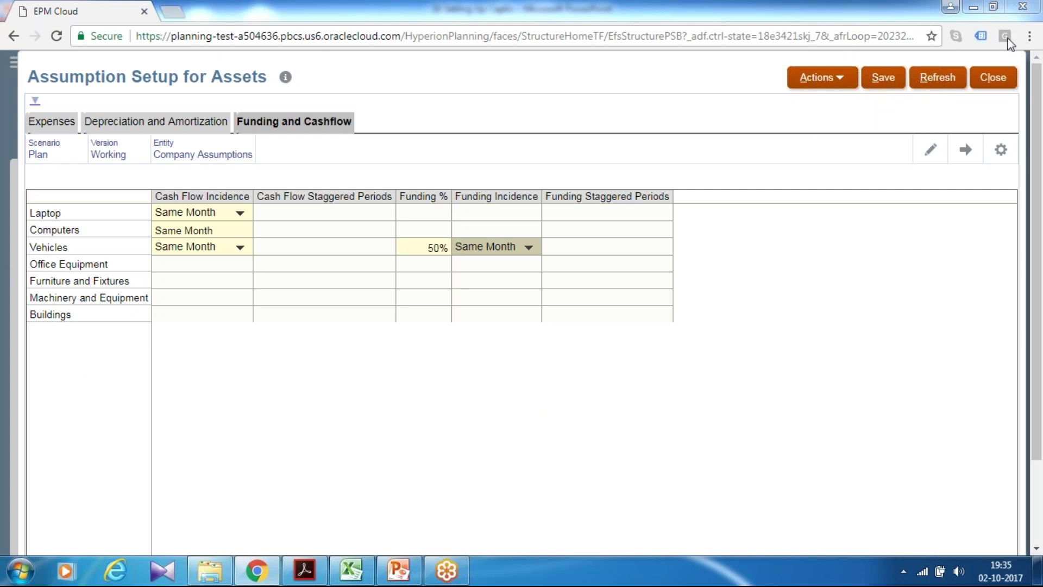
Save the asset funding assumptions, close the form, and open Assumptions for Intangible.
click(890, 81)
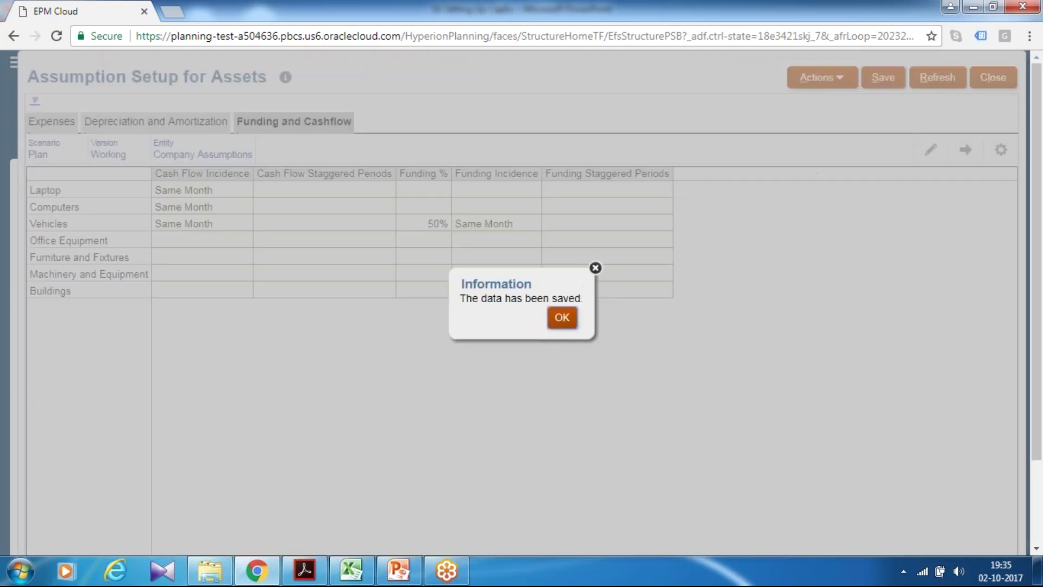
click(562, 318)
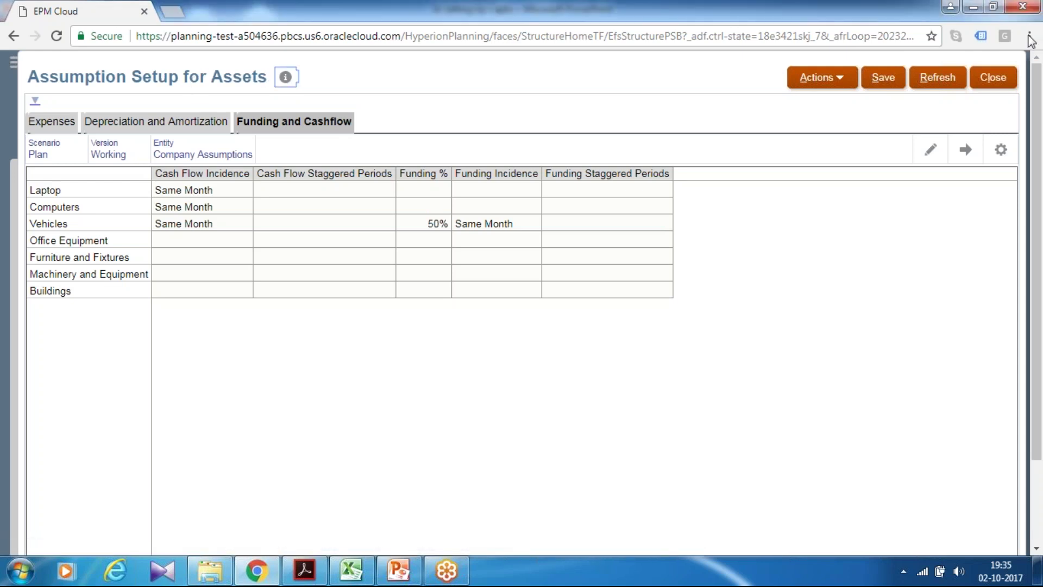
click(1004, 82)
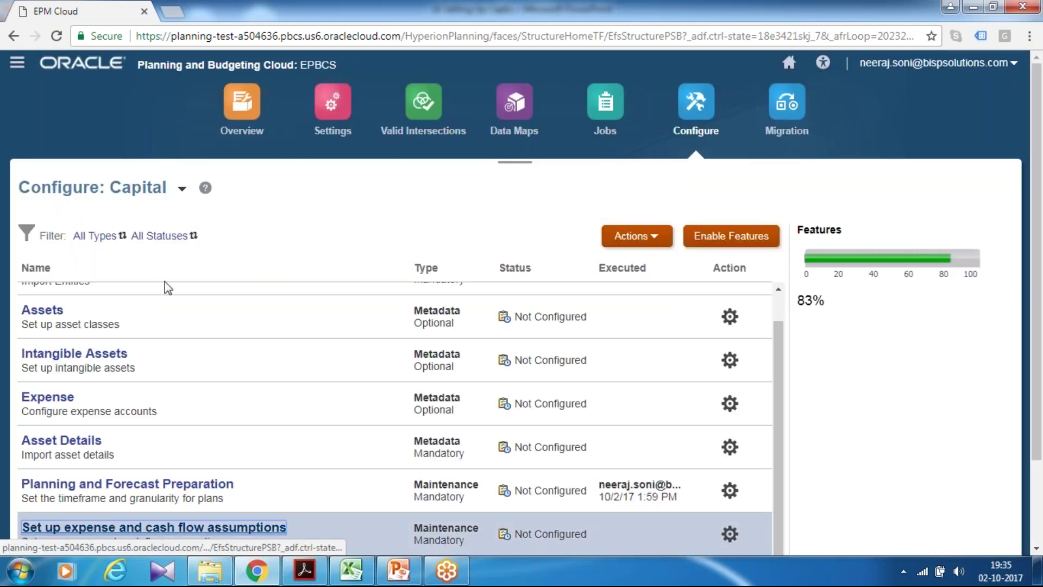
scroll(165, 282, down, 1)
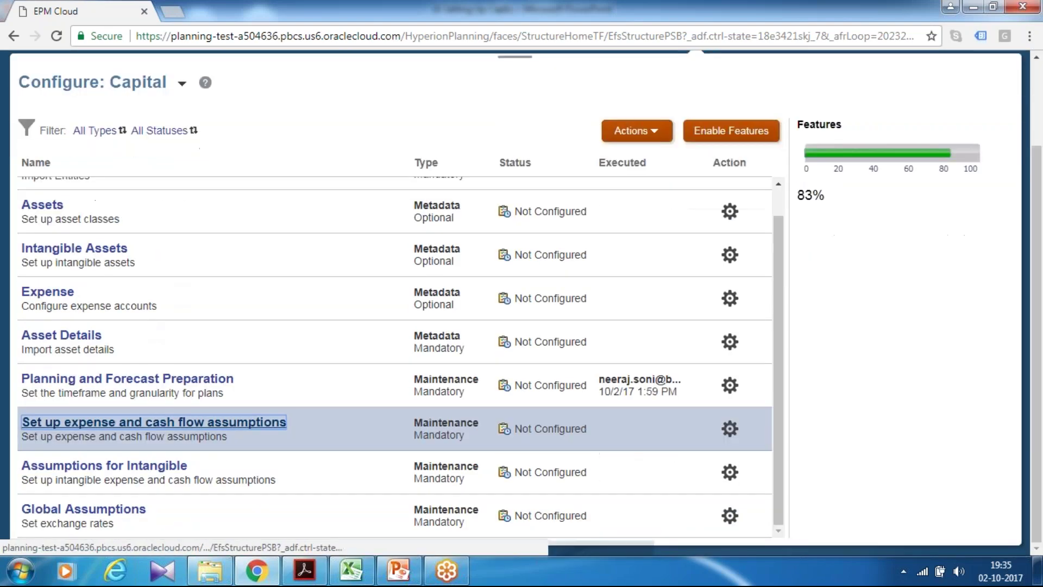
click(115, 469)
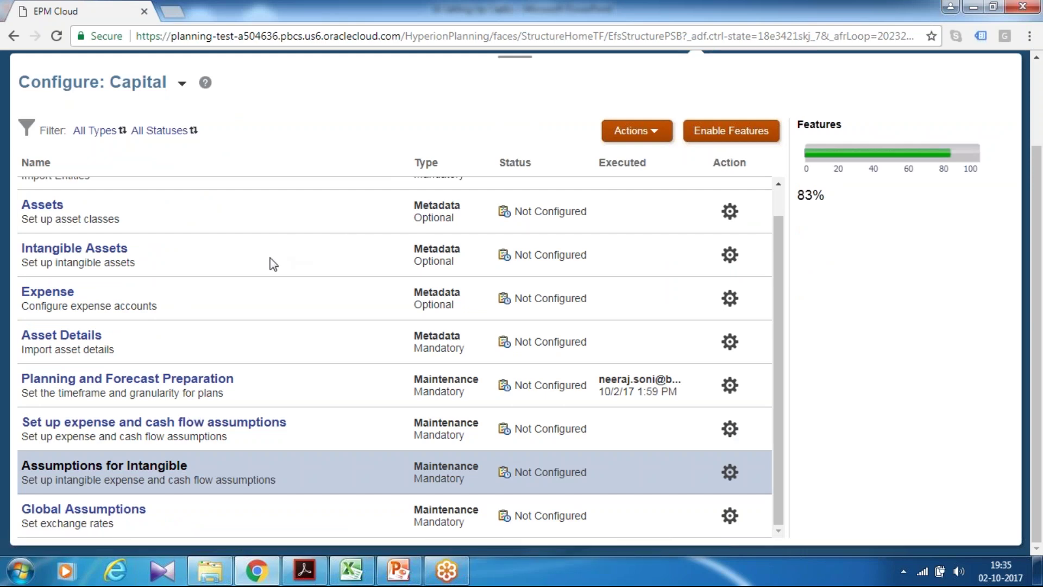
Check slide 4 of the asset assumptions in PowerPoint, then return to the intangible assets form.
click(398, 571)
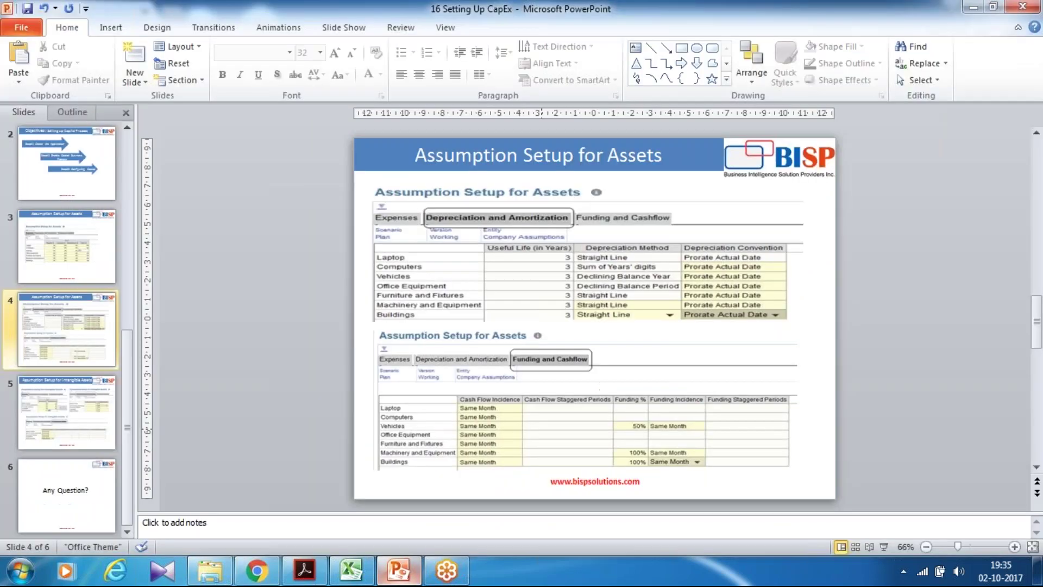
click(398, 571)
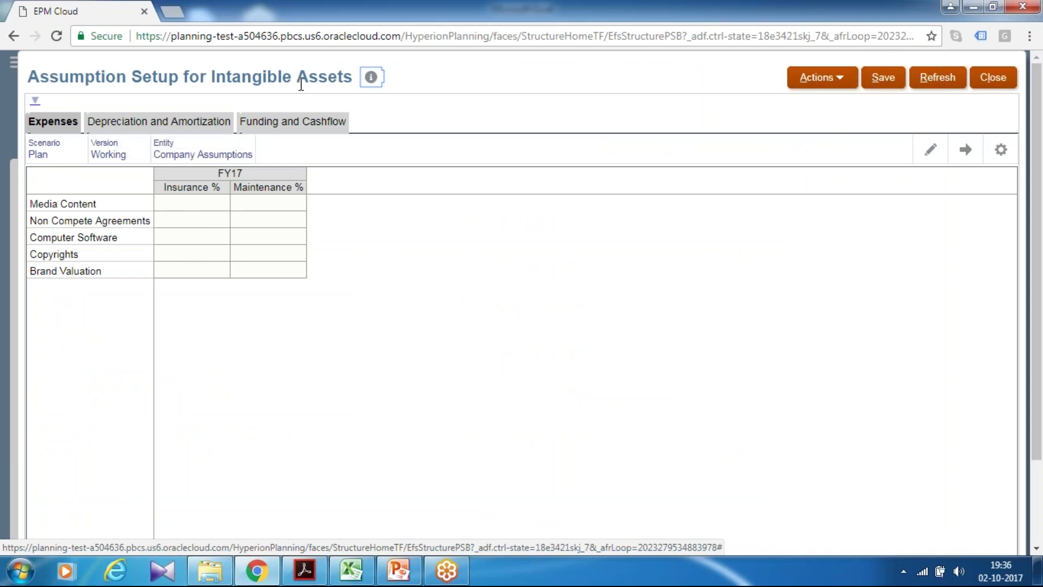
Enter Media Content's FY17 Insurance % as 1% and Maintenance % as 2%.
scroll(203, 229, down, 1)
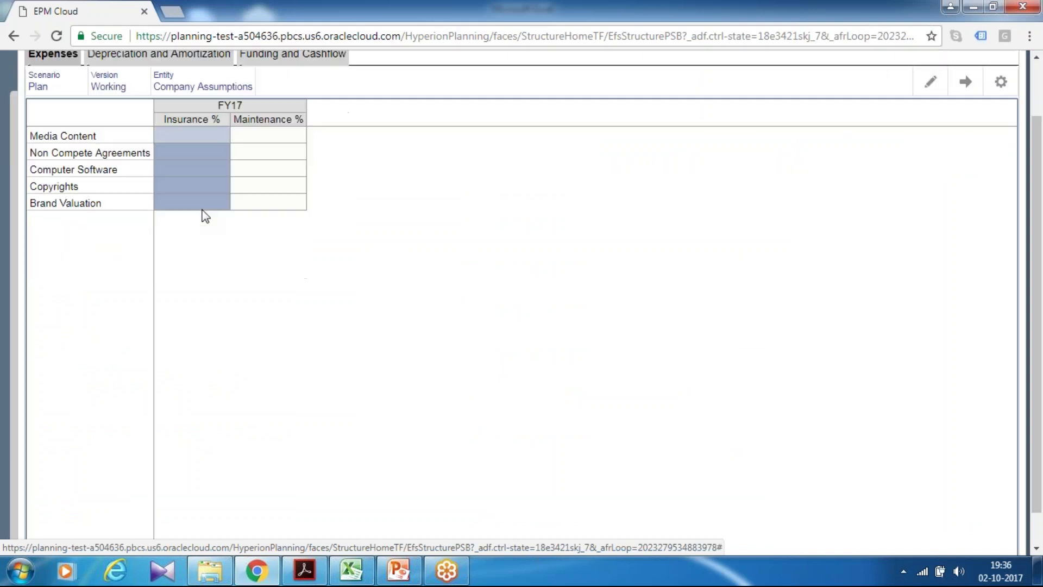
click(211, 142)
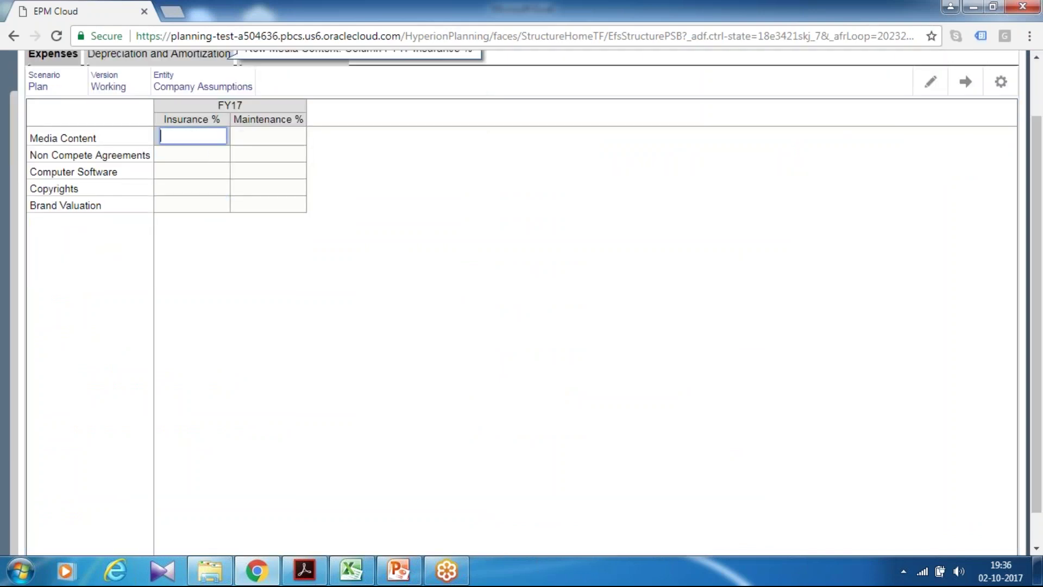
text(0.01)
key(Return)
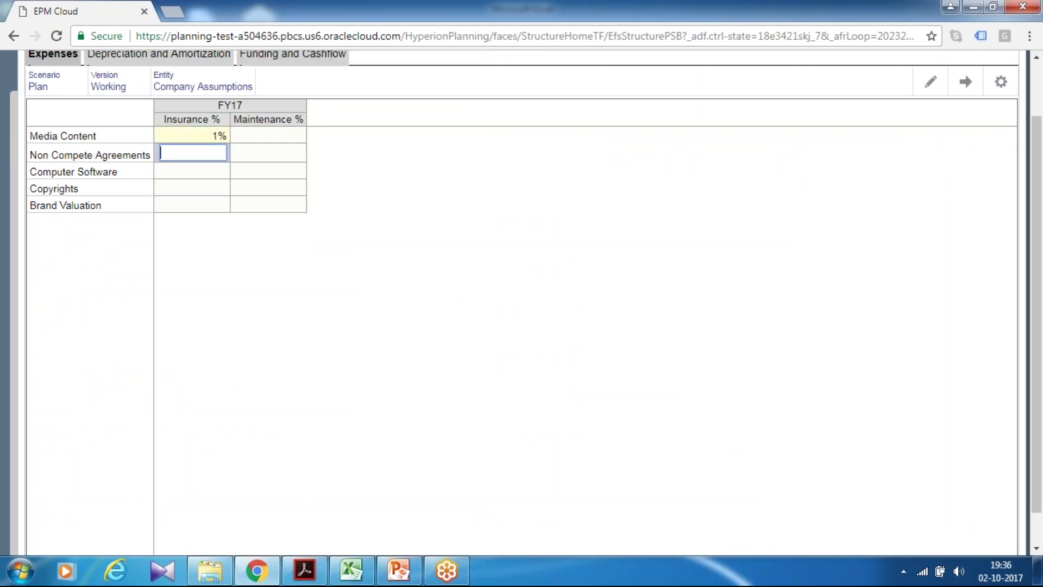
click(299, 137)
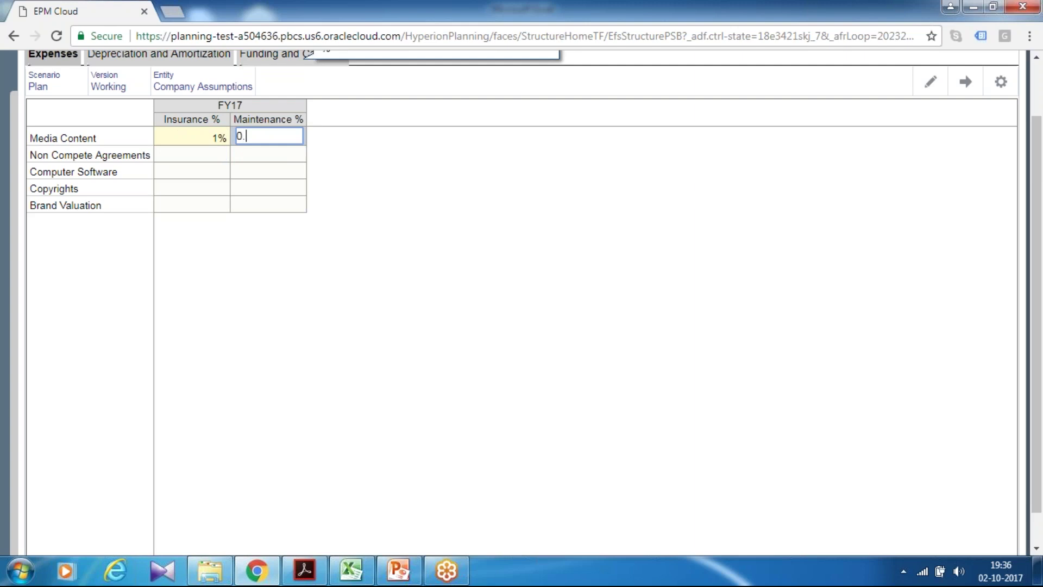
text(0.02)
key(Return)
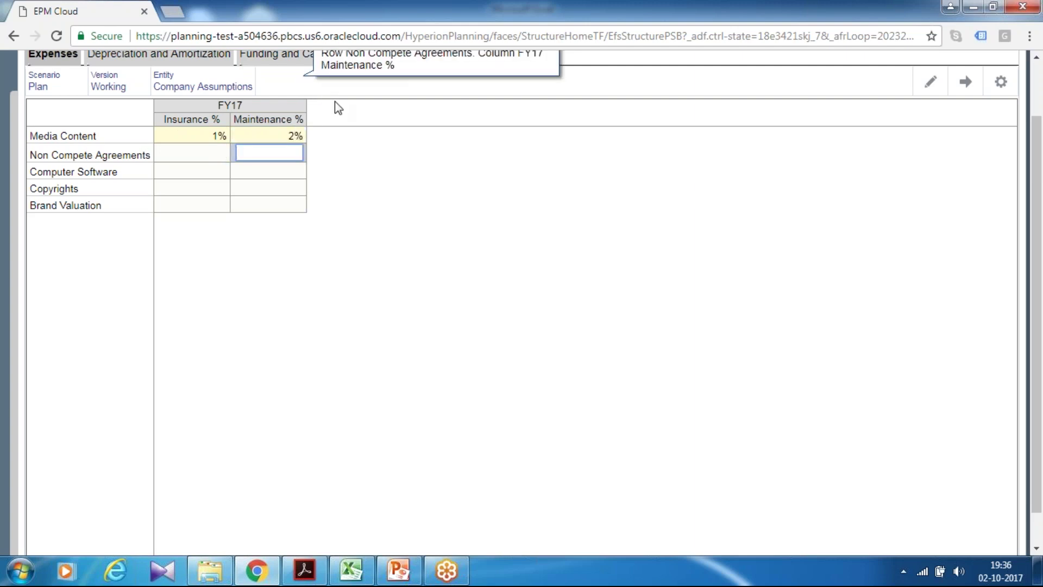
Save the intangible assumptions, review the depreciation and funding tabs, then switch to PowerPoint.
scroll(335, 101, up, 1)
click(884, 80)
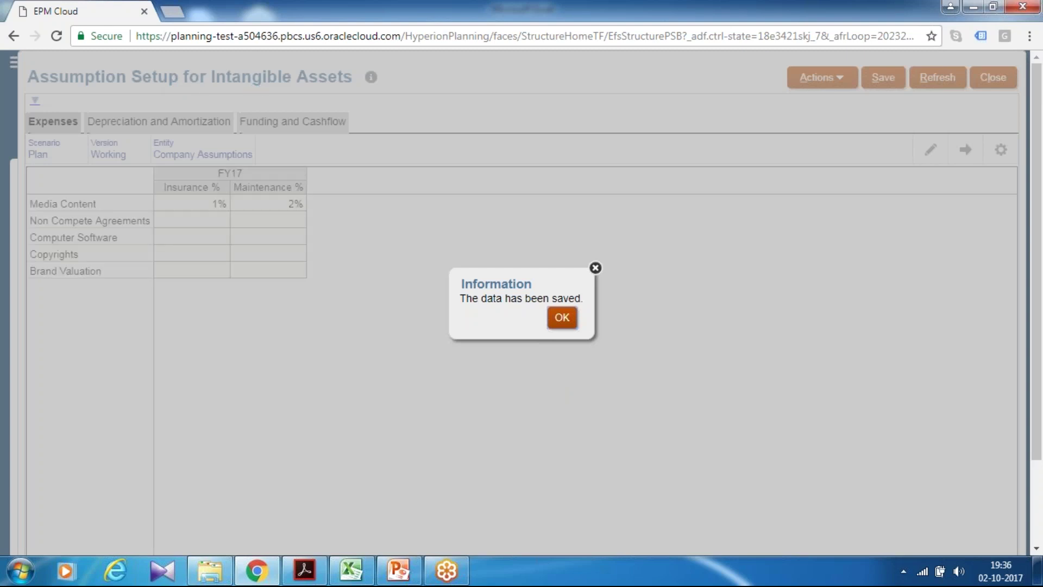
click(562, 317)
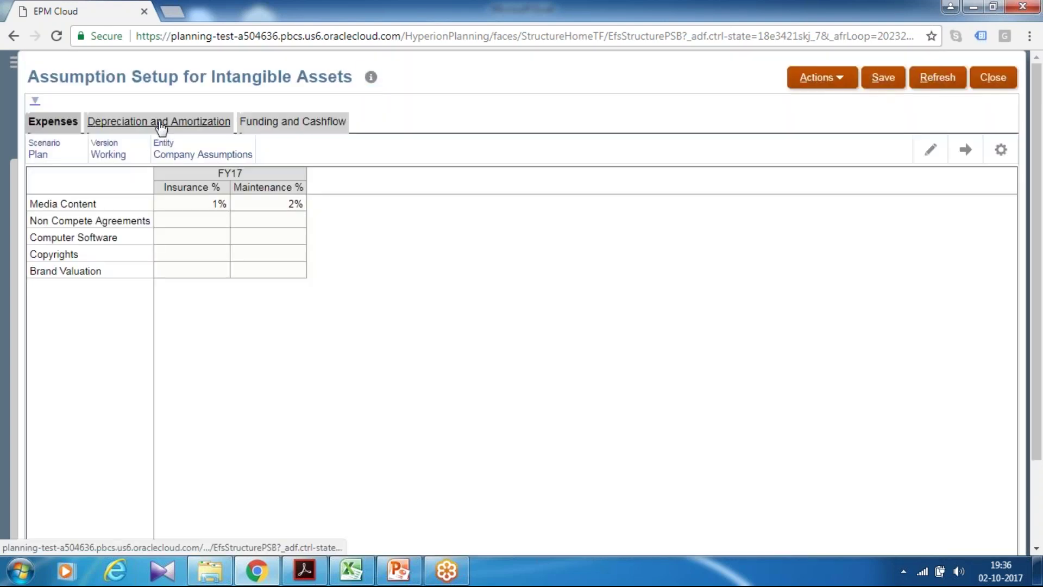
click(161, 125)
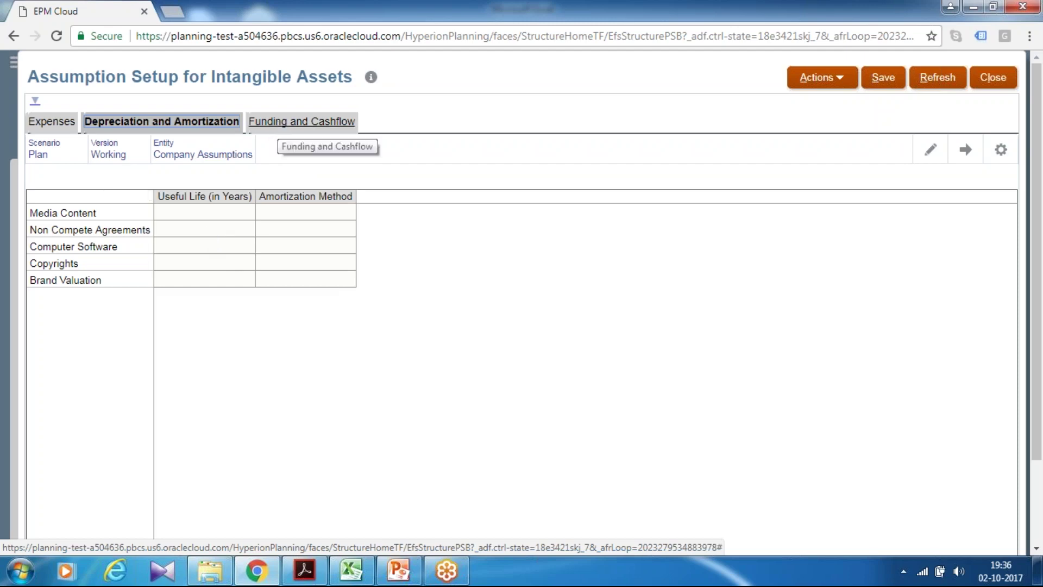
click(301, 122)
key(alt+Tab)
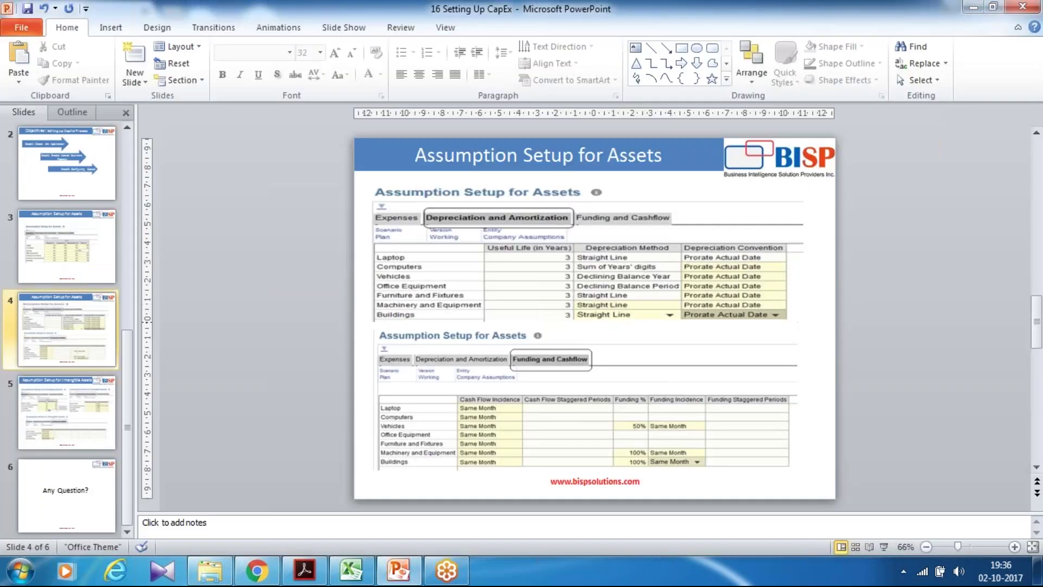
Present slide 5, Intangible Assets assumptions, full screen, then advance to the final 'Any Question?' slide.
key(Page_Down)
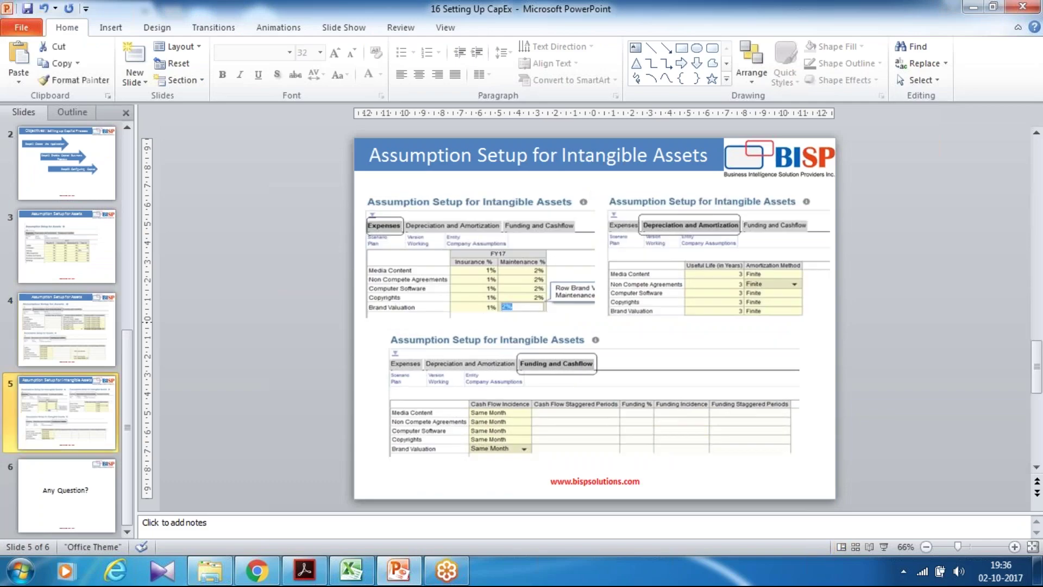
key(shift+F5)
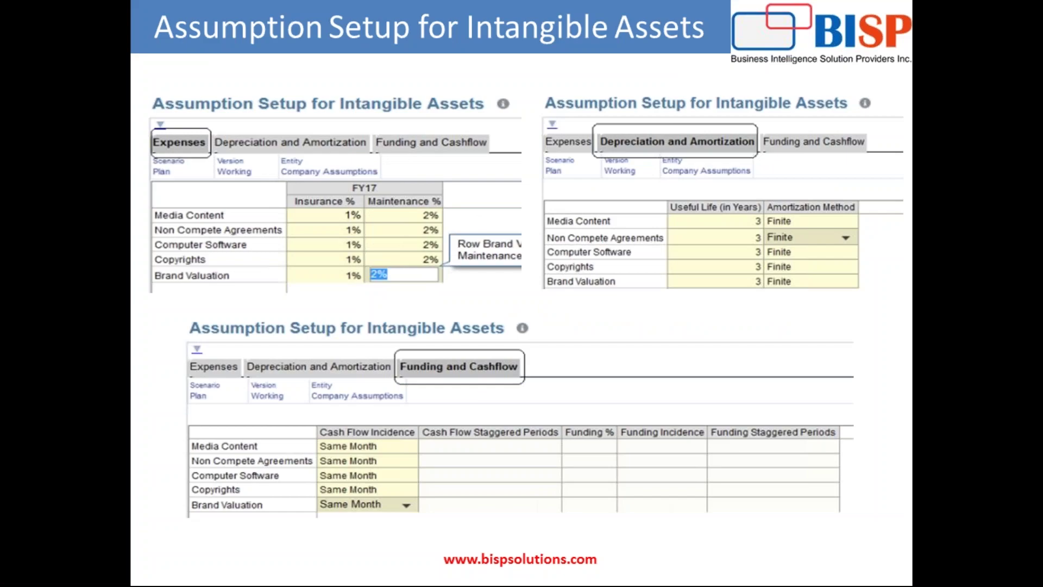
key(Escape)
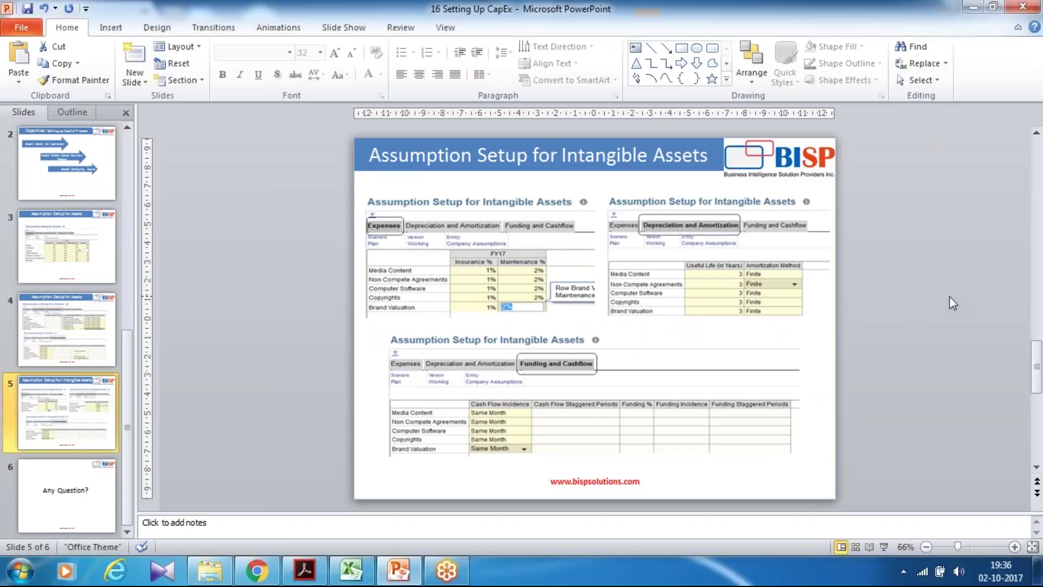
key(Page_Down)
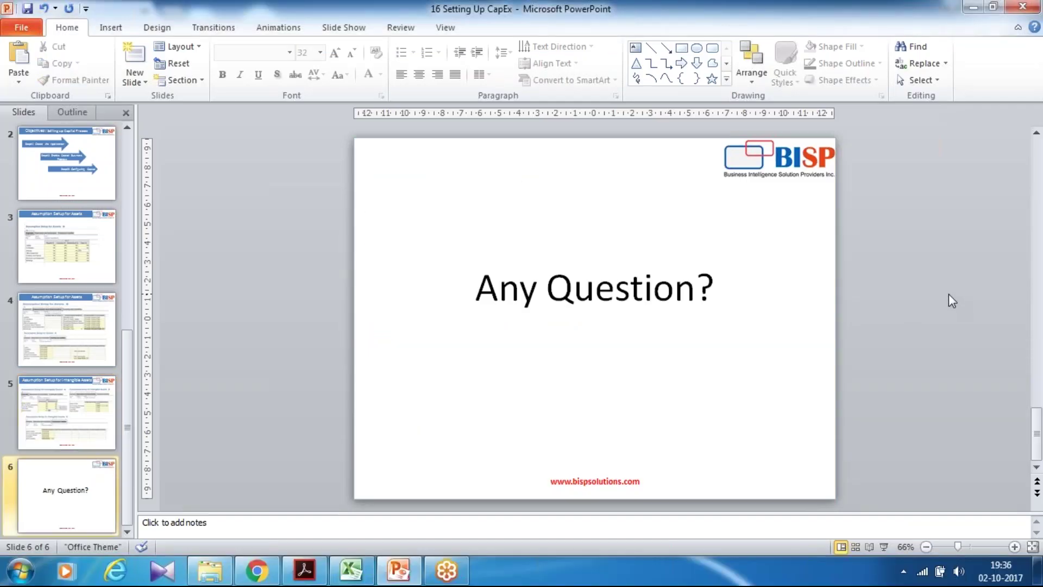